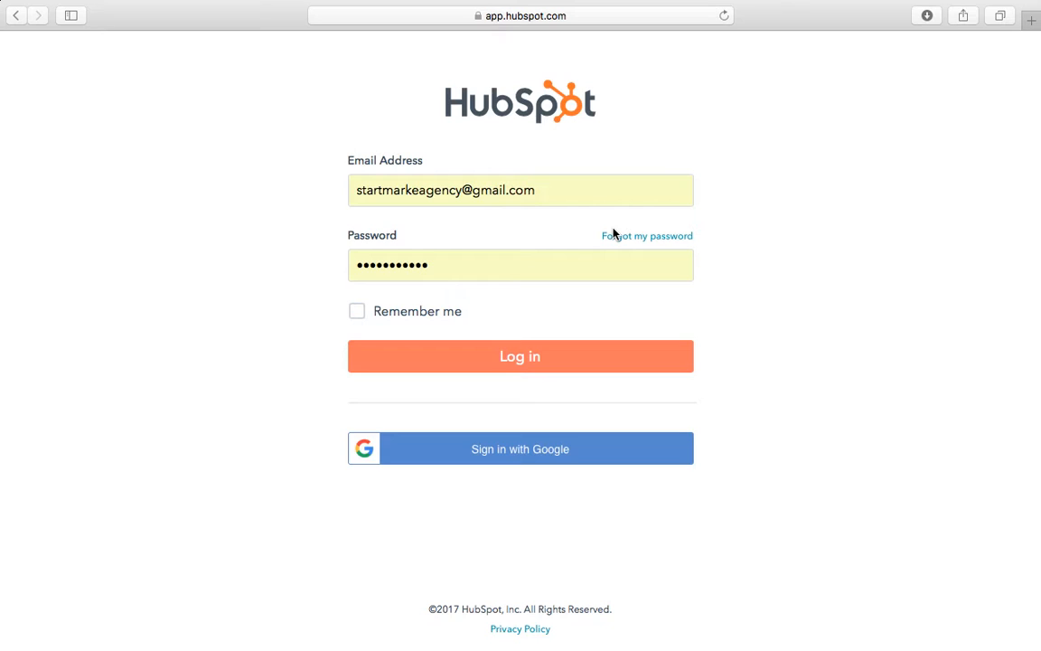
Step: Log in and scroll through the 67-contact list and back to the top
left_click(576, 352)
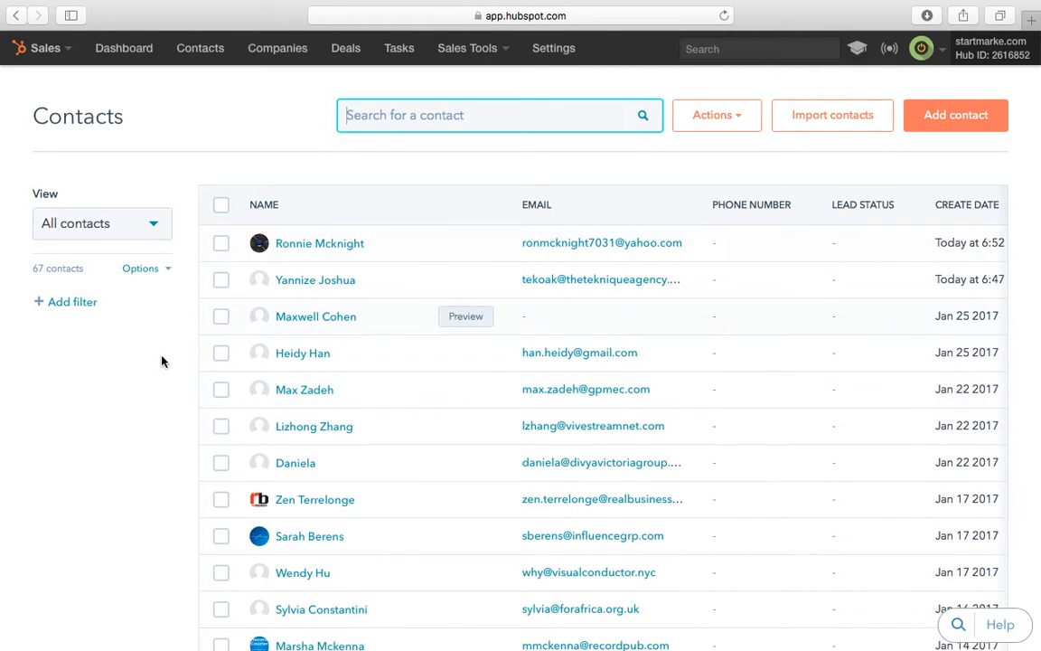
scroll(475, 447, "down", 5)
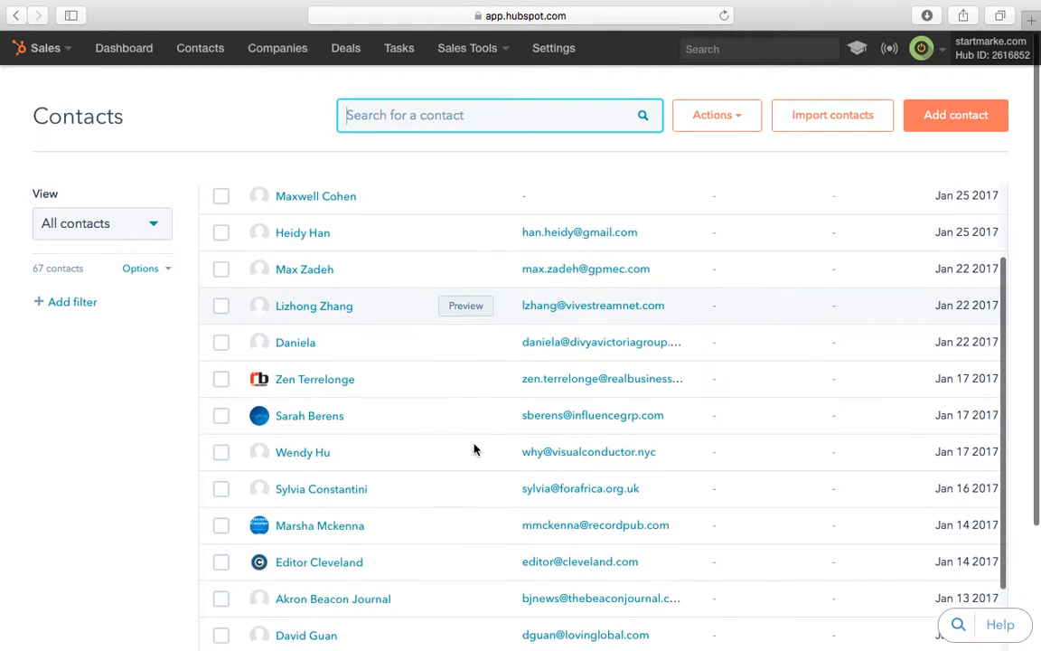
scroll(475, 449, "down", 5)
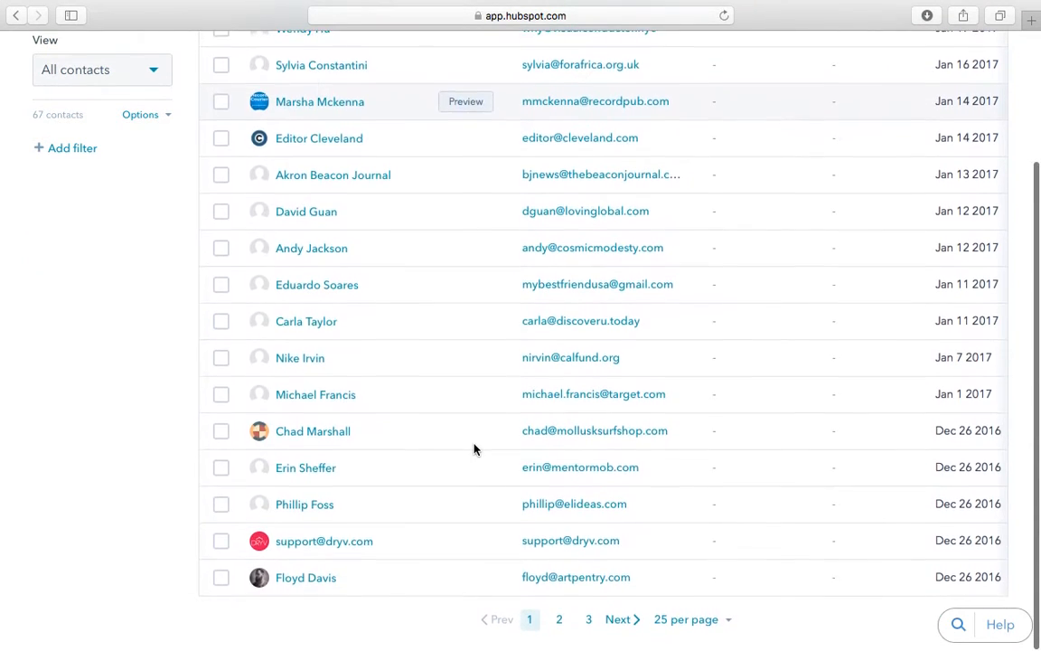
scroll(474, 449, "up", 10)
scroll(474, 449, "down", 1)
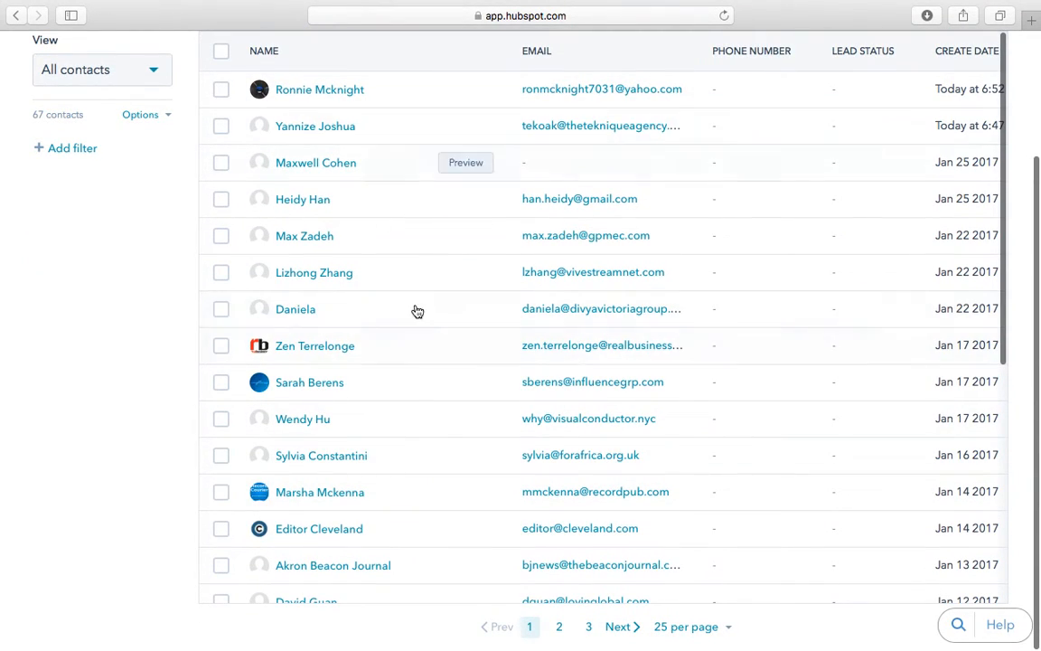
scroll(526, 209, "up", 3)
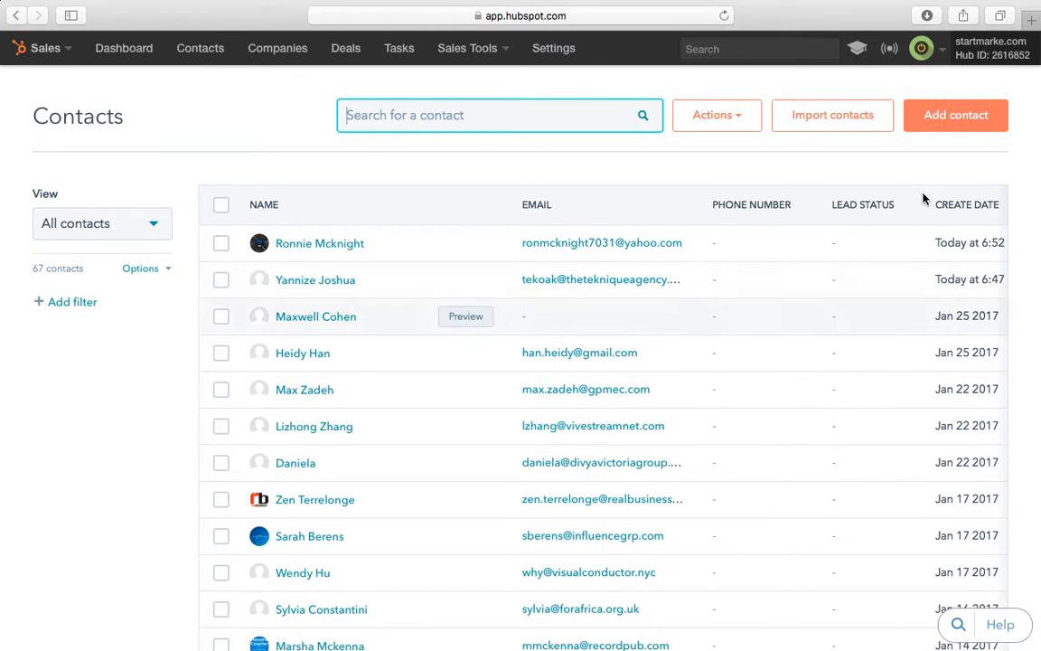
Step: Add a contact with the test e-mail, first and last name, and job title Owner / CEO
left_click(959, 115)
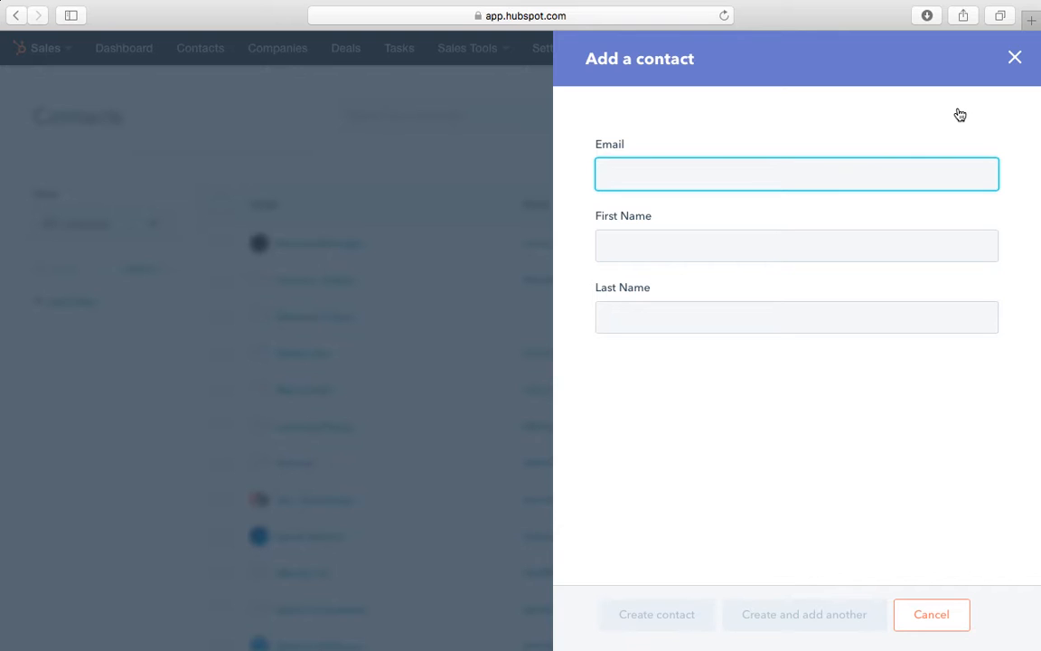
type("Test@carla.com")
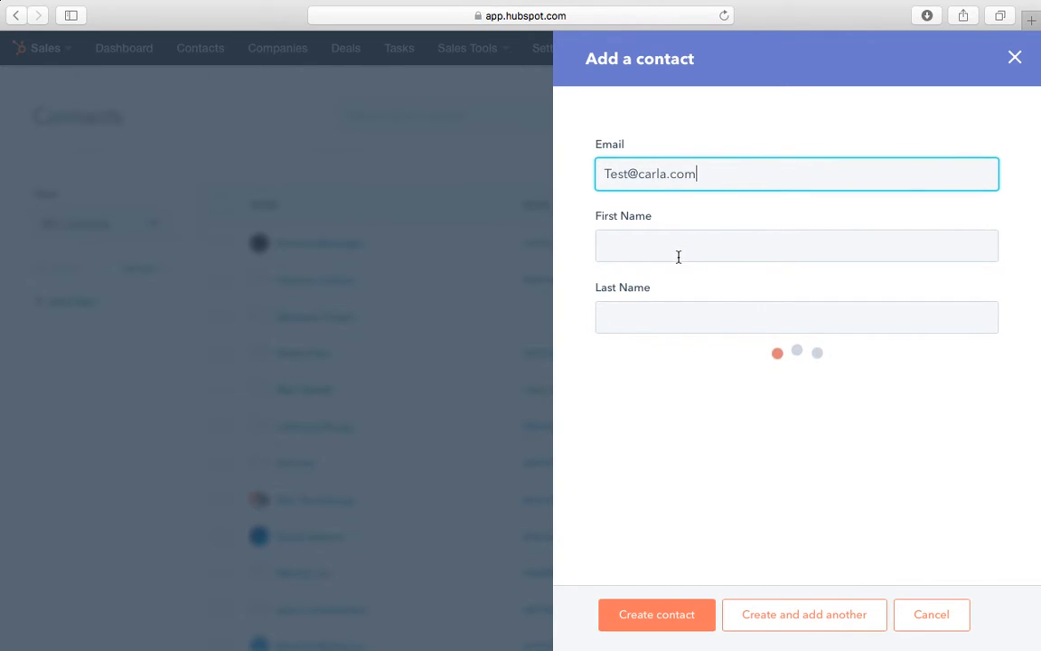
left_click(678, 257)
type("Car")
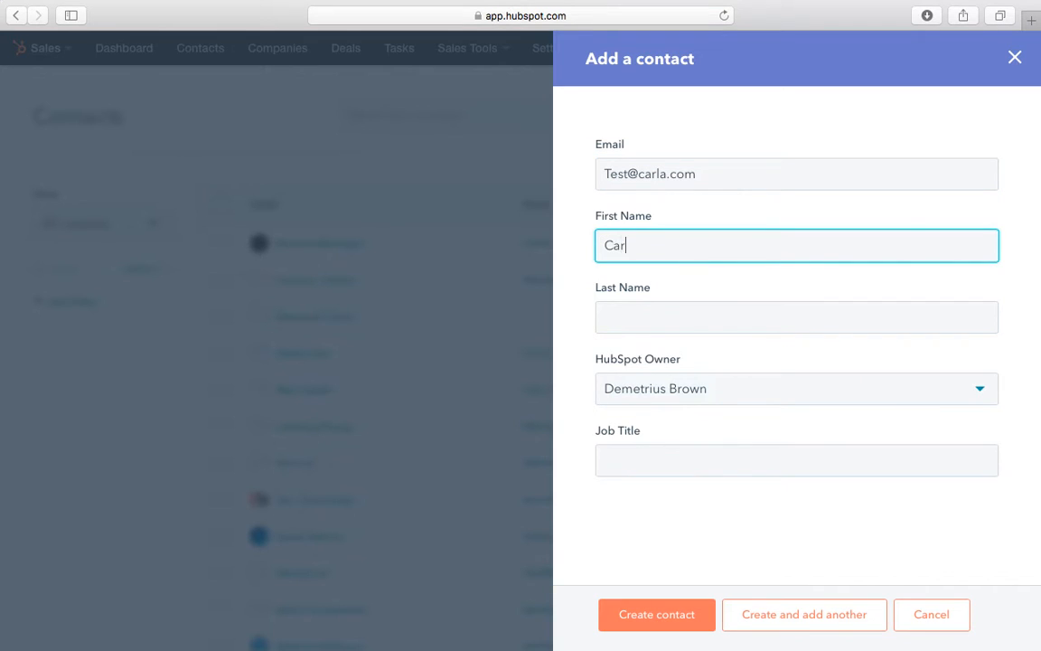
type("la")
left_click(639, 328)
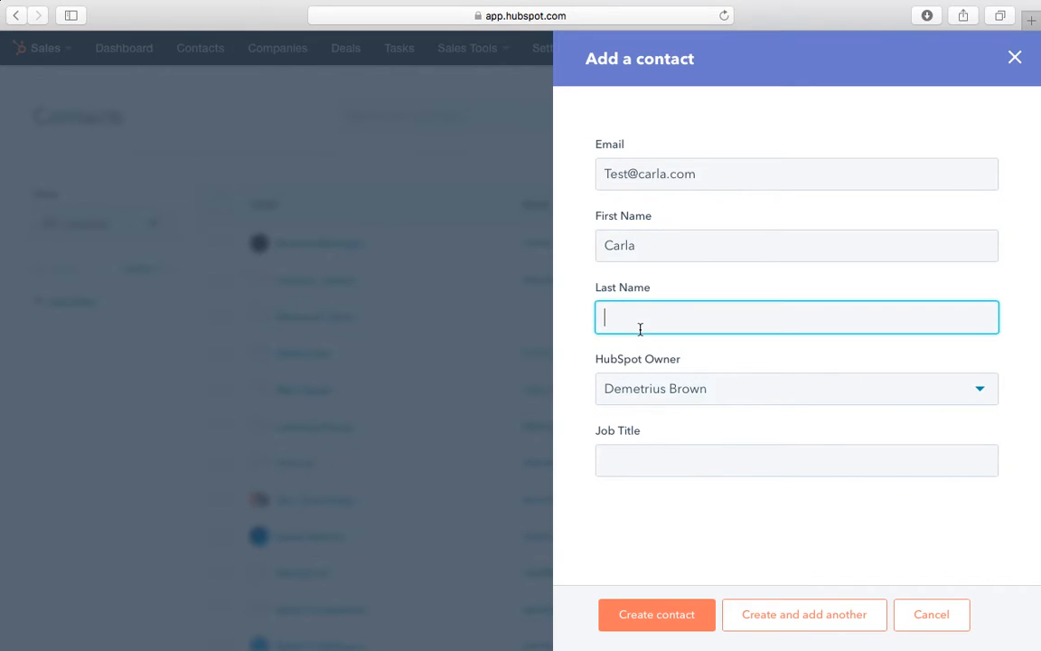
type("Test")
left_click(621, 458)
type("Owner ")
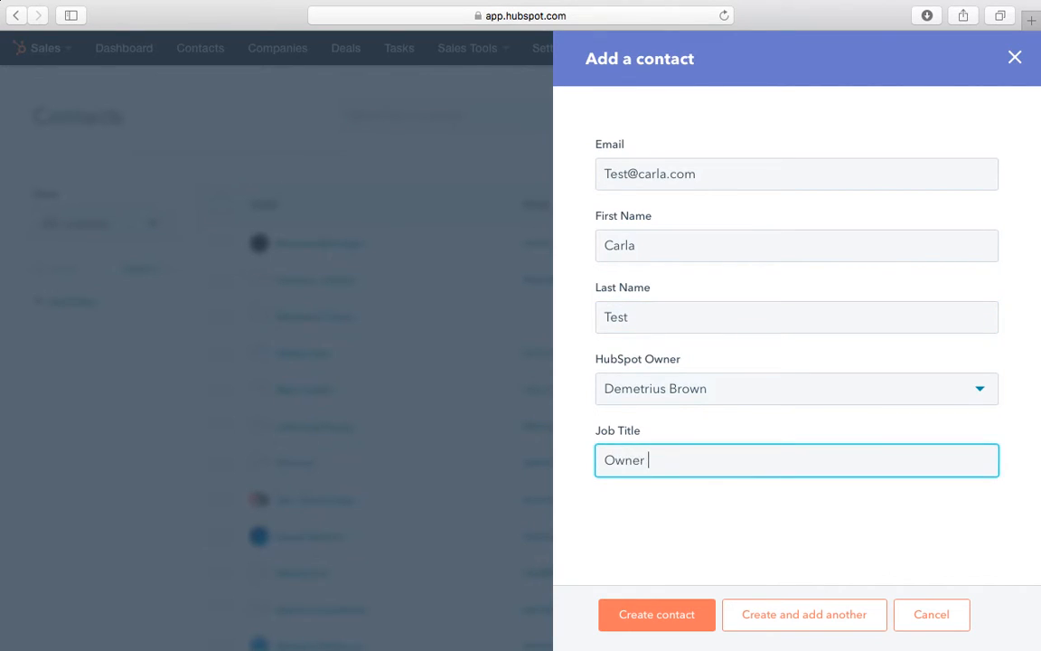
type("/ CEO")
left_click(627, 614)
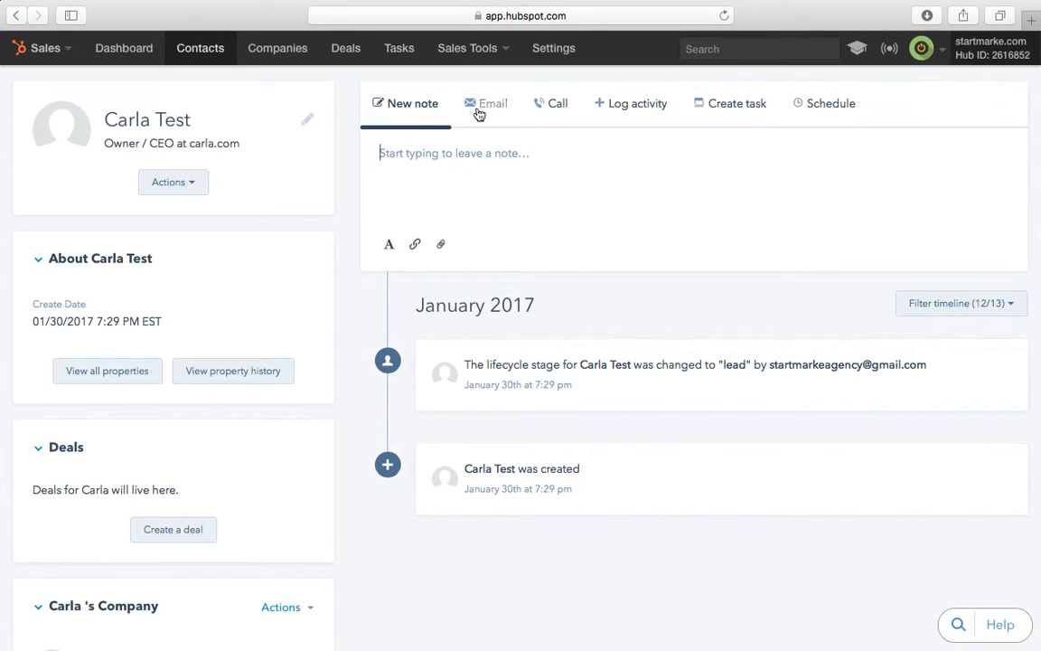
Step: Write and save the note 'Sent prospect an email.' on the contact record
left_click(437, 202)
type("Sent")
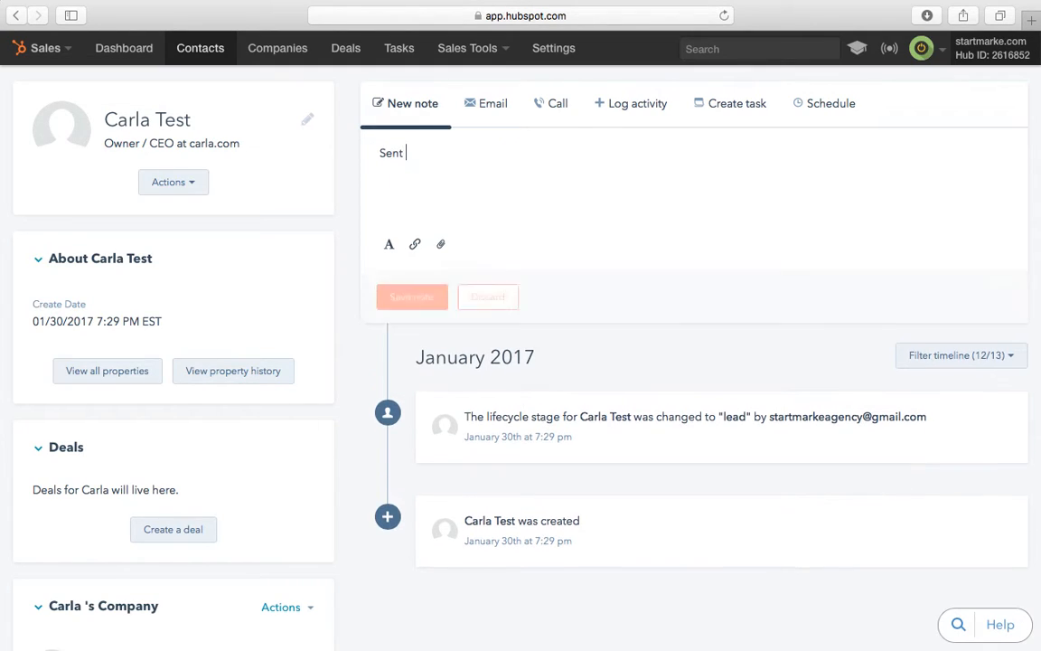
type(" prospect an email")
key("BackSpace")
type(".")
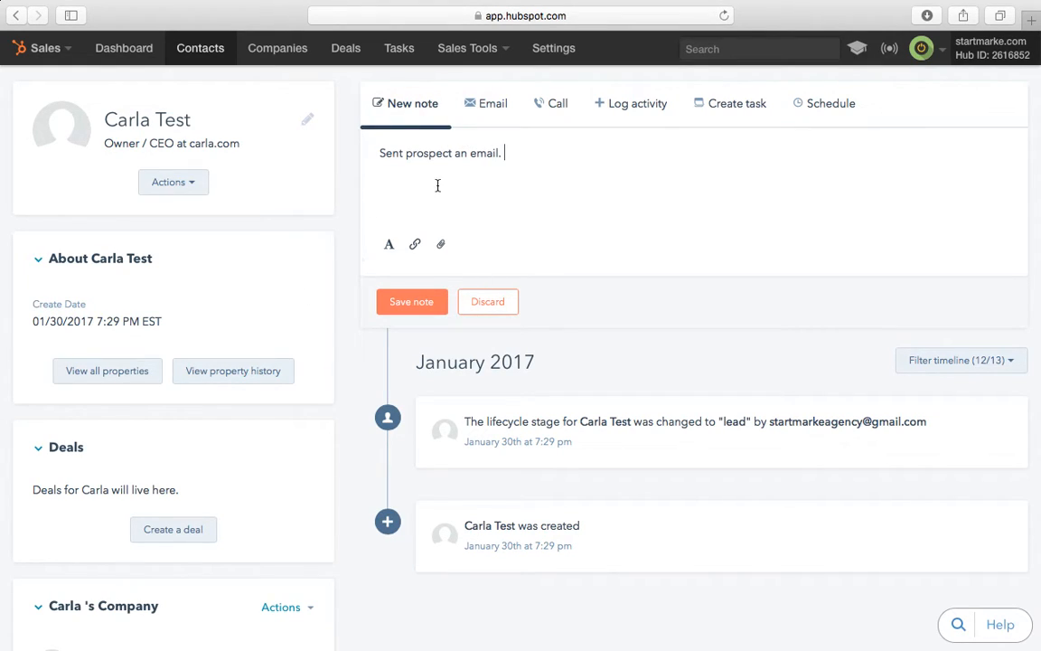
left_click(421, 300)
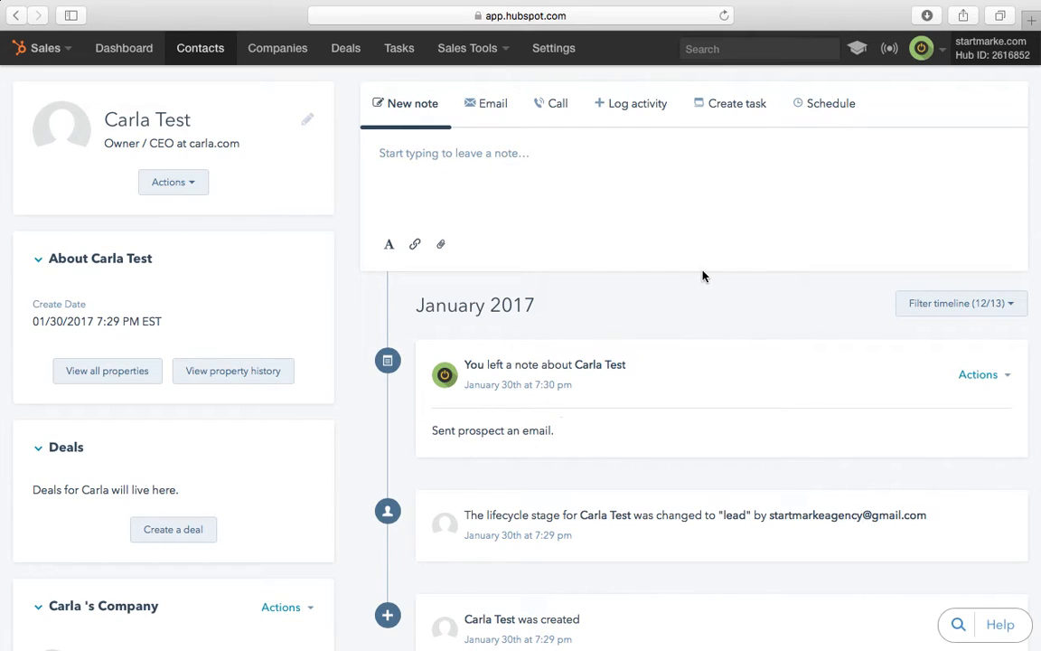
Step: Save a task to follow up with the contact about marketing, due Feb 6, 2017
left_click(762, 106)
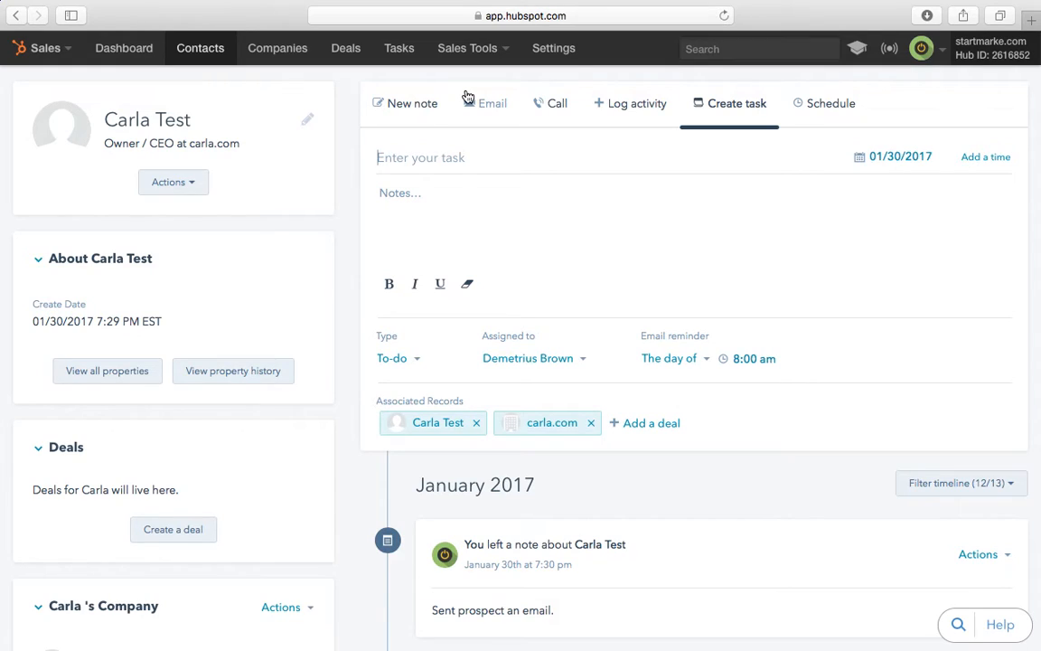
left_click(421, 157)
type("Follow up With Carla ")
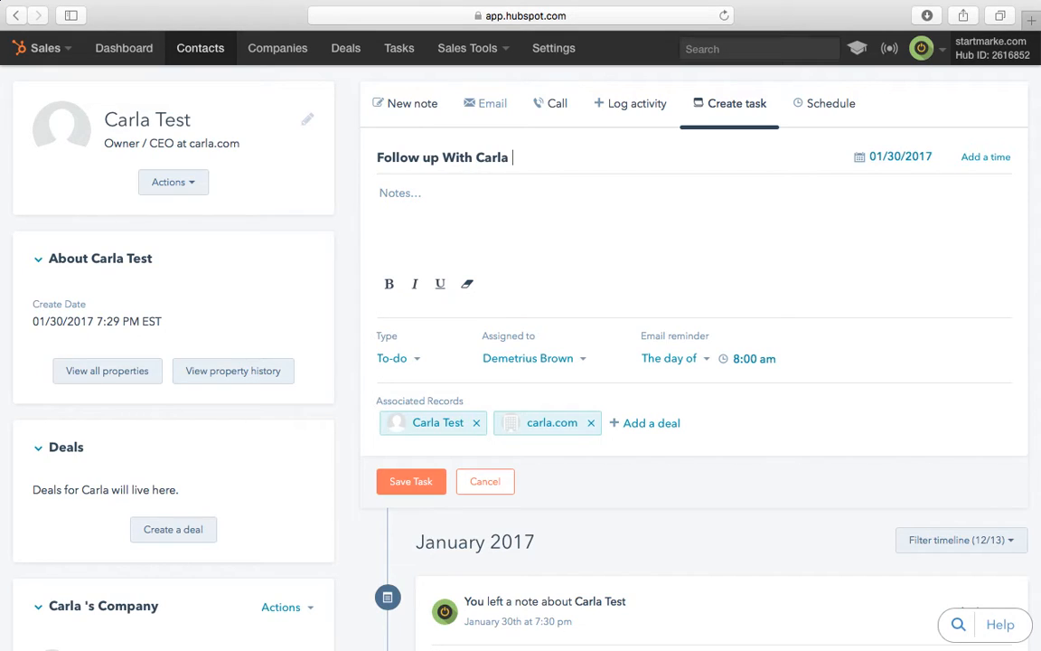
type("- About Marketing")
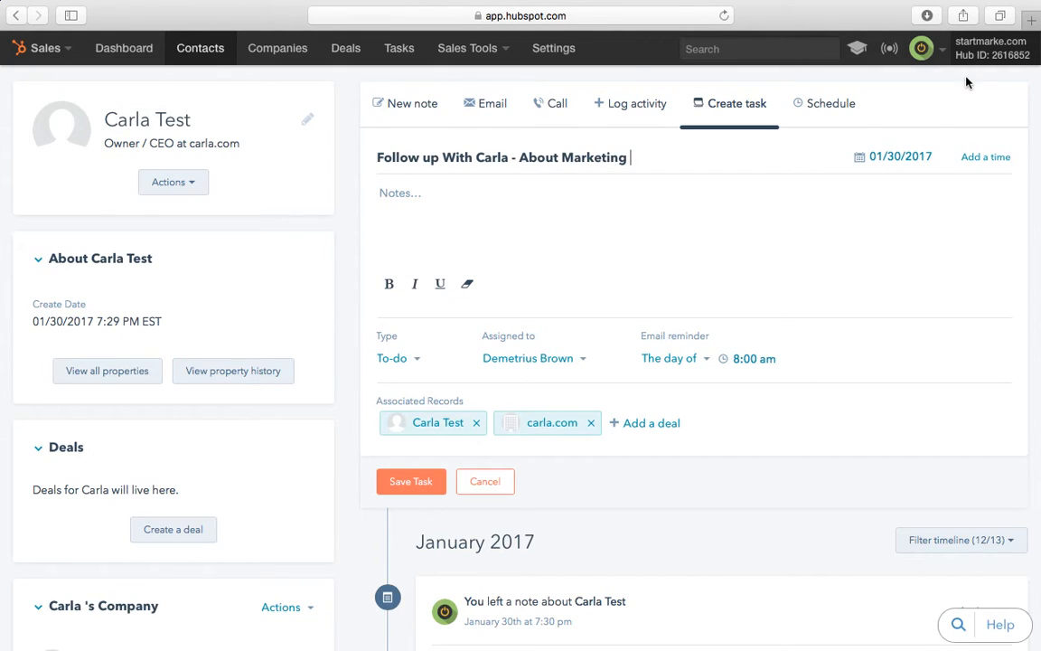
left_click(896, 159)
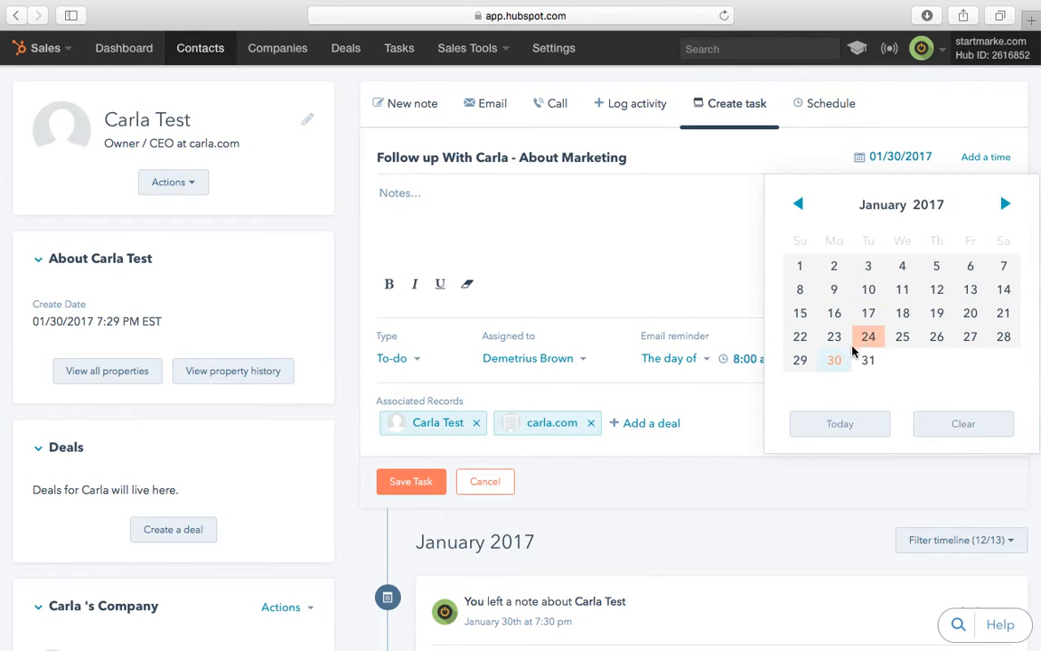
left_click(1004, 207)
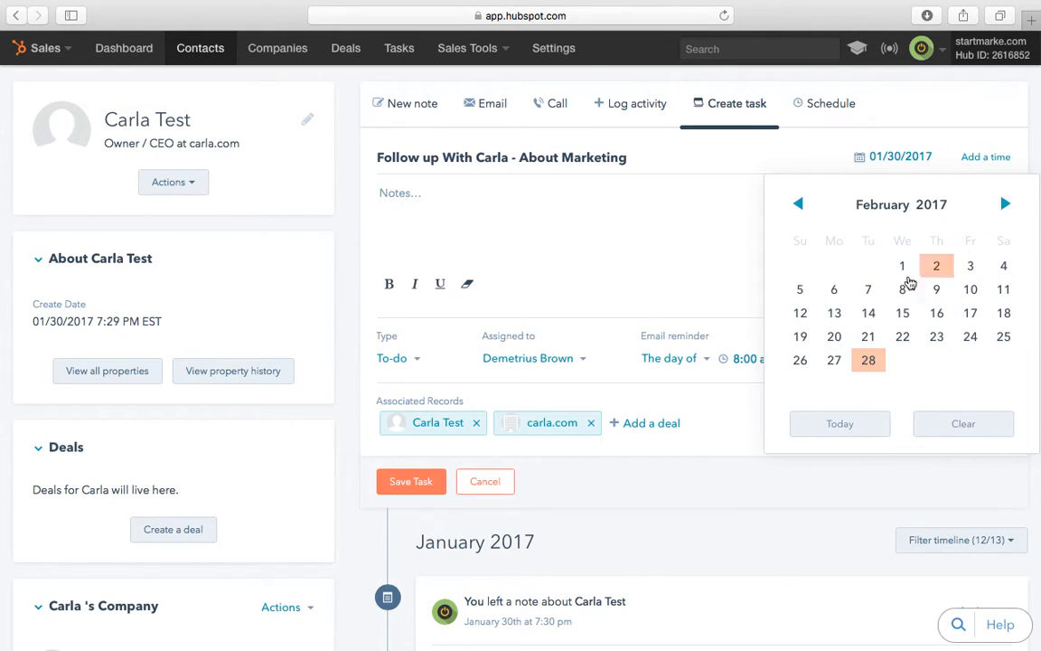
left_click(841, 289)
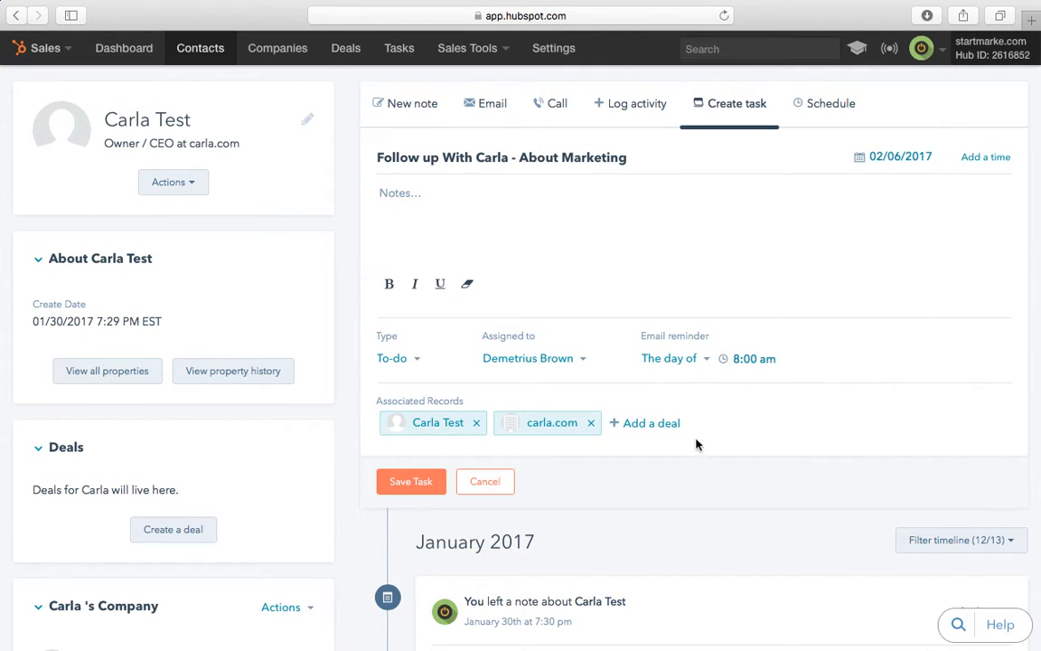
left_click(707, 363)
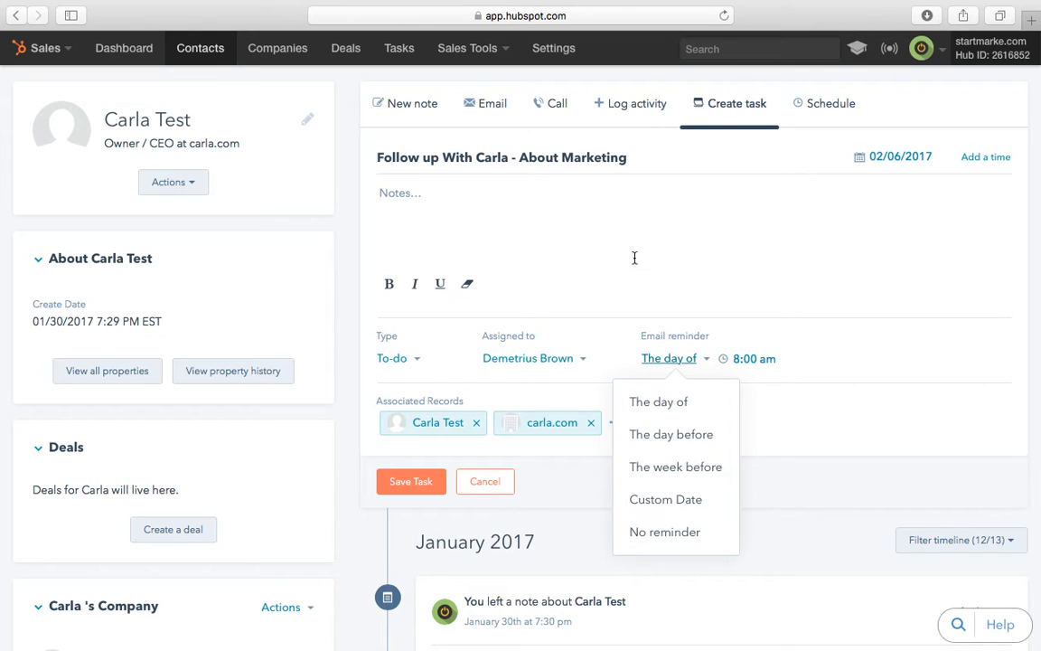
left_click(402, 488)
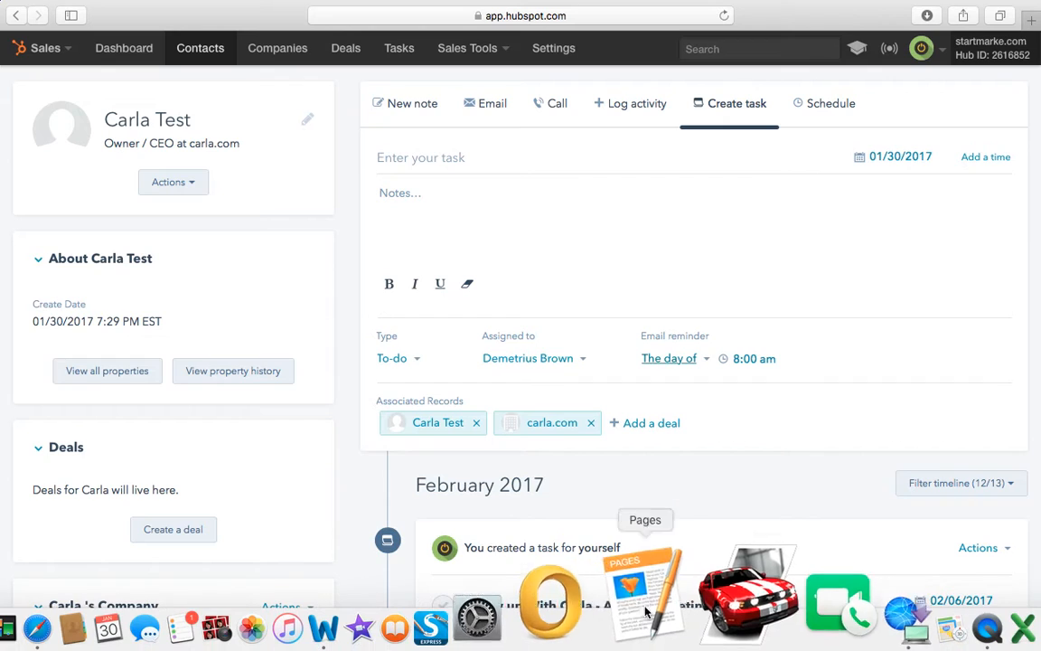
scroll(544, 358, "down", 5)
scroll(544, 359, "down", 1)
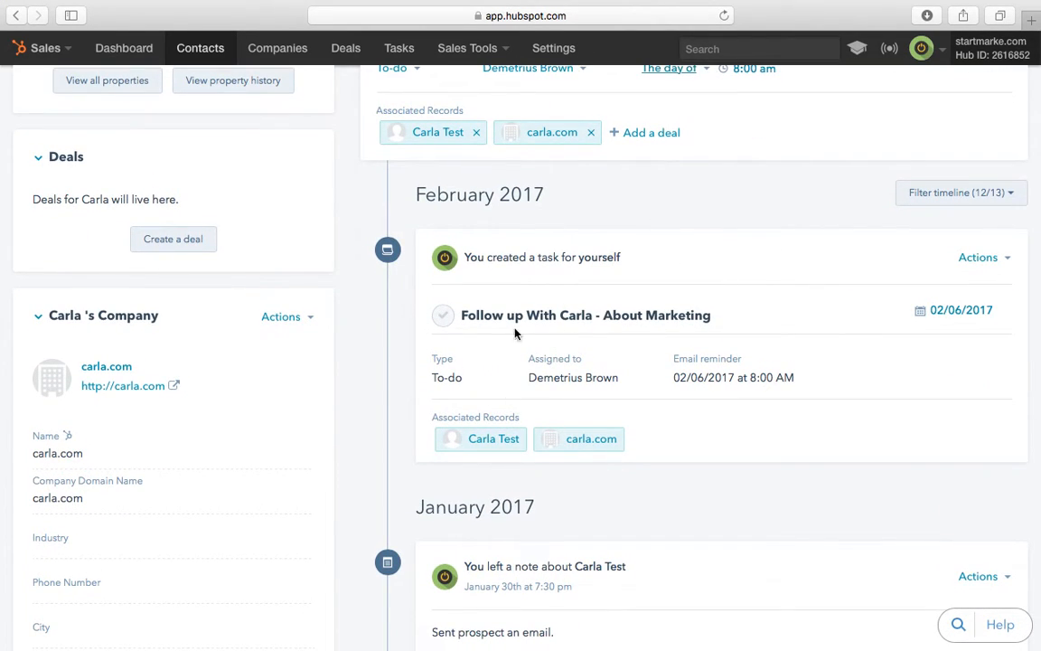
scroll(550, 379, "down", 2)
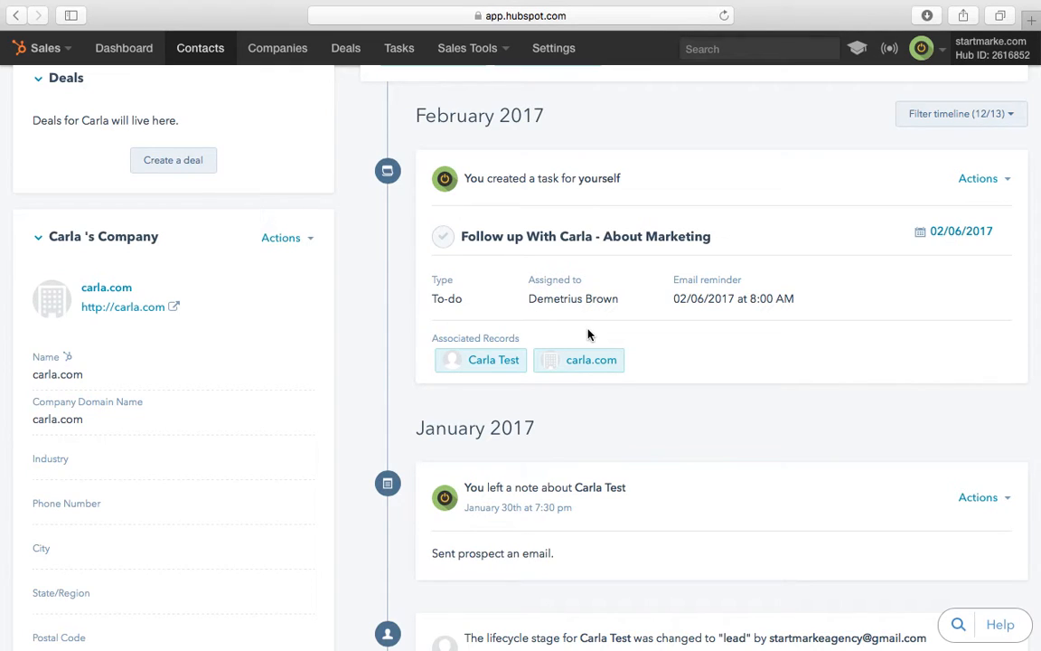
scroll(587, 334, "down", 1)
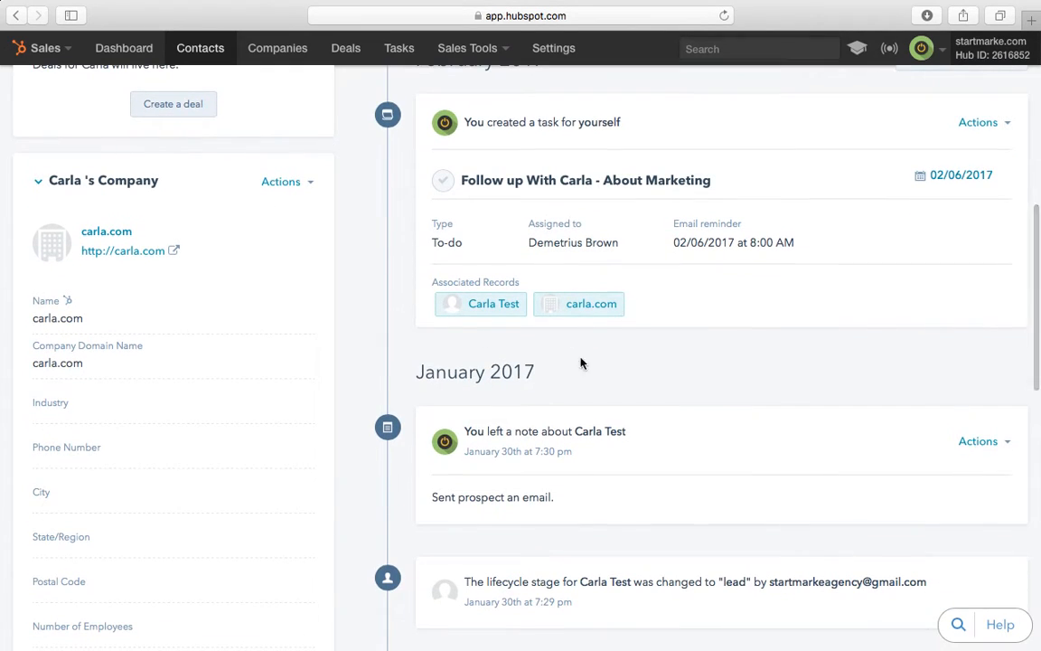
scroll(534, 281, "down", 2)
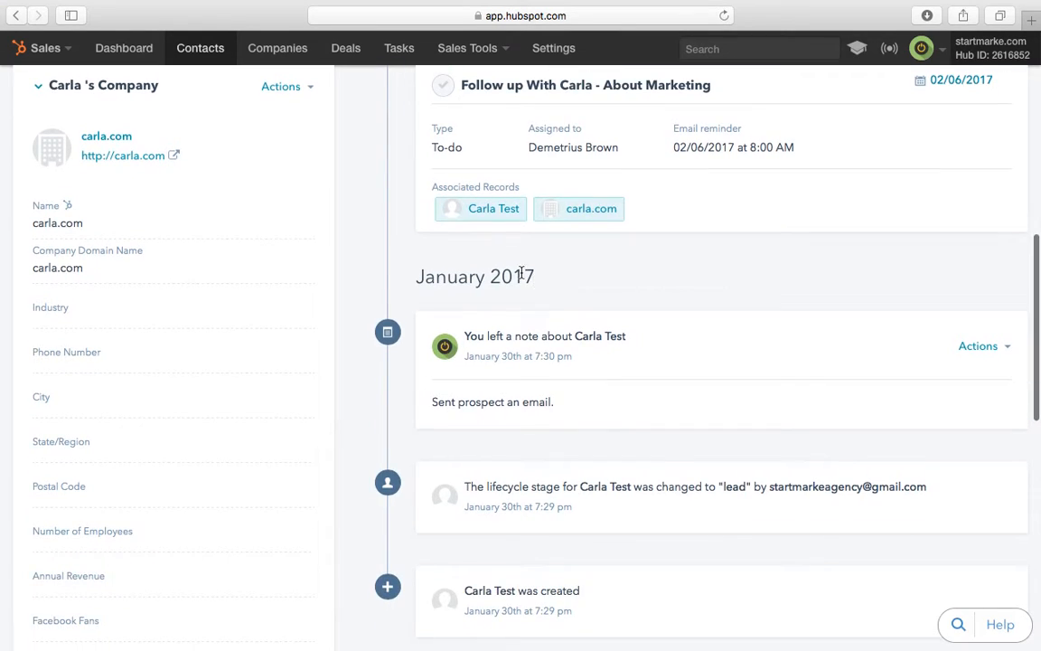
scroll(304, 248, "up", 5)
scroll(235, 395, "down", 3)
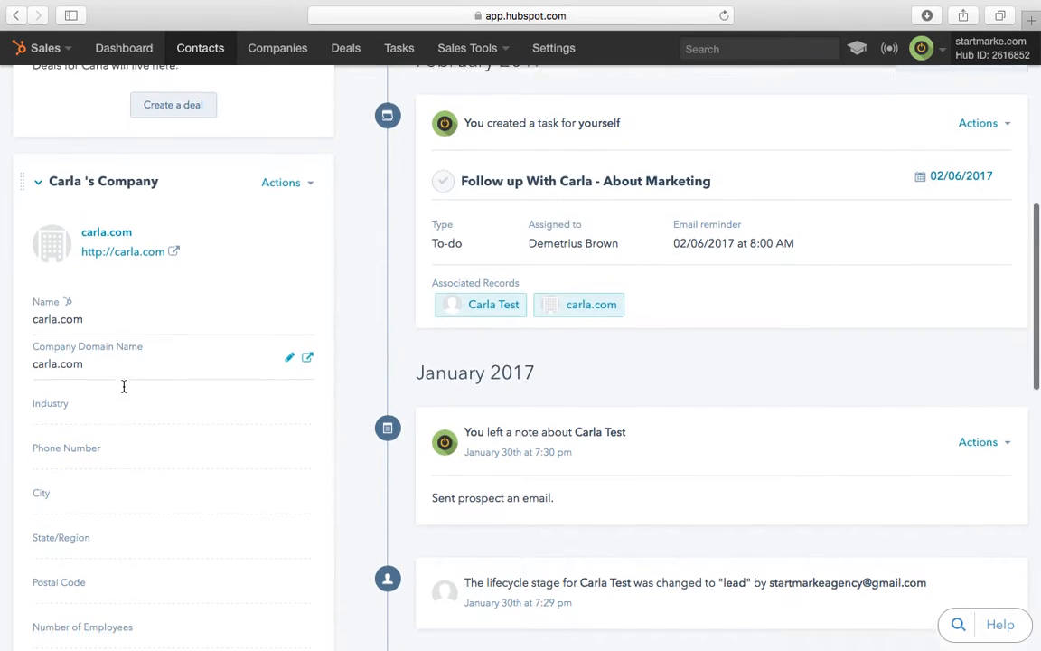
scroll(117, 398, "down", 1)
scroll(130, 488, "down", 3)
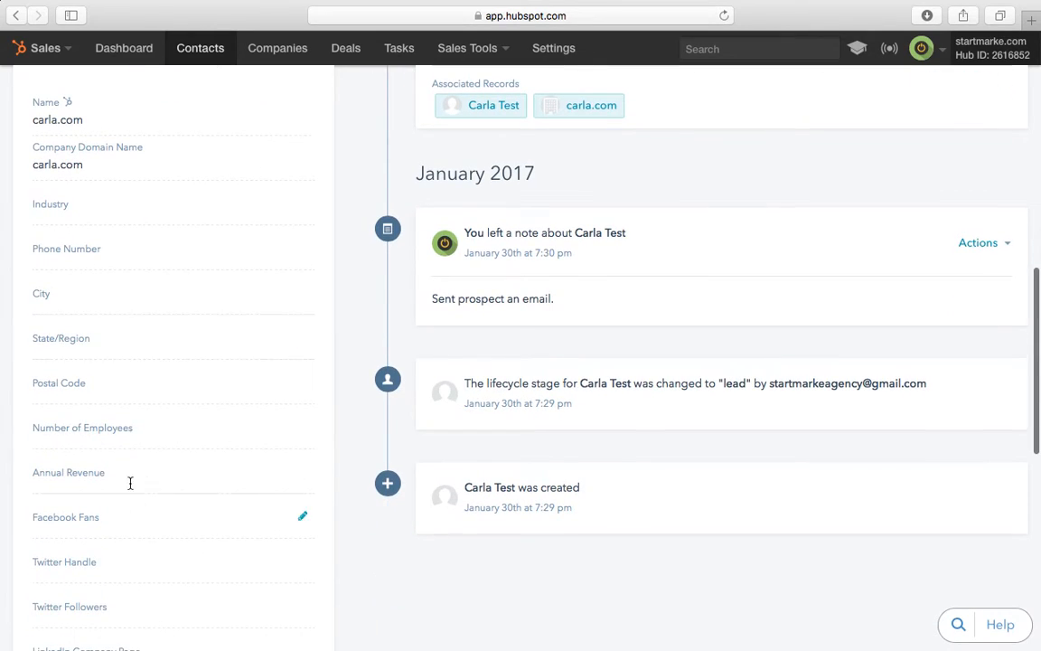
scroll(130, 578, "down", 2)
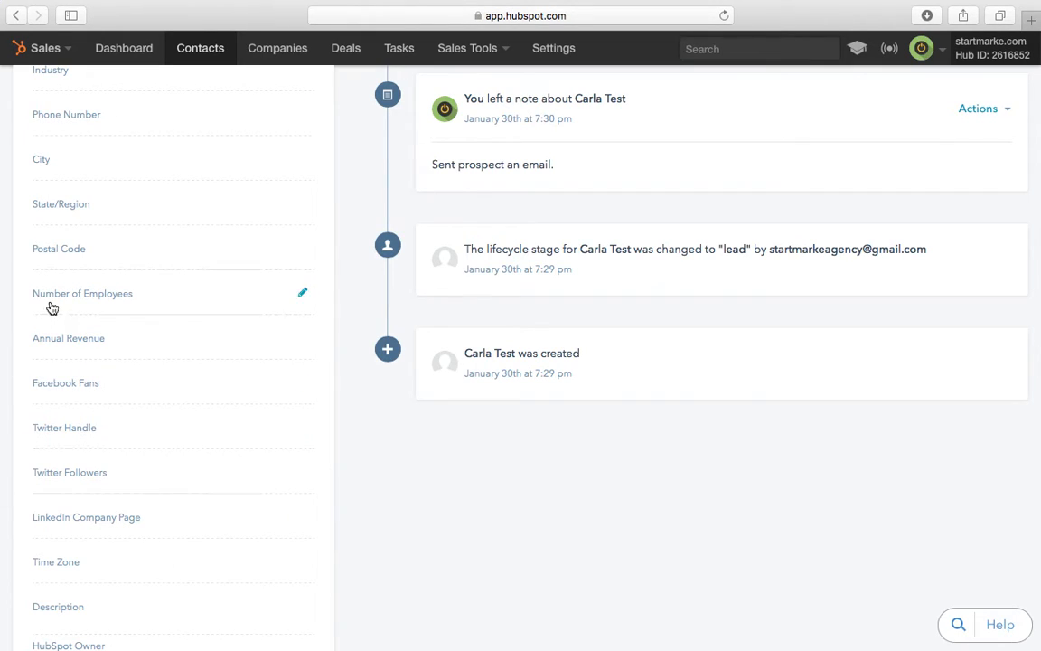
scroll(121, 246, "down", 5)
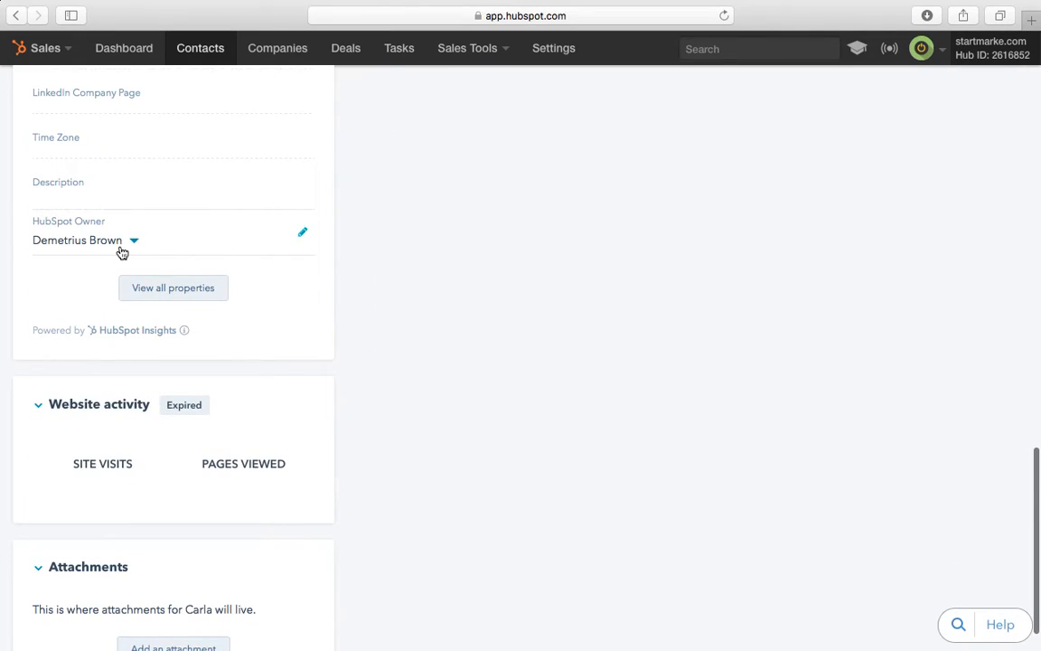
scroll(121, 252, "up", 10)
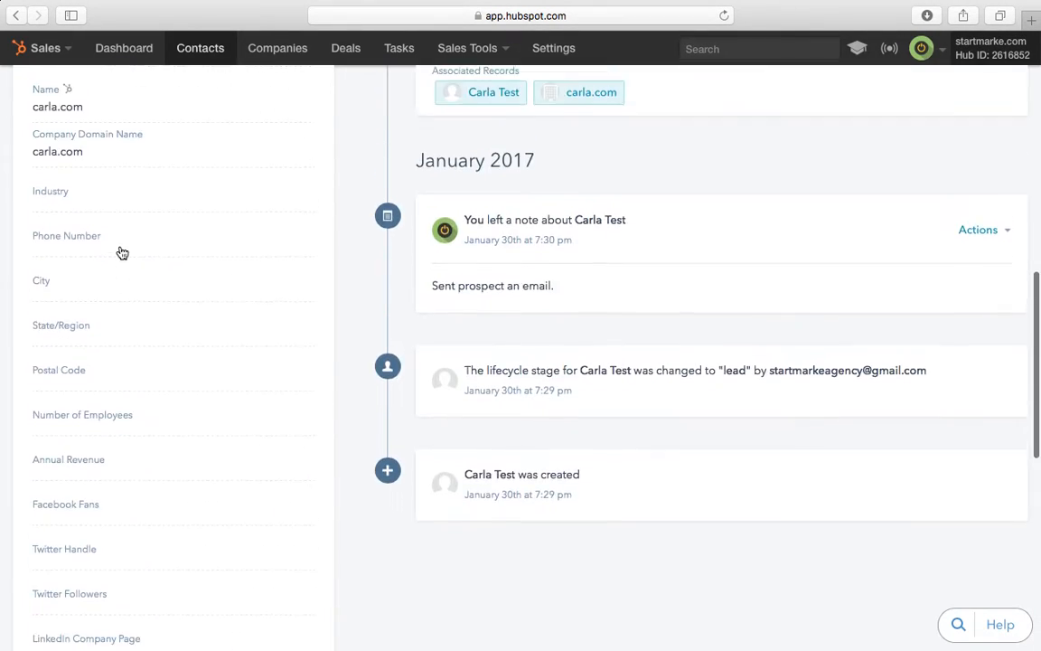
scroll(122, 253, "down", 1)
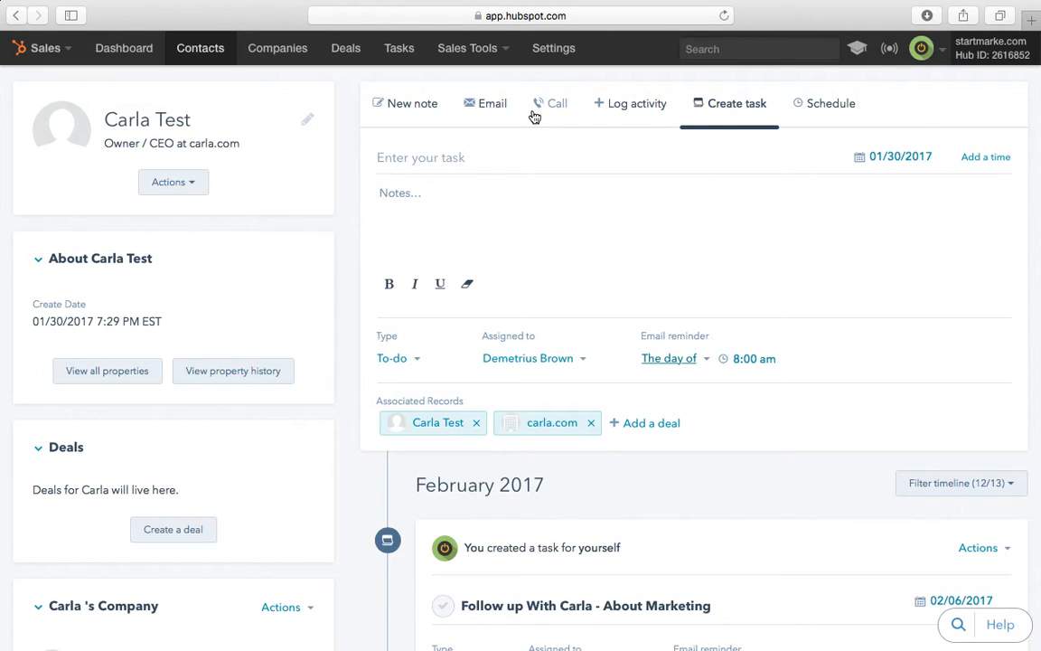
Step: Look through the Email, Call and Log activity options, then bring up the Schedule meeting form
left_click(487, 106)
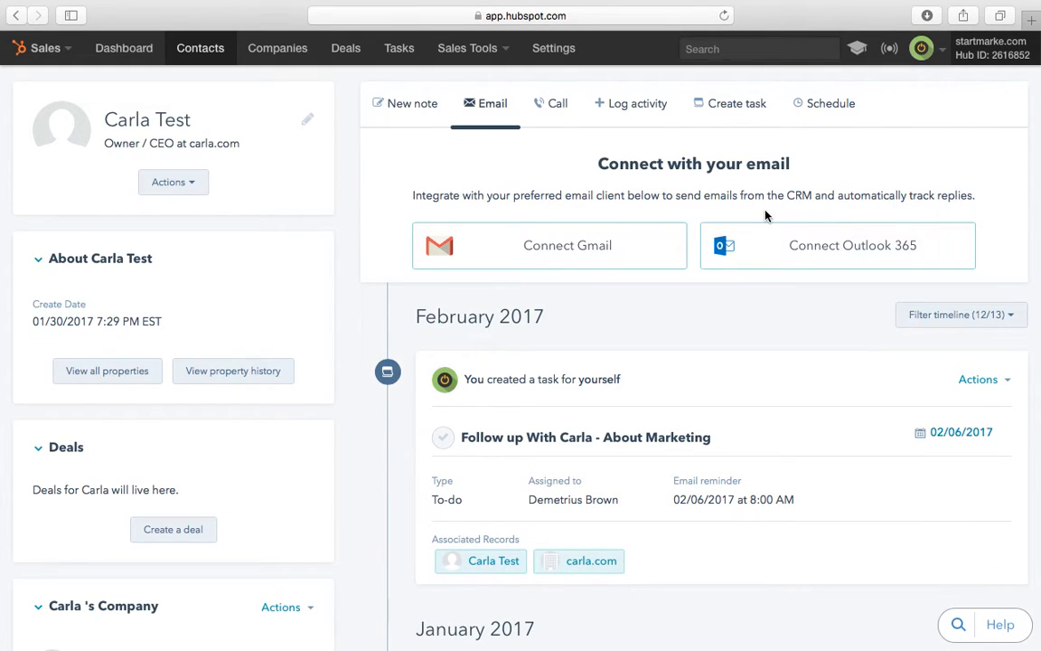
left_click(548, 107)
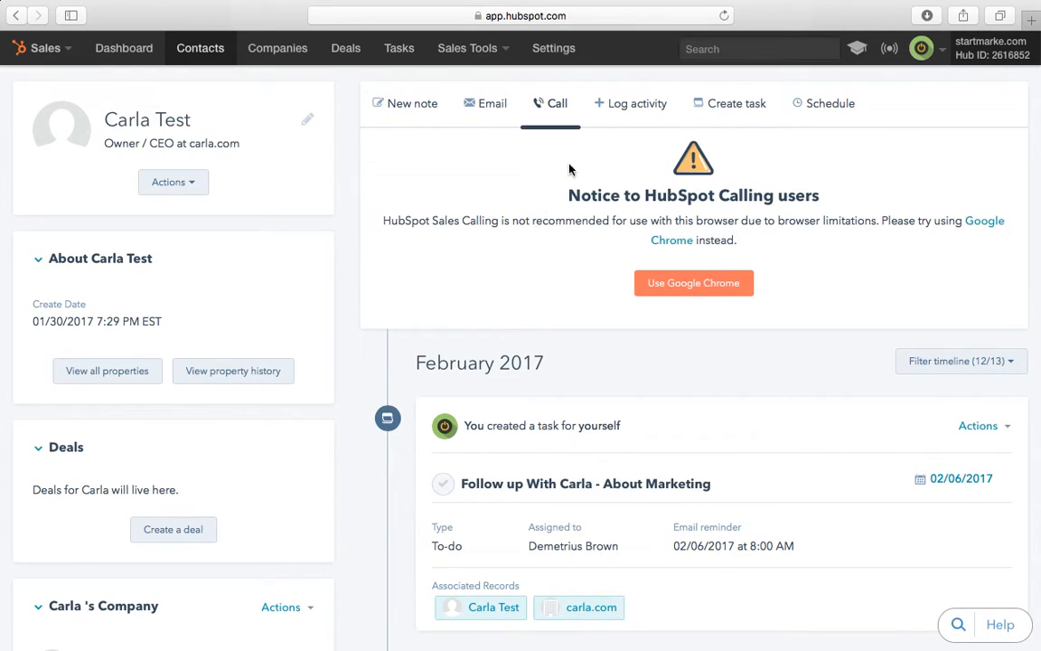
left_click(634, 101)
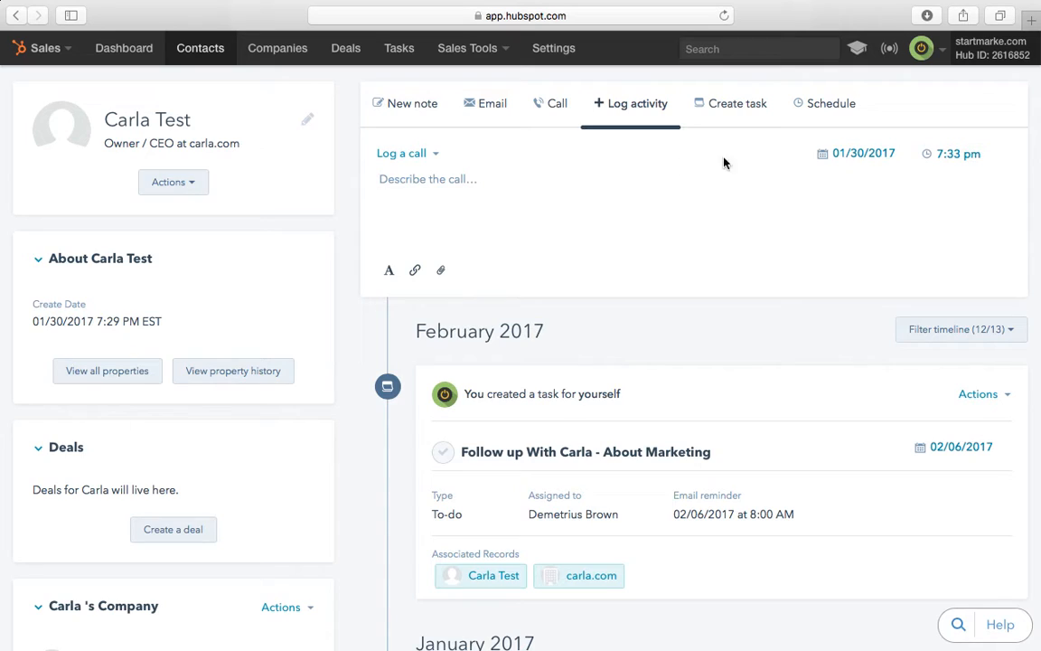
left_click(829, 106)
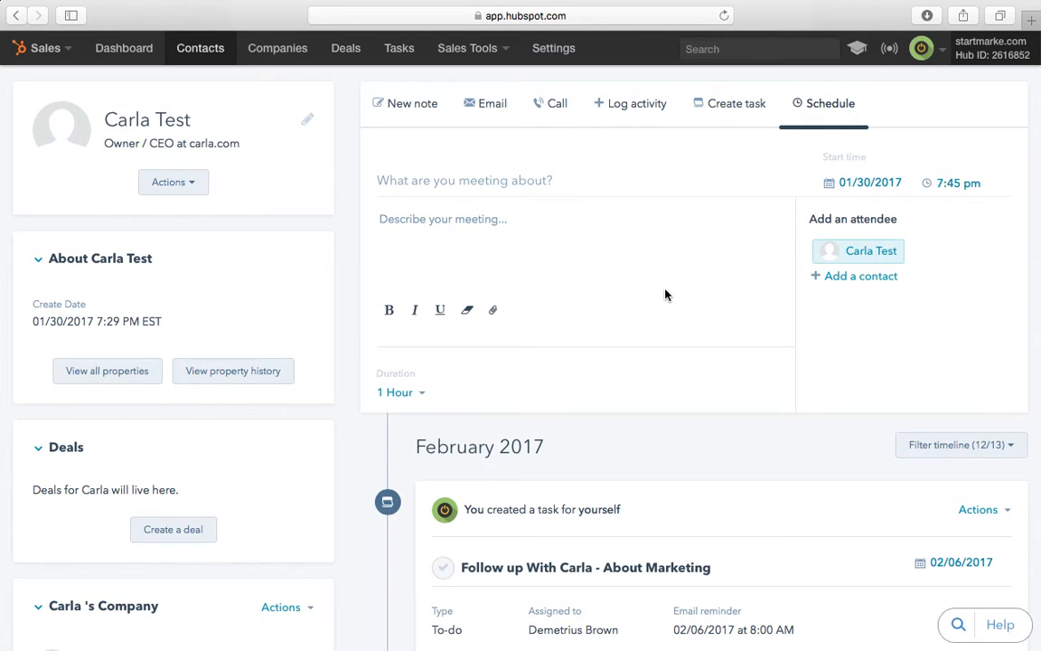
scroll(664, 295, "down", 3)
scroll(665, 294, "up", 3)
Step: Open the Sales Dashboard, scroll through its reports, and reload it
left_click(138, 61)
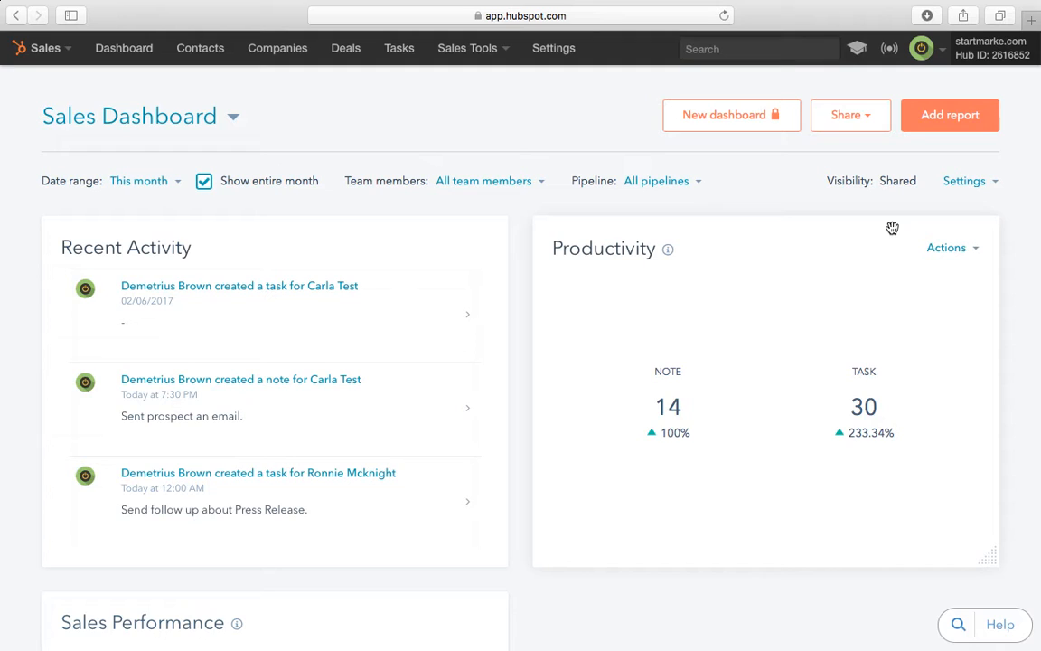
mouse_move(863, 432)
mouse_move(685, 435)
scroll(691, 435, "down", 5)
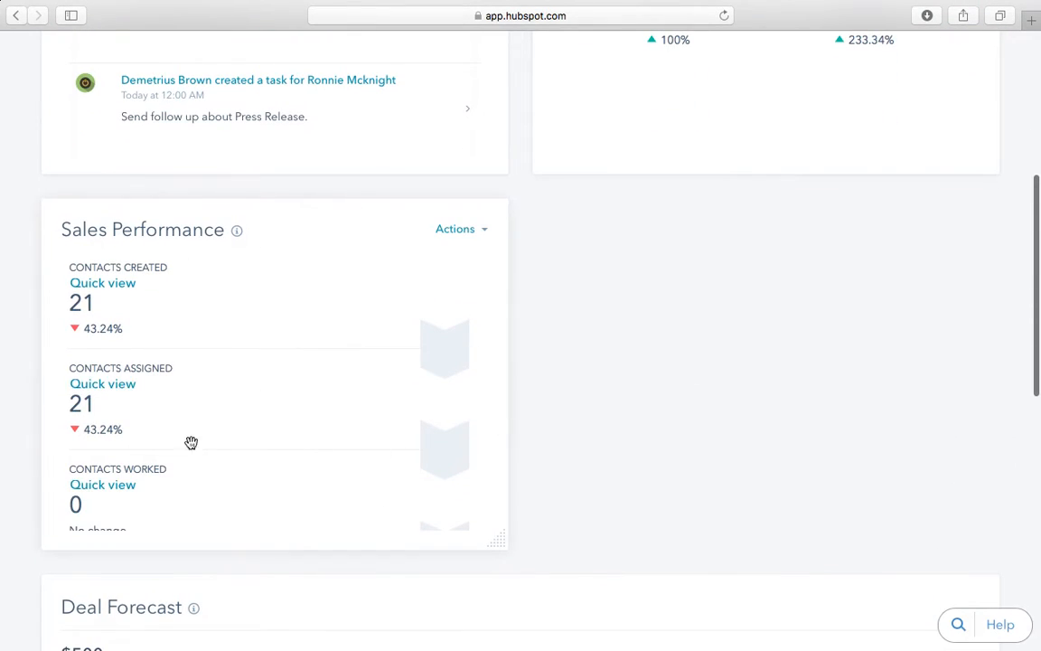
scroll(358, 402, "down", 10)
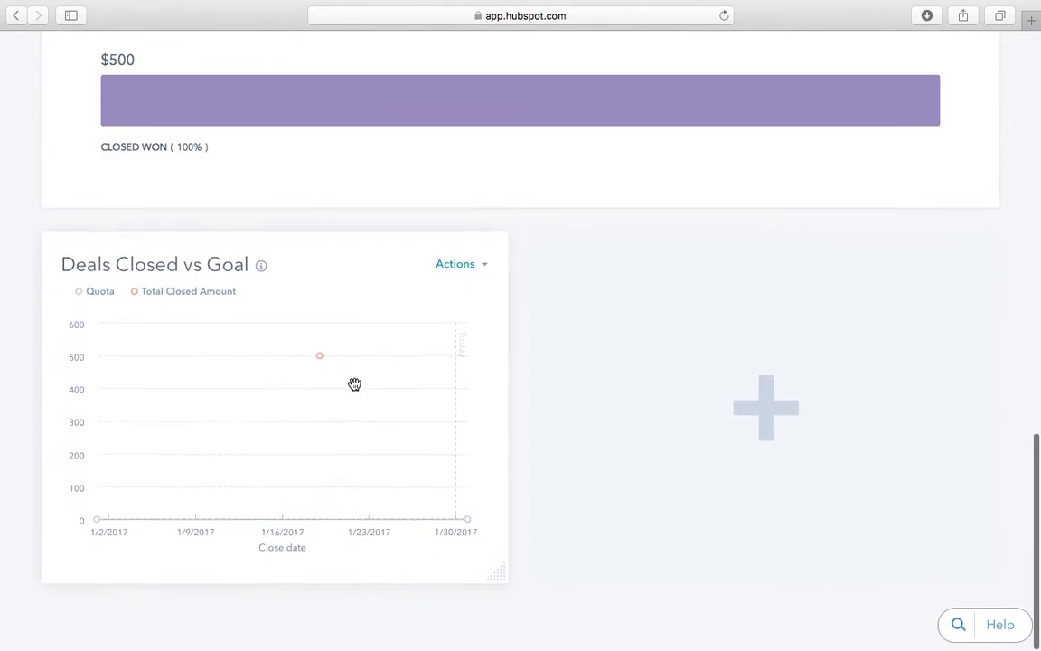
scroll(354, 384, "up", 15)
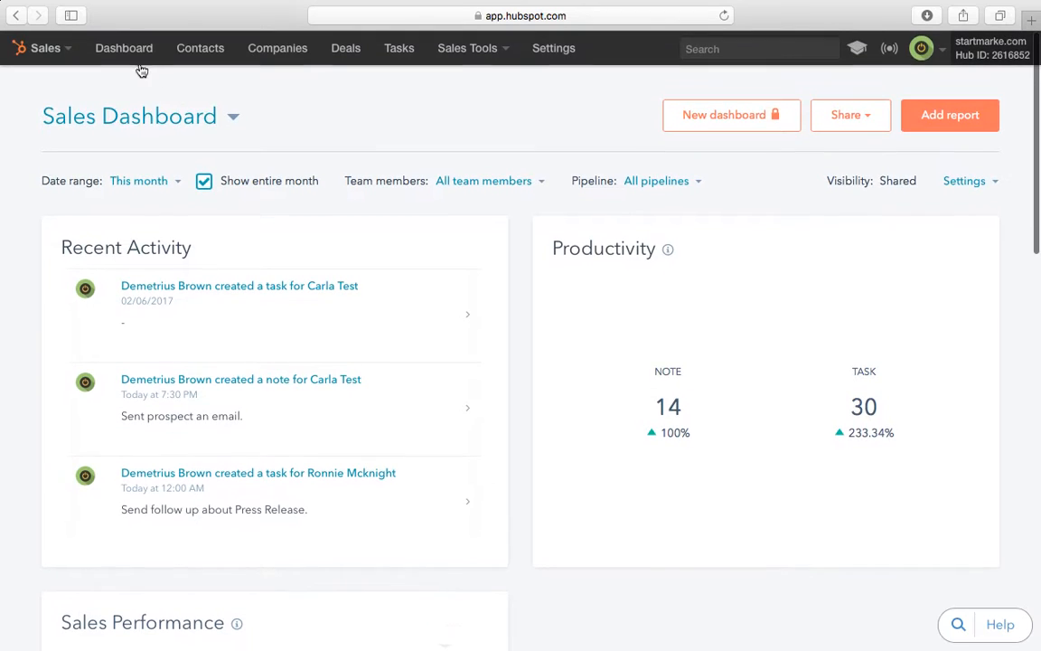
left_click(128, 48)
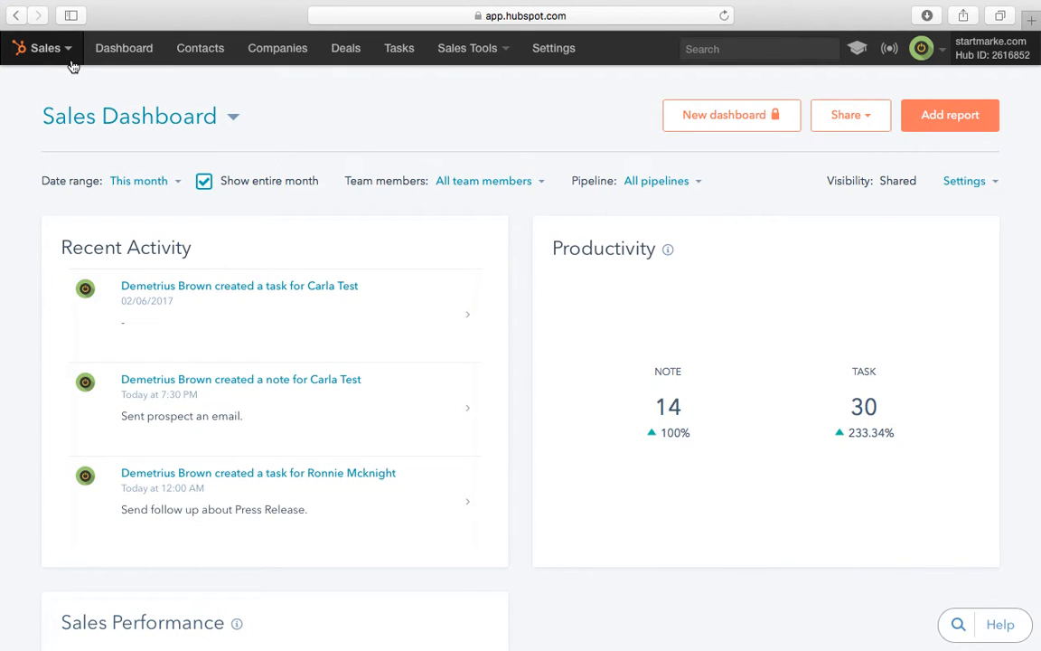
Step: Open the Contacts list, view the new test contact's record, and return to the list
left_click(215, 52)
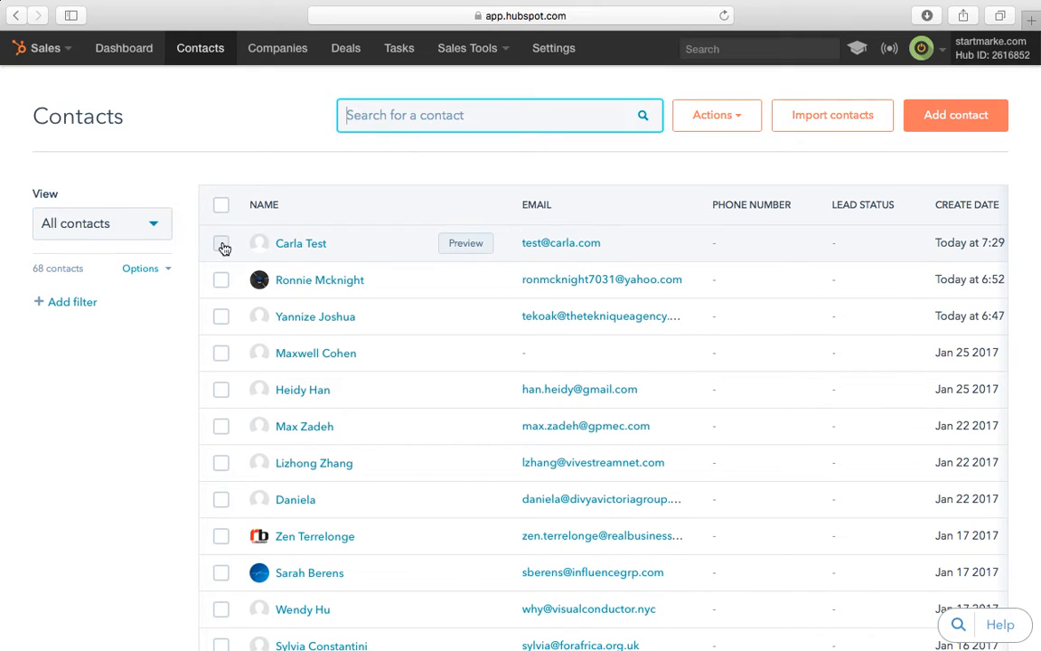
left_click(545, 247)
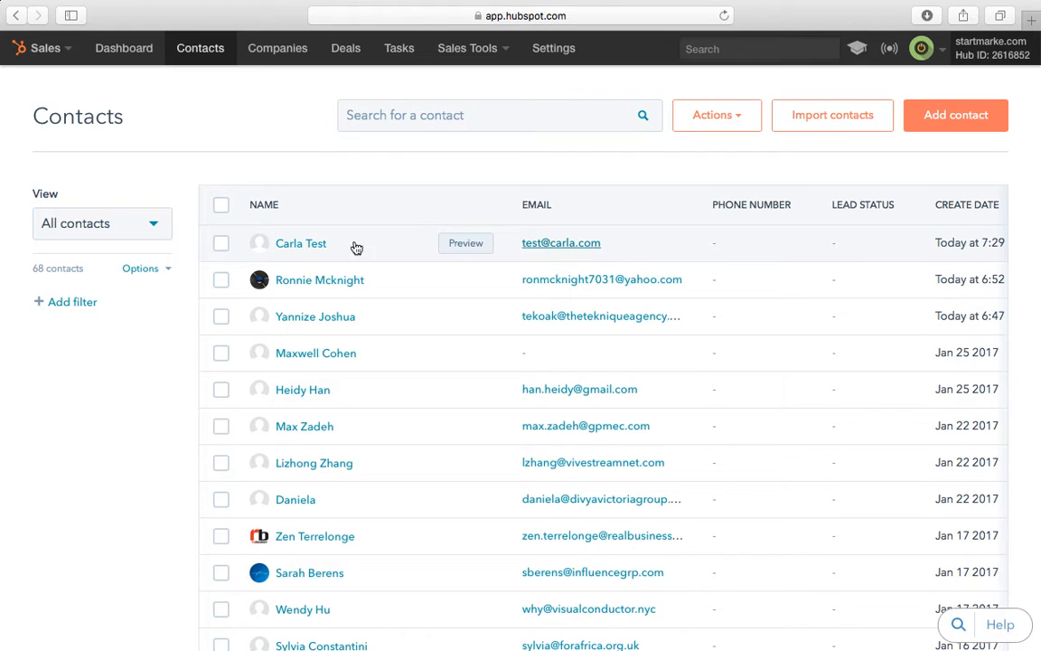
left_click(301, 244)
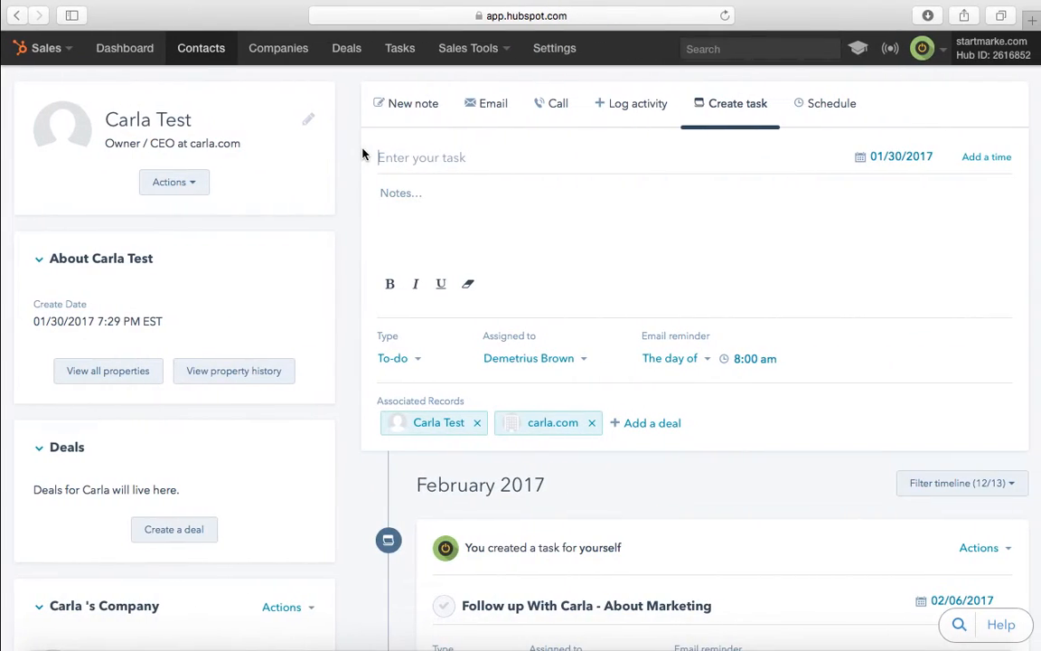
left_click(200, 49)
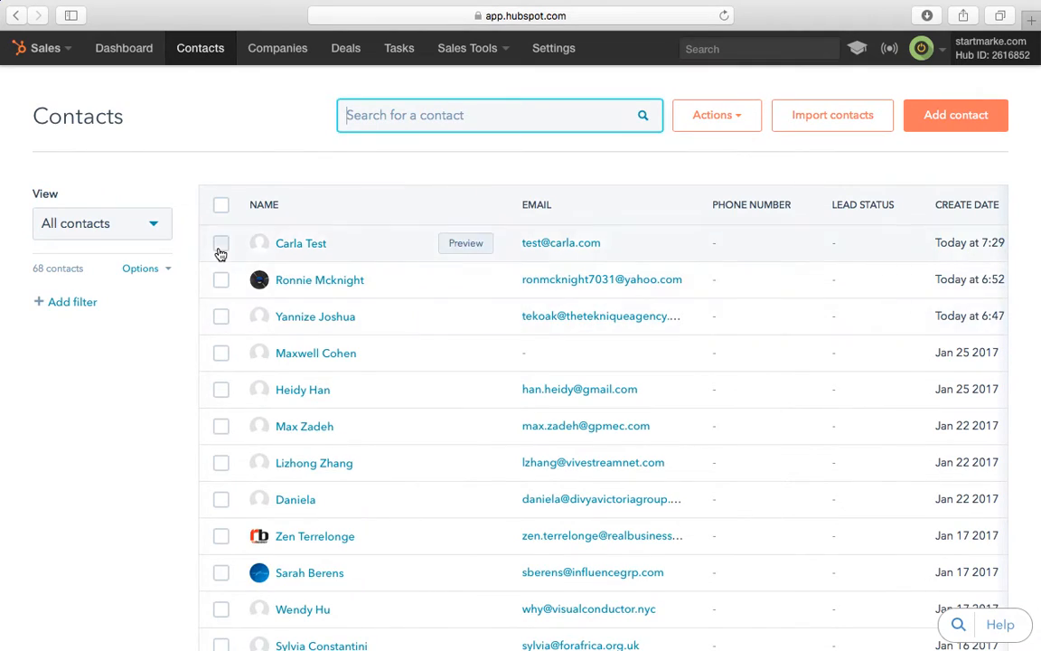
Step: Select the test contact and check the Assign and More options without changing anything
left_click(221, 244)
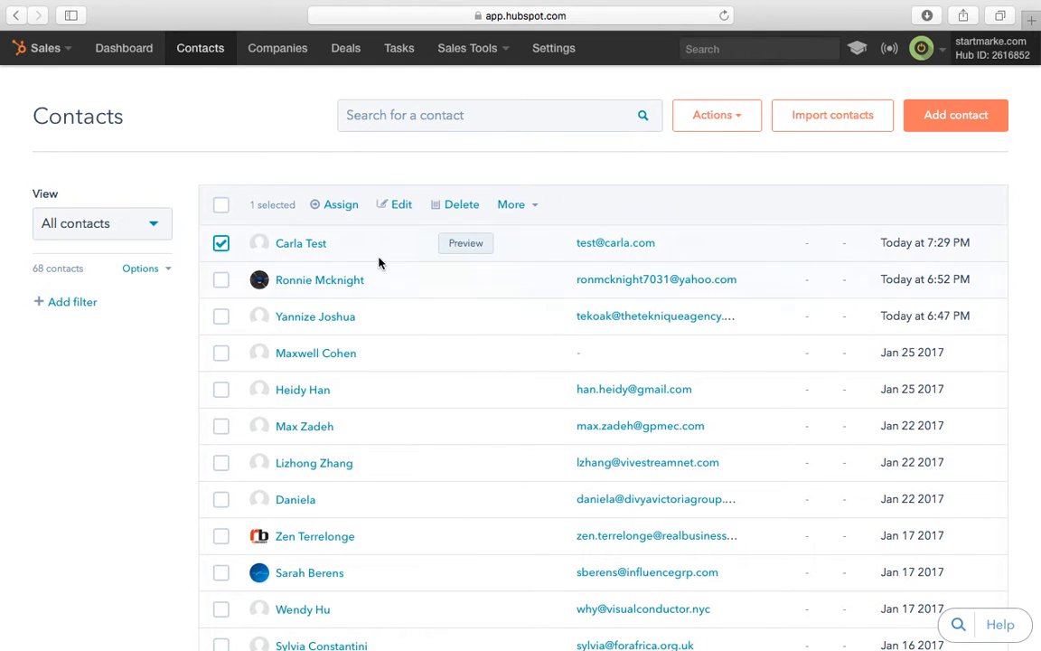
left_click(337, 208)
left_click(419, 209)
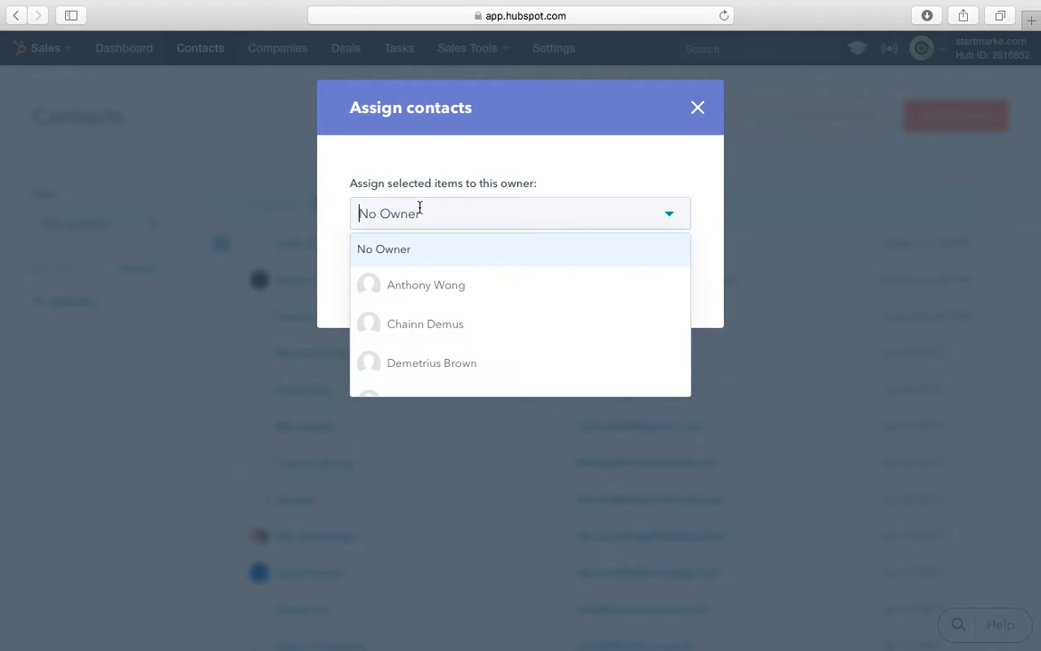
left_click(499, 178)
left_click(479, 284)
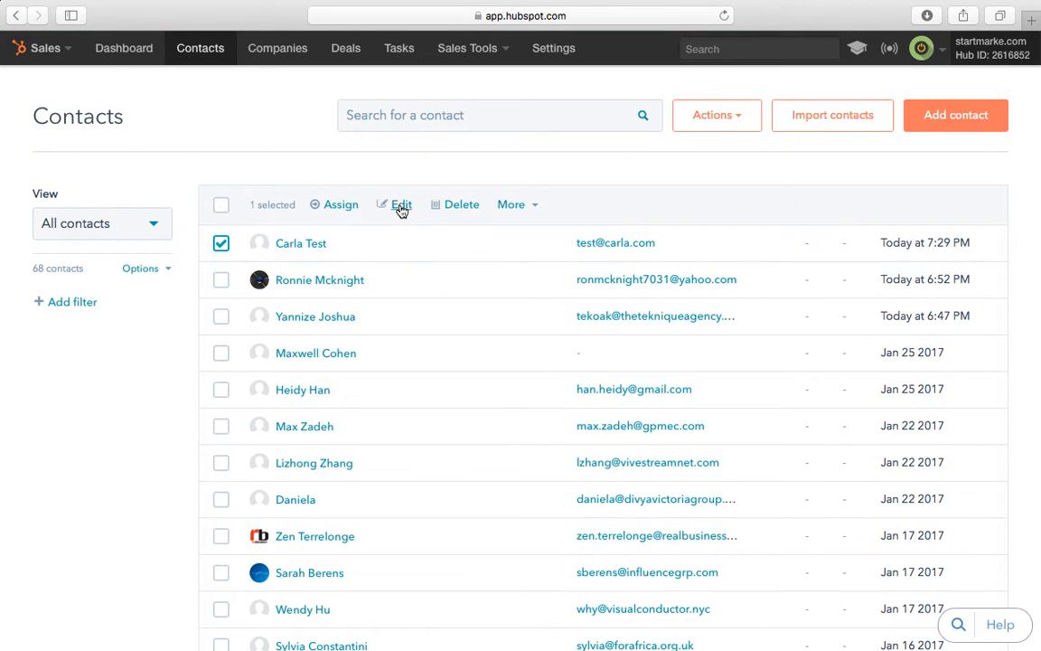
left_click(521, 207)
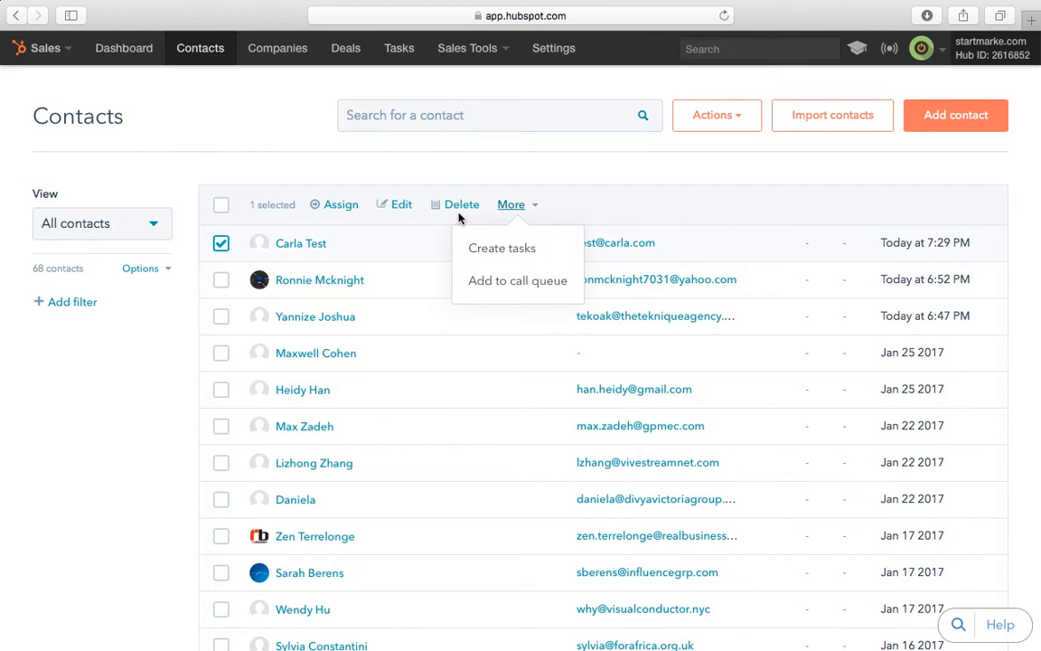
left_click(592, 200)
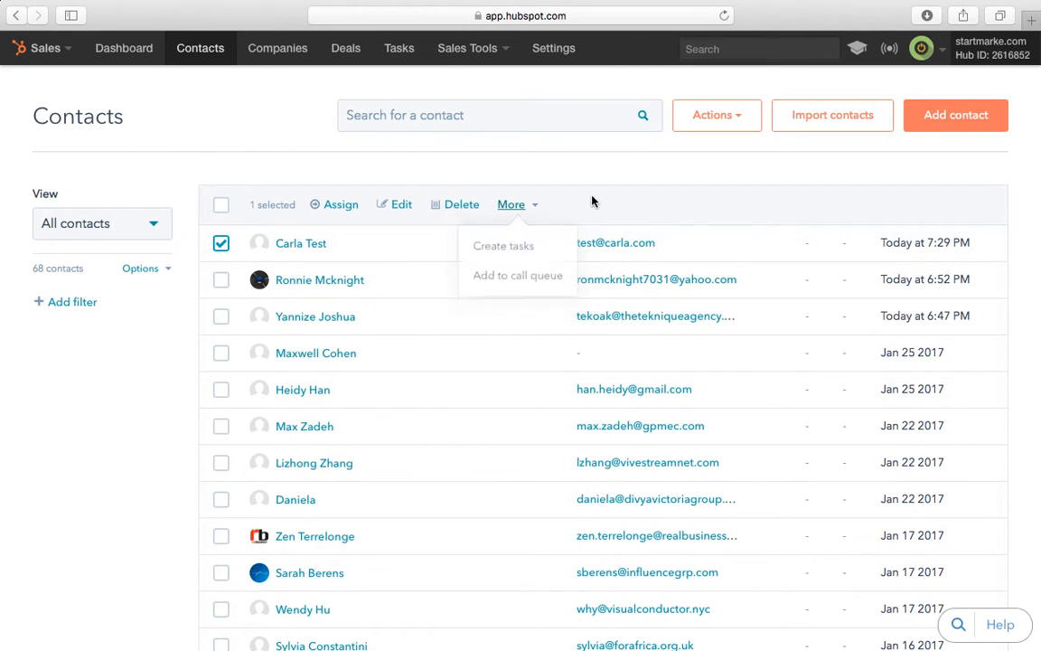
Step: Delete the selected test contact, confirming in the Whoa there dialog
left_click(462, 206)
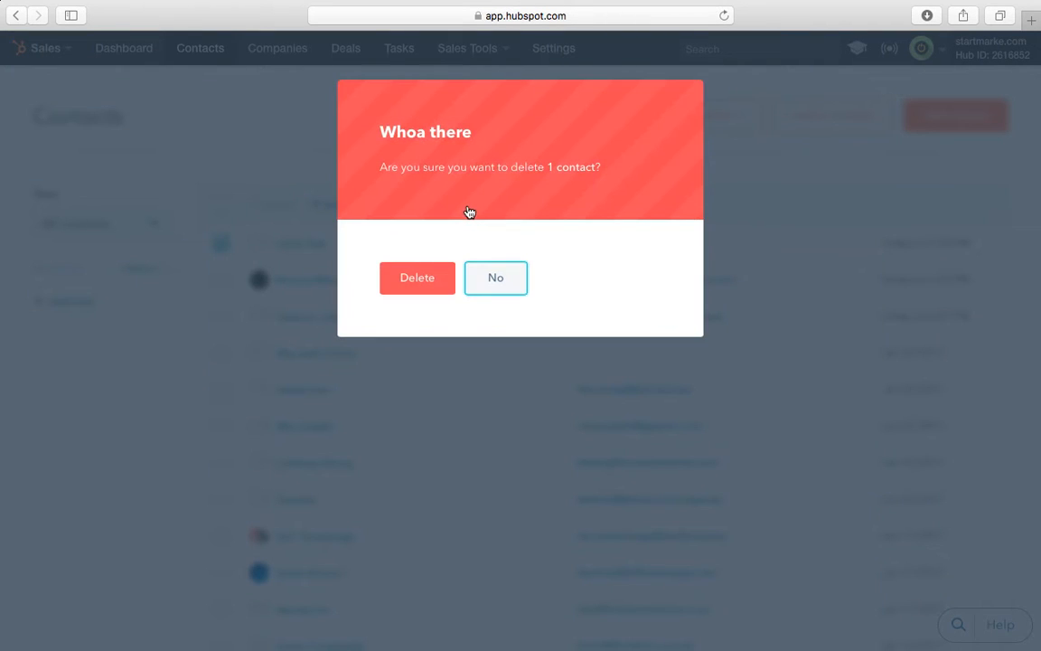
left_click(423, 296)
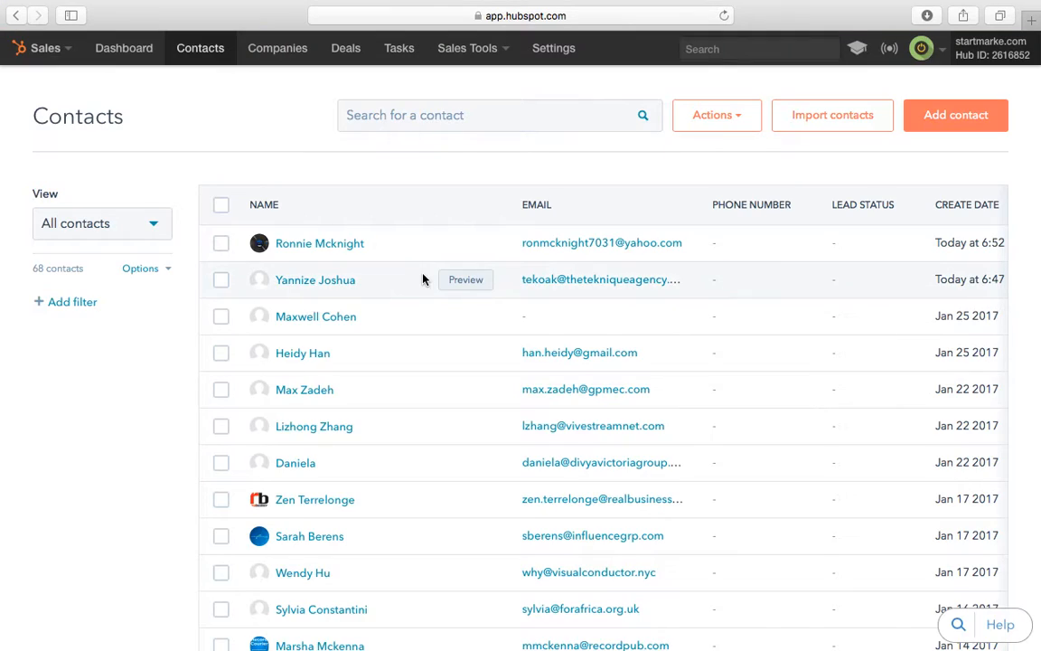
scroll(620, 407, "down", 5)
scroll(620, 406, "down", 5)
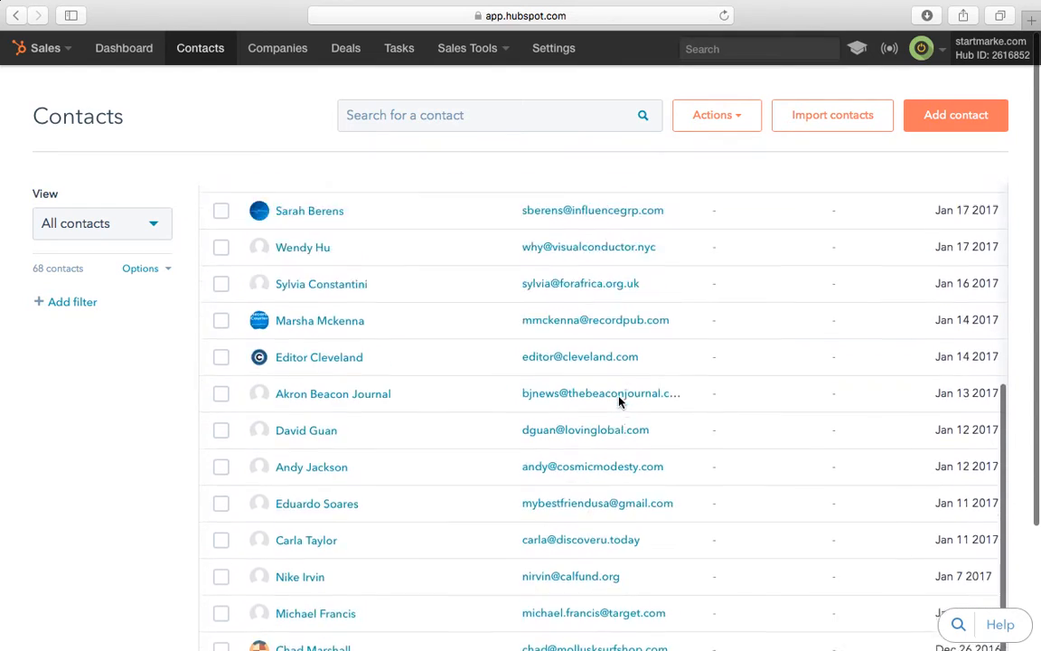
scroll(613, 496, "up", 5)
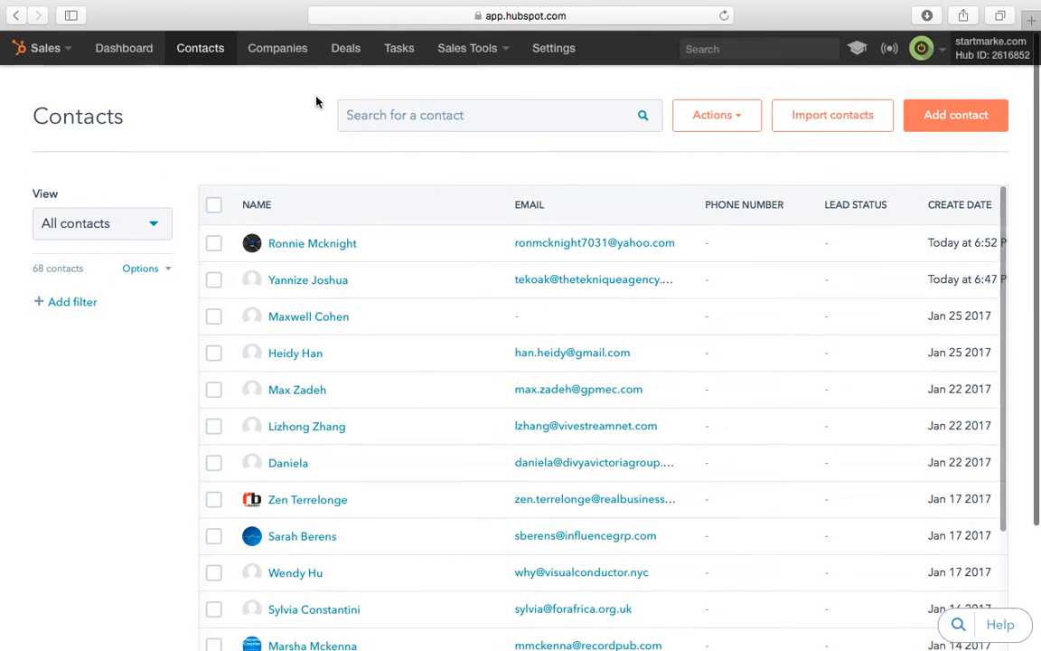
Step: Scroll through the Companies table, then go to the Tasks board
left_click(284, 43)
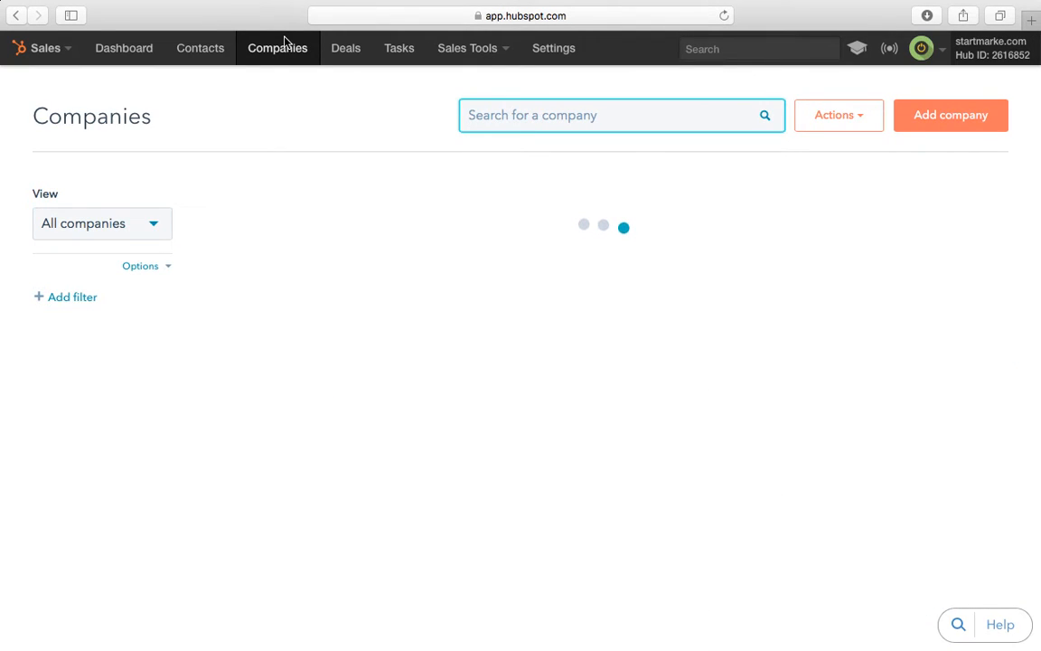
scroll(383, 378, "down", 1)
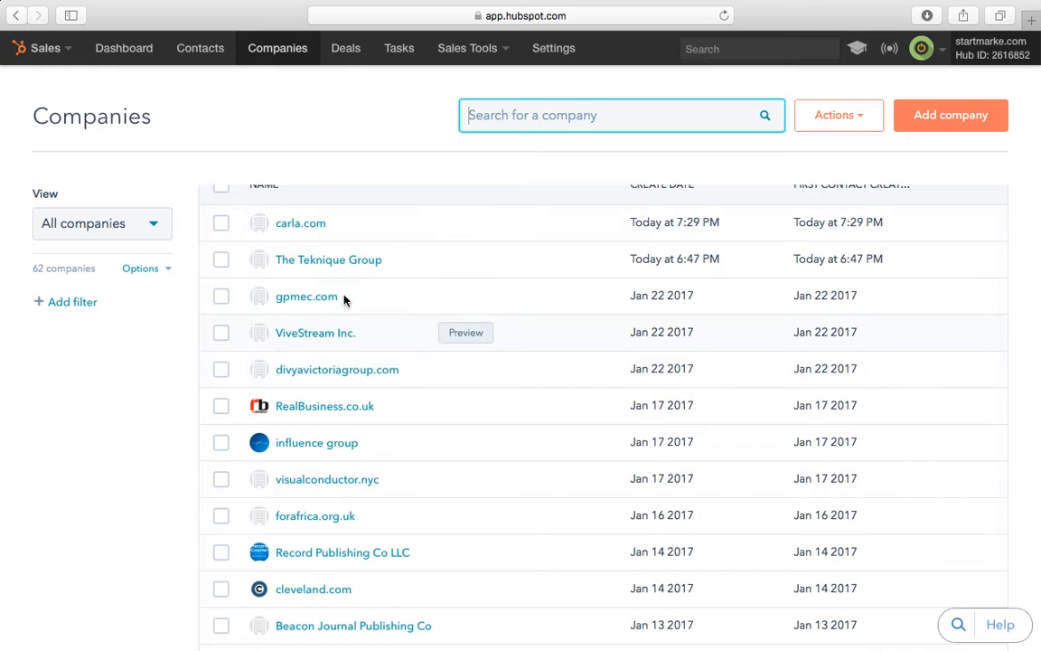
scroll(344, 298, "up", 1)
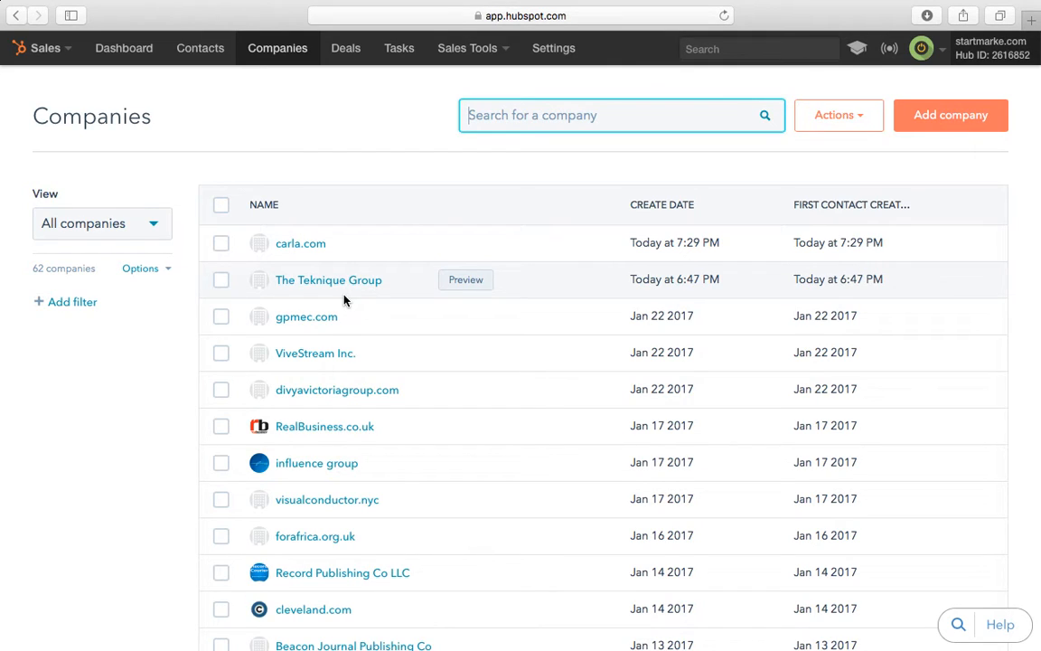
scroll(343, 300, "down", 8)
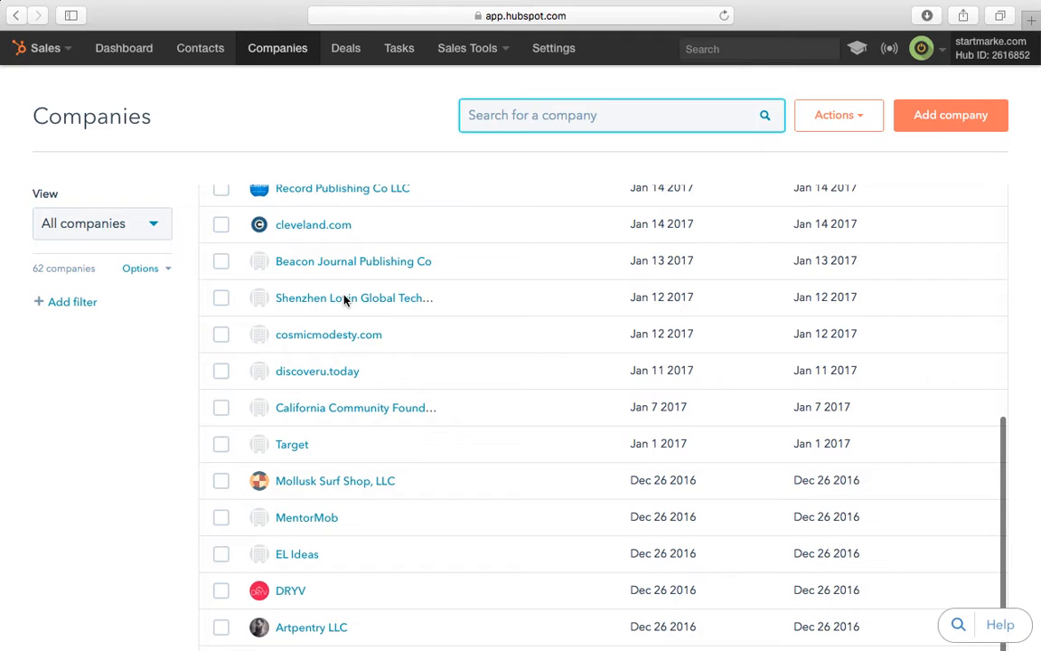
scroll(344, 300, "down", 3)
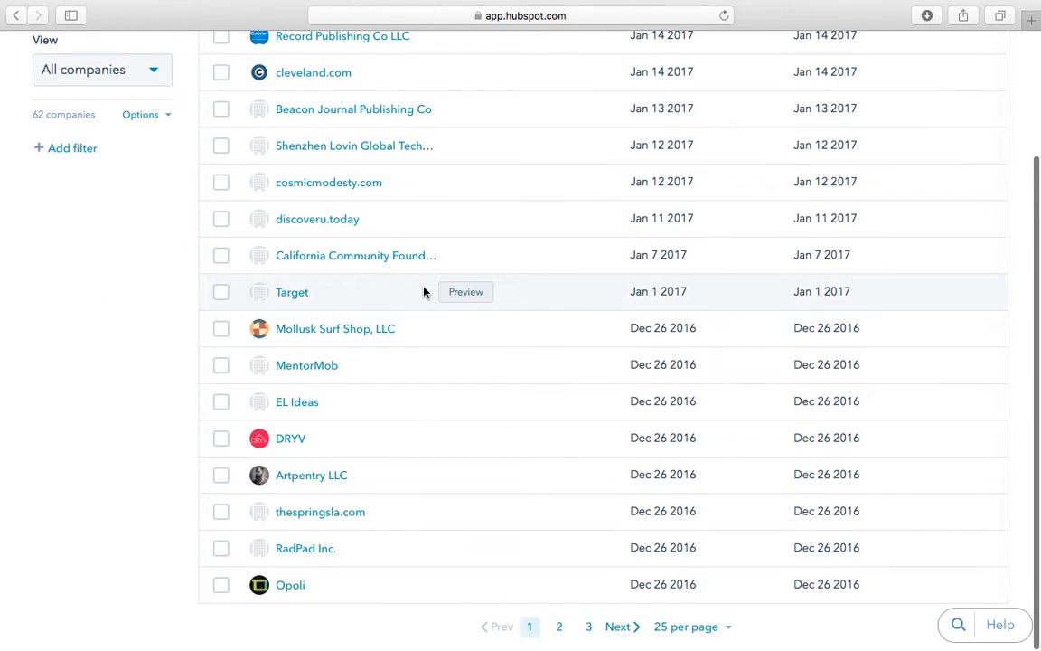
scroll(424, 291, "up", 10)
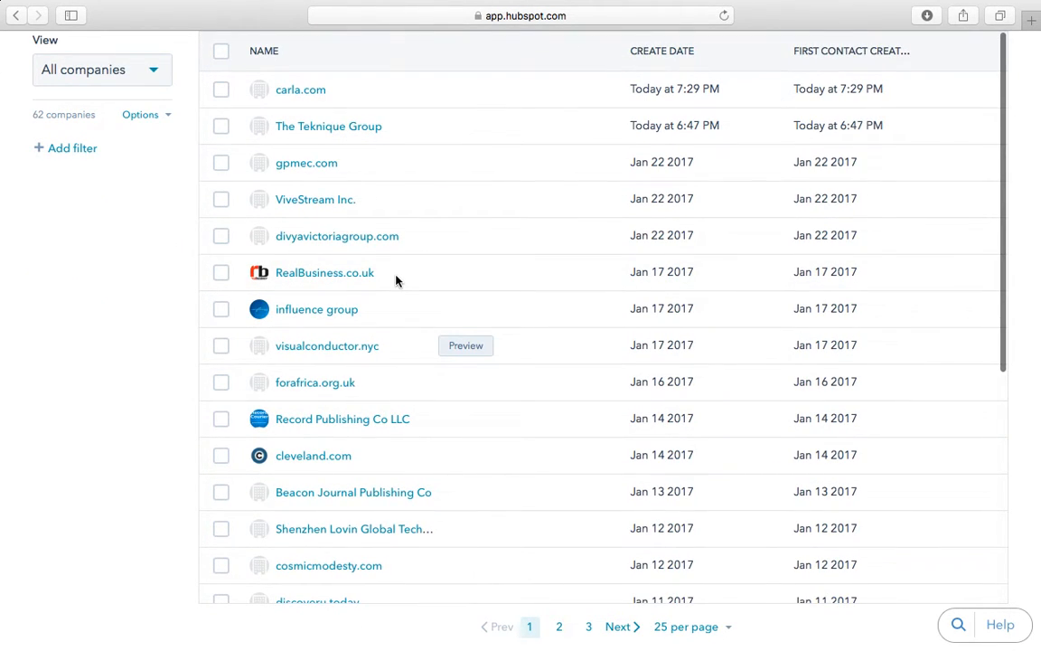
scroll(643, 298, "down", 5)
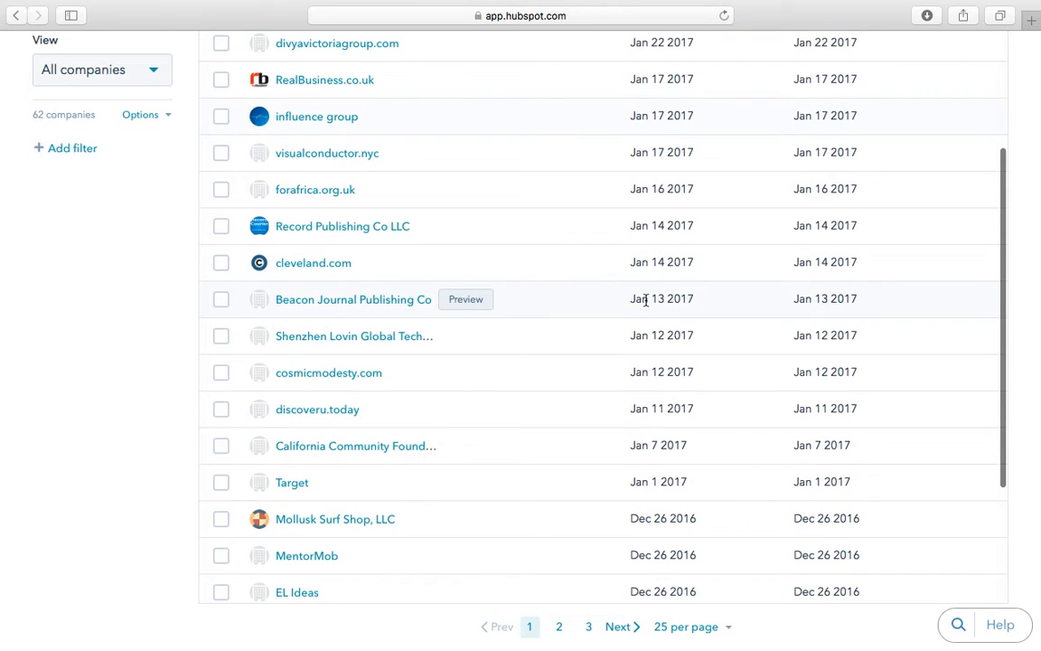
scroll(645, 301, "up", 3)
left_click(397, 50)
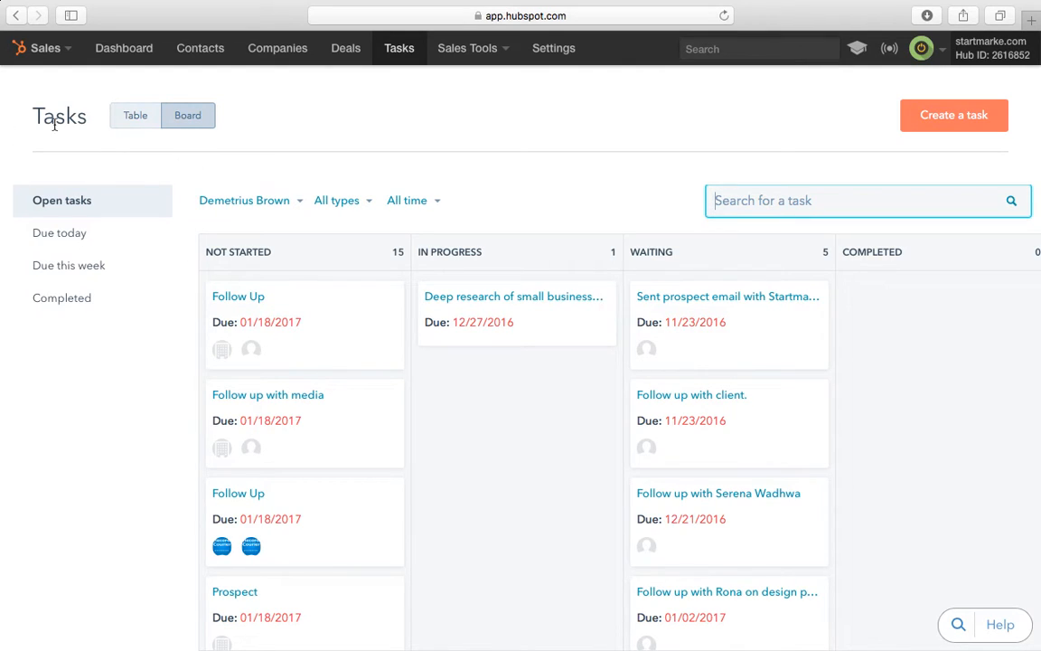
Step: View the tasks as a Table list, then switch back to Board layout
left_click(140, 124)
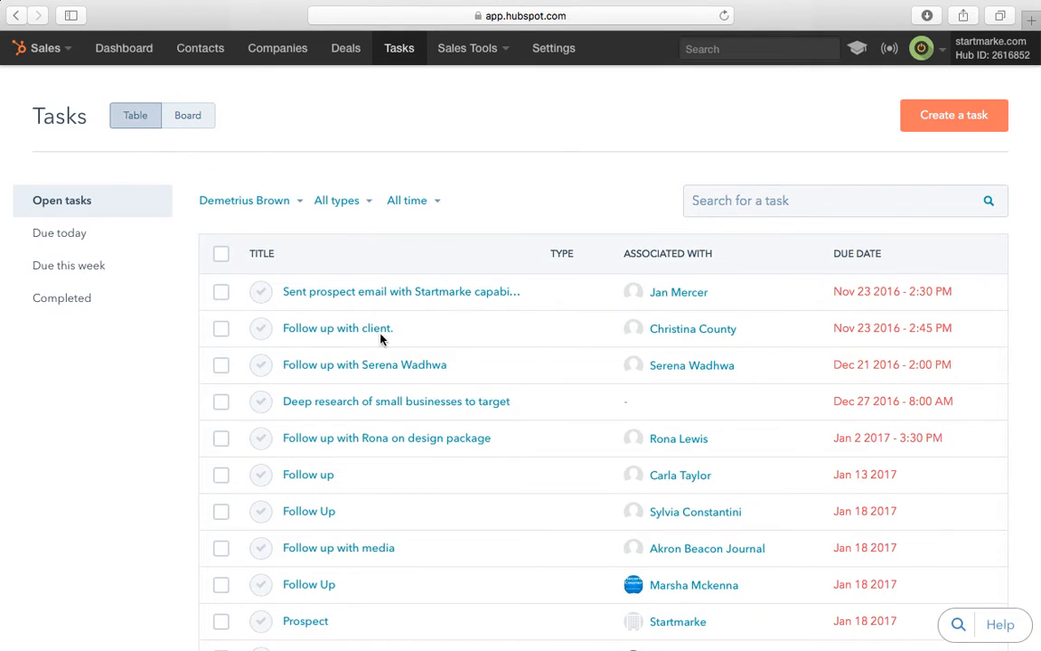
scroll(398, 358, "down", 10)
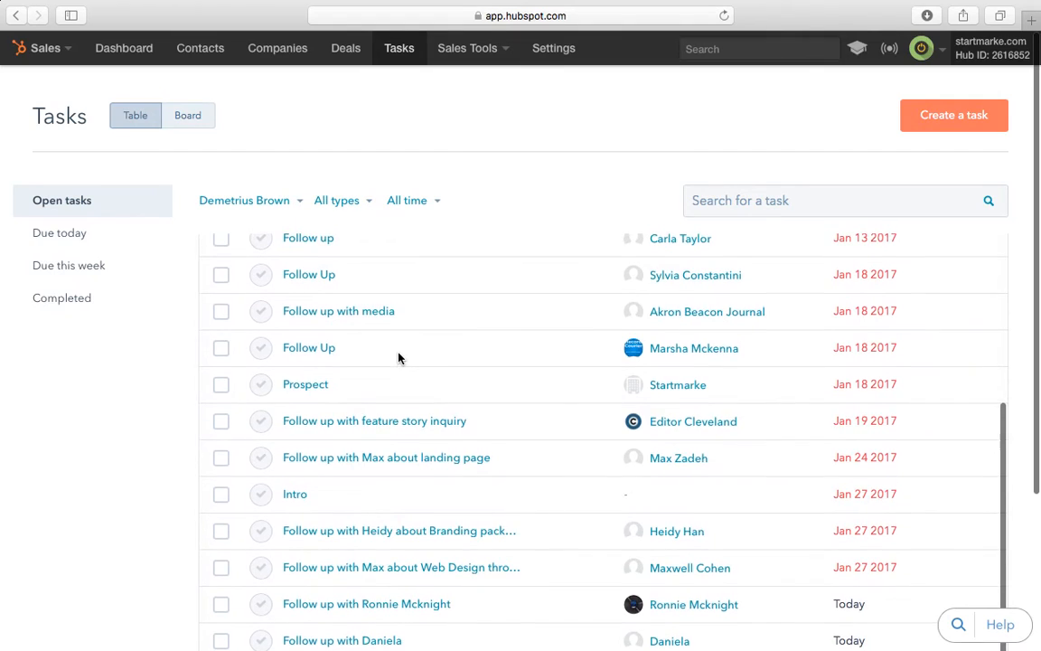
scroll(397, 358, "up", 10)
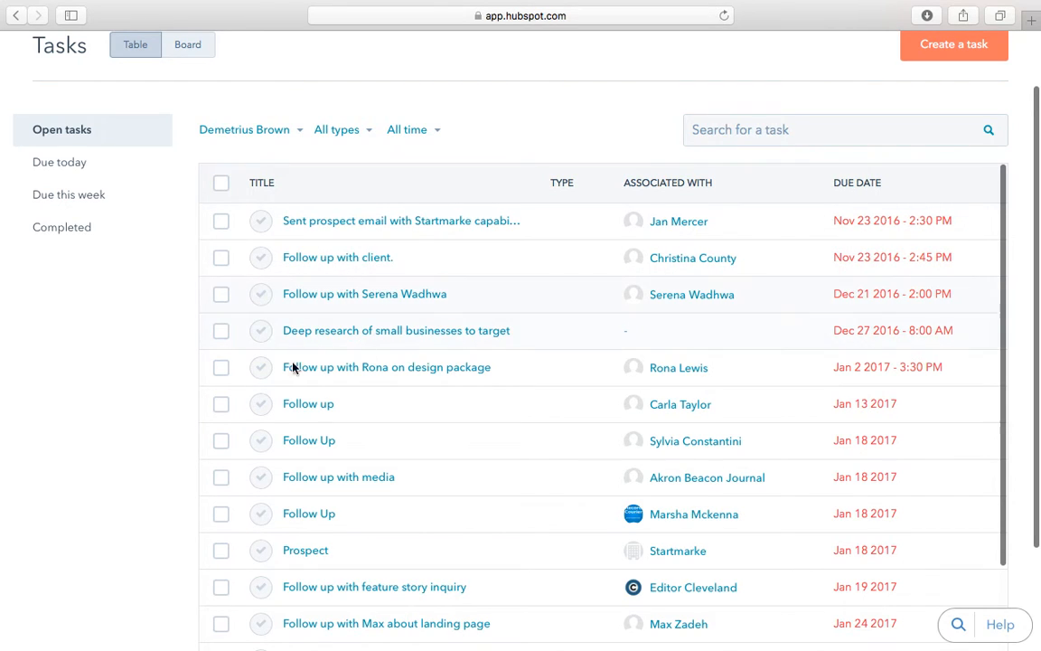
scroll(431, 252, "up", 2)
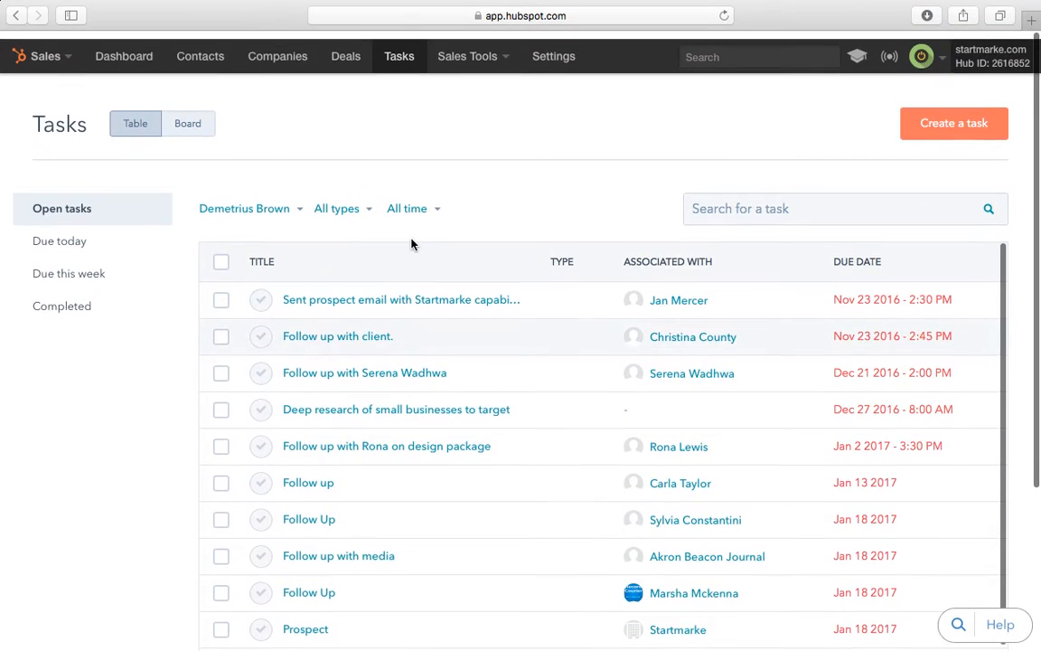
left_click(190, 118)
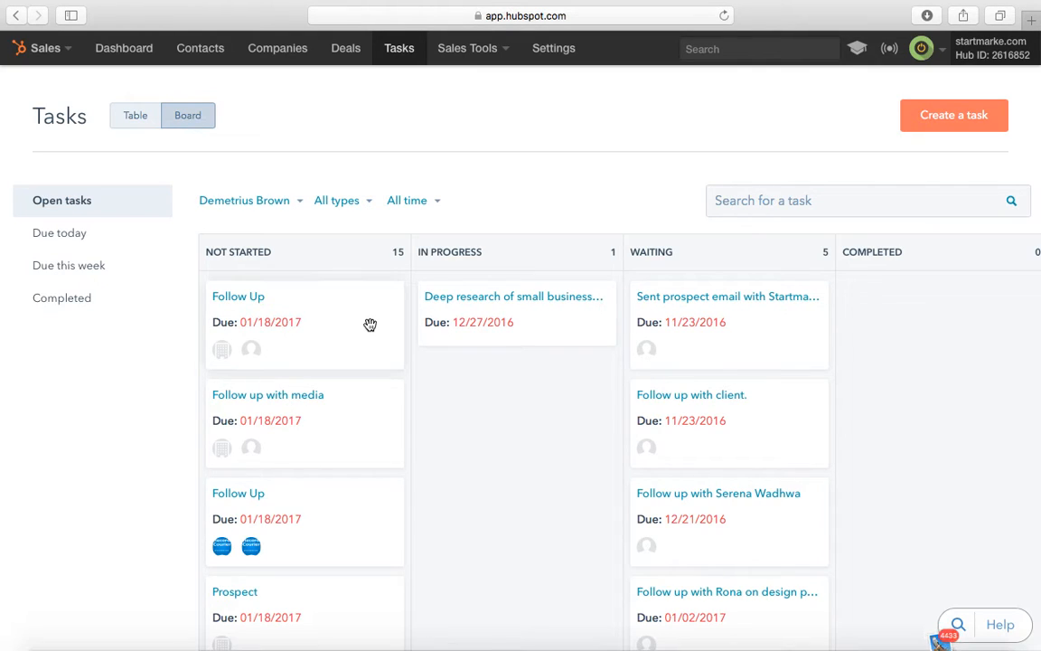
scroll(369, 325, "down", 4)
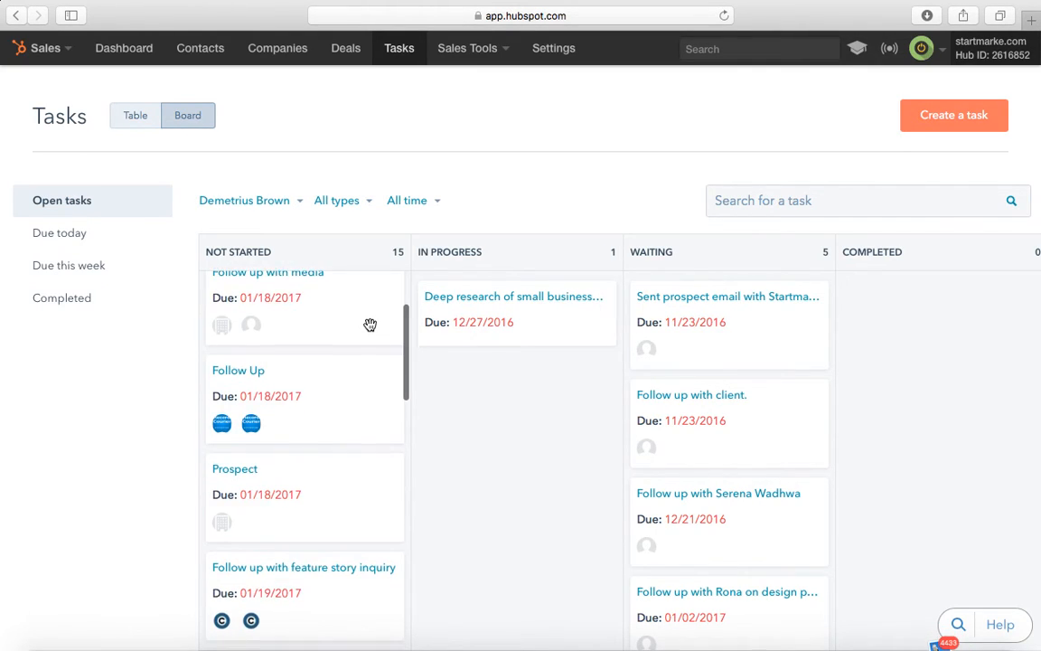
Step: Filter the tasks to those due today and scroll through them
left_click(94, 234)
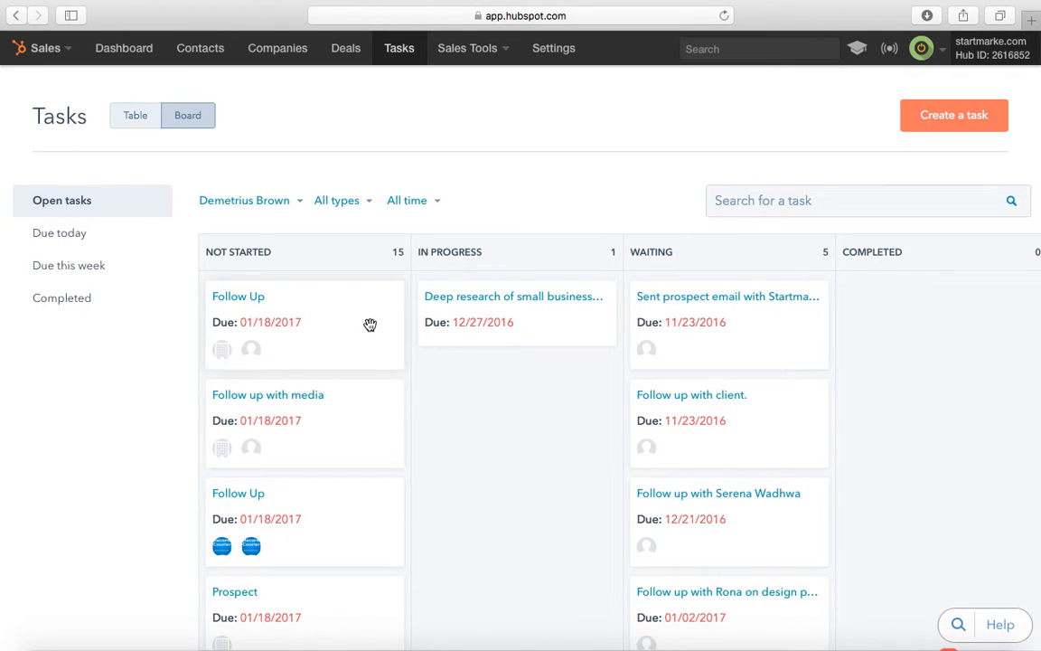
scroll(370, 324, "down", 3)
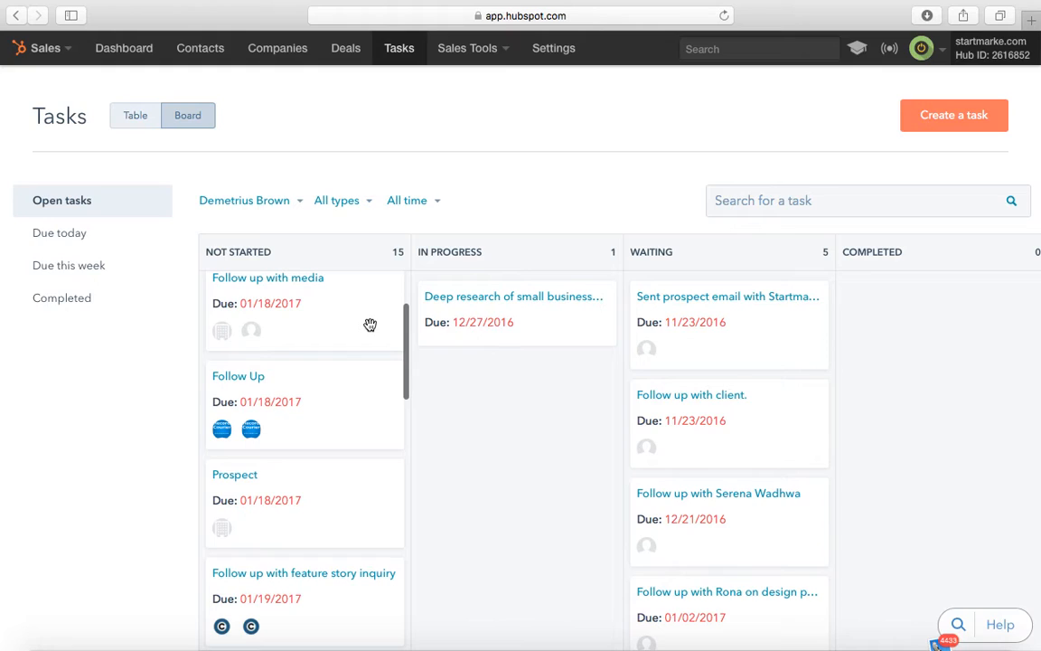
scroll(369, 325, "down", 1)
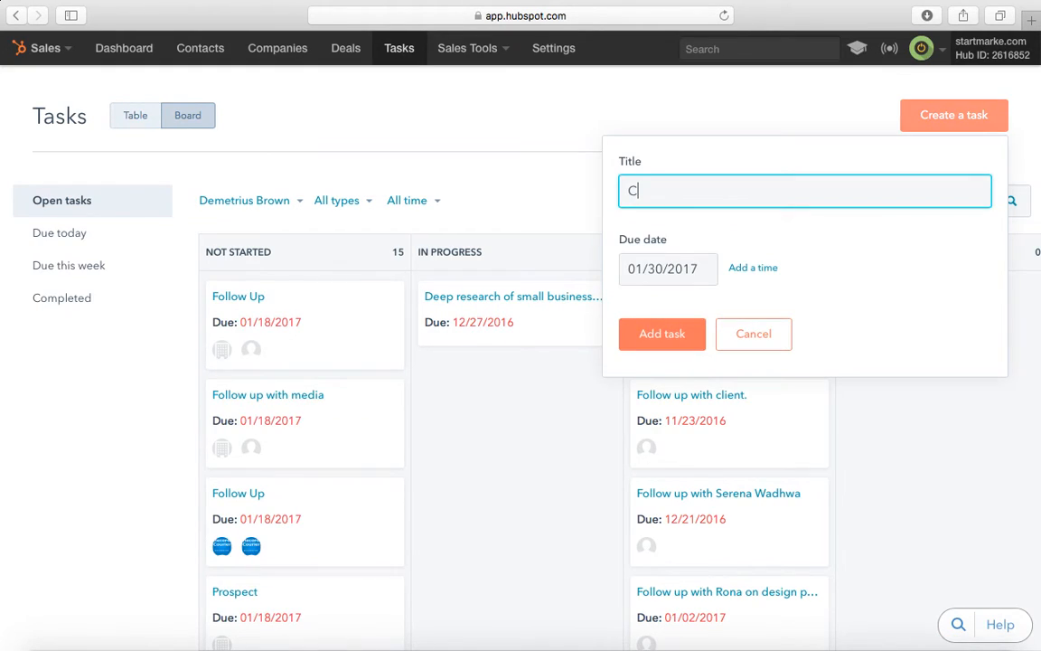
Step: Title a new task to create a marketing plan for the client, due 02/13/2017
type("reate a")
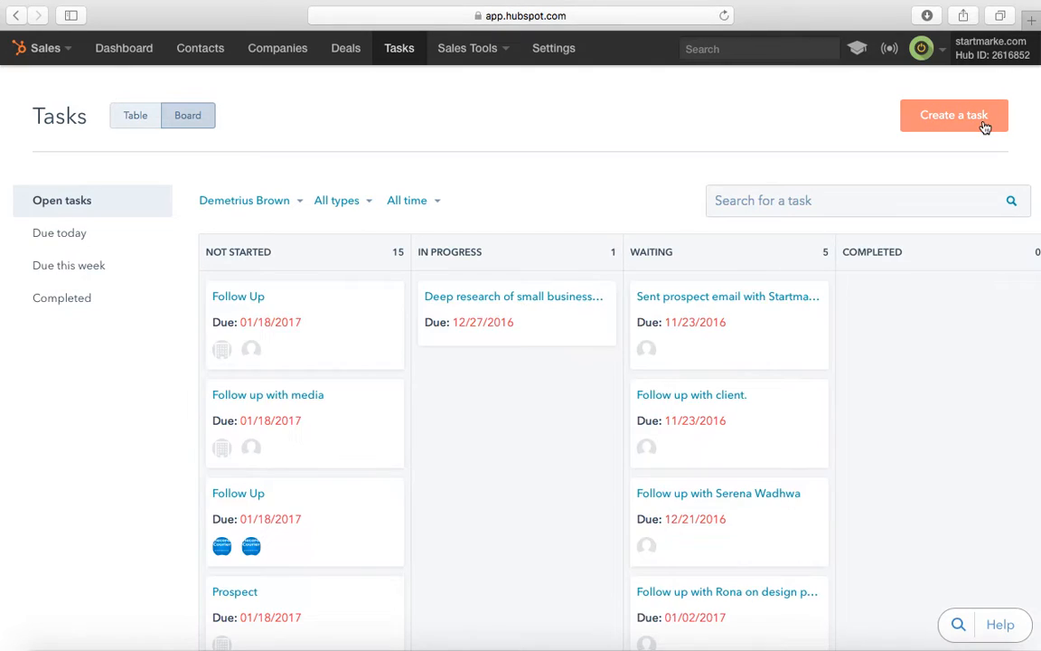
left_click(915, 126)
type("Create a ")
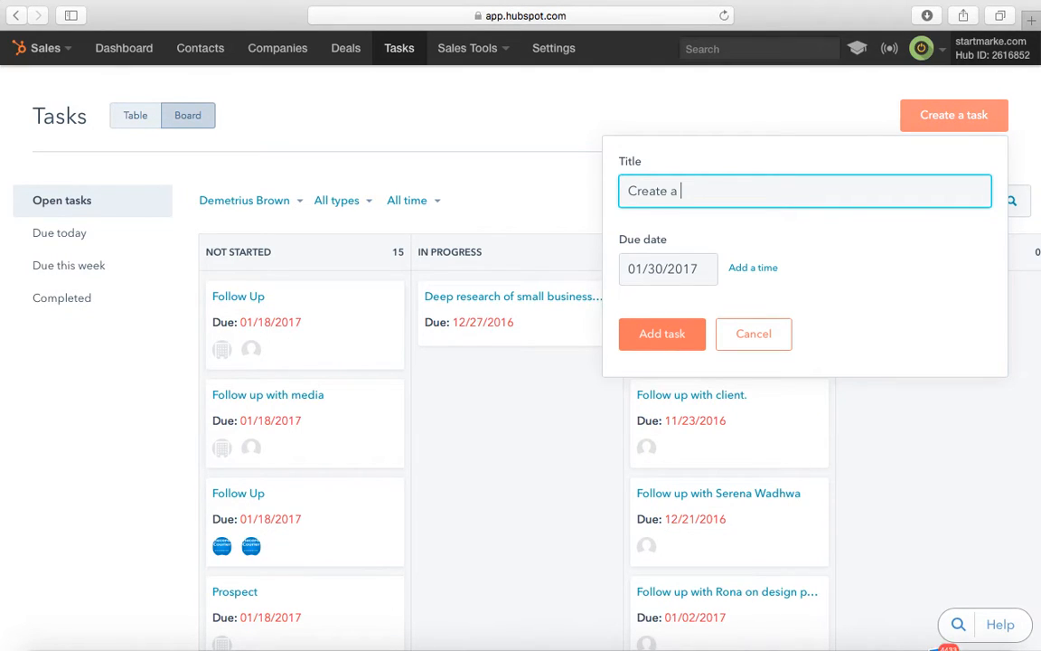
type("marketing plan for Carla.")
left_click(648, 275)
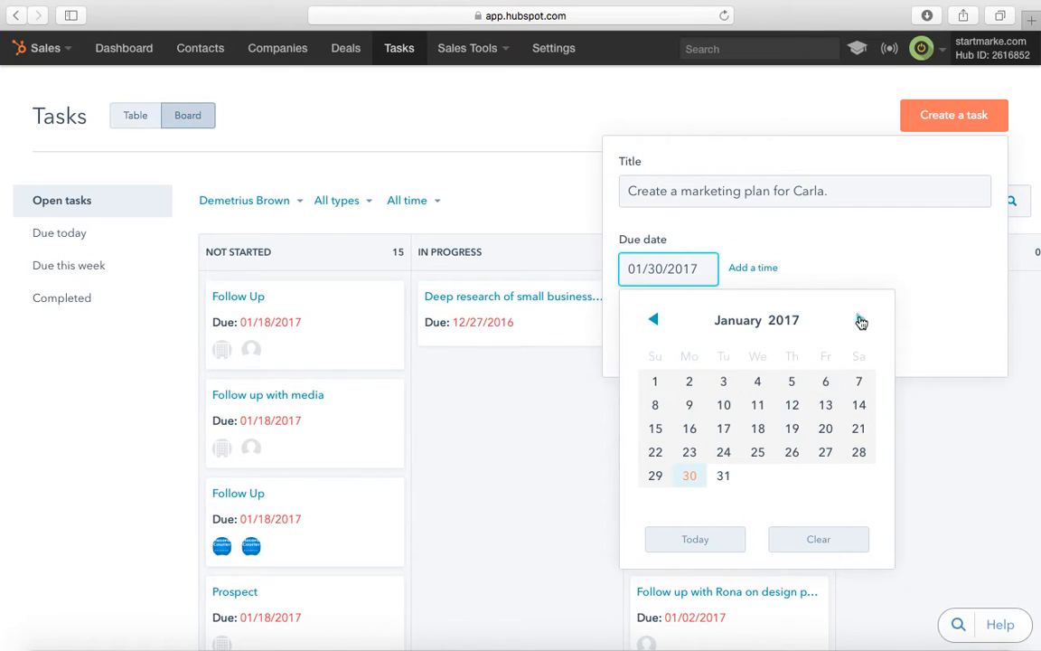
left_click(860, 320)
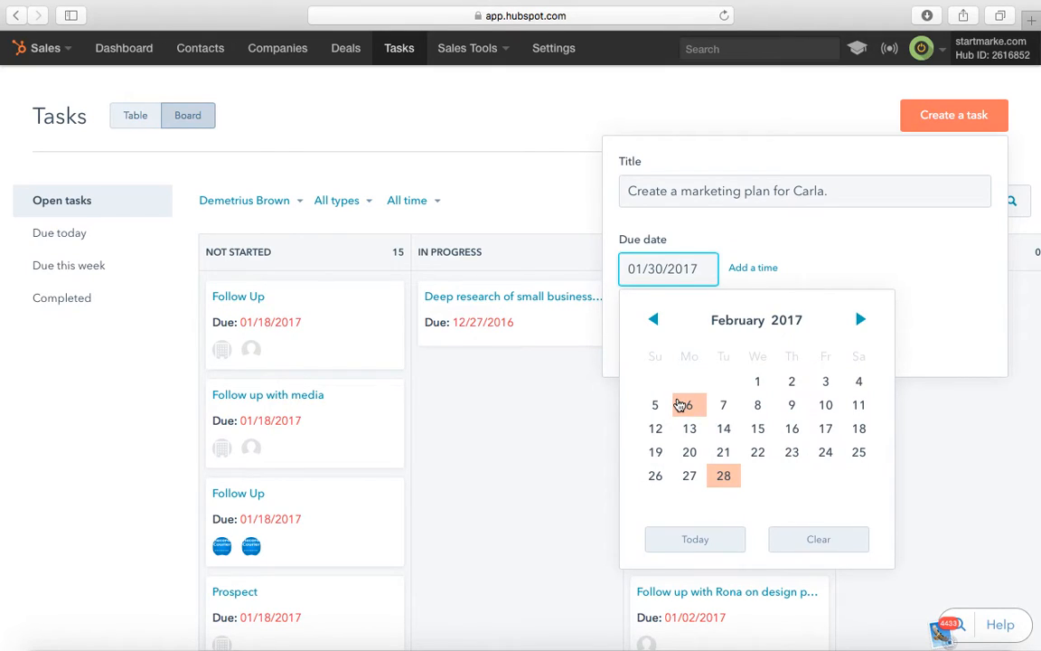
left_click(689, 428)
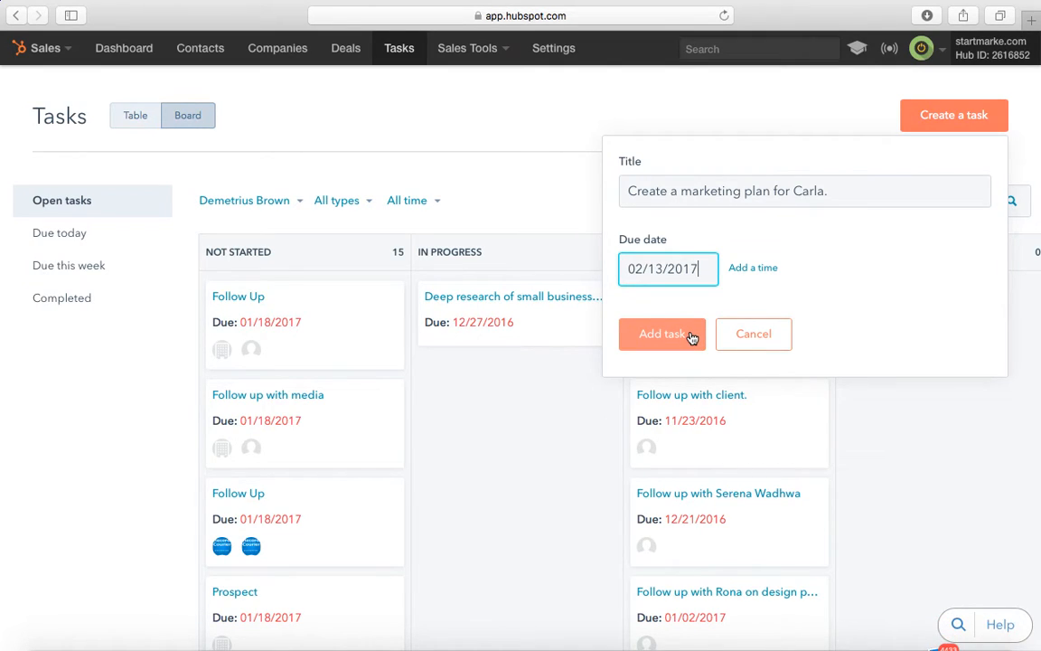
Step: Set the task's due time to 5:00 pm and add it to the board
left_click(749, 269)
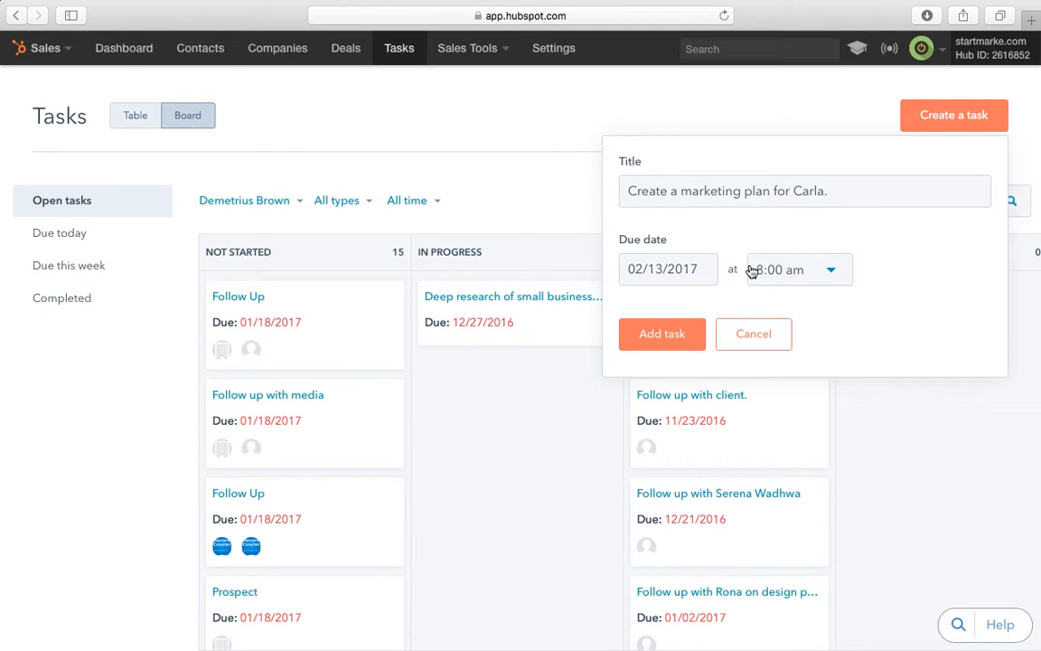
left_click(813, 273)
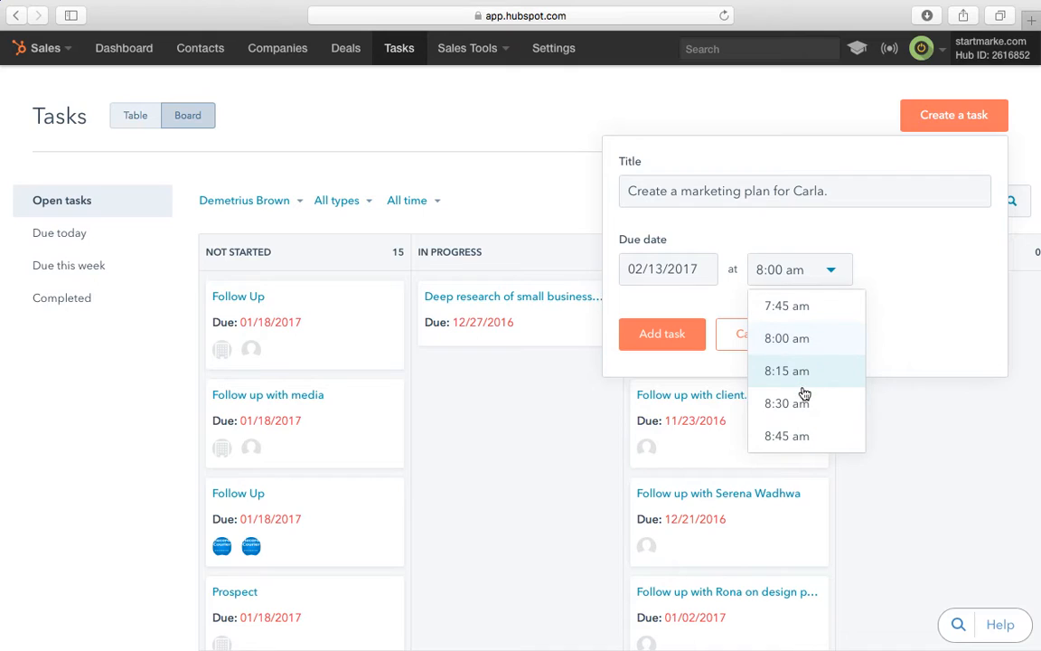
scroll(788, 343, "down", 2)
scroll(788, 343, "down", 10)
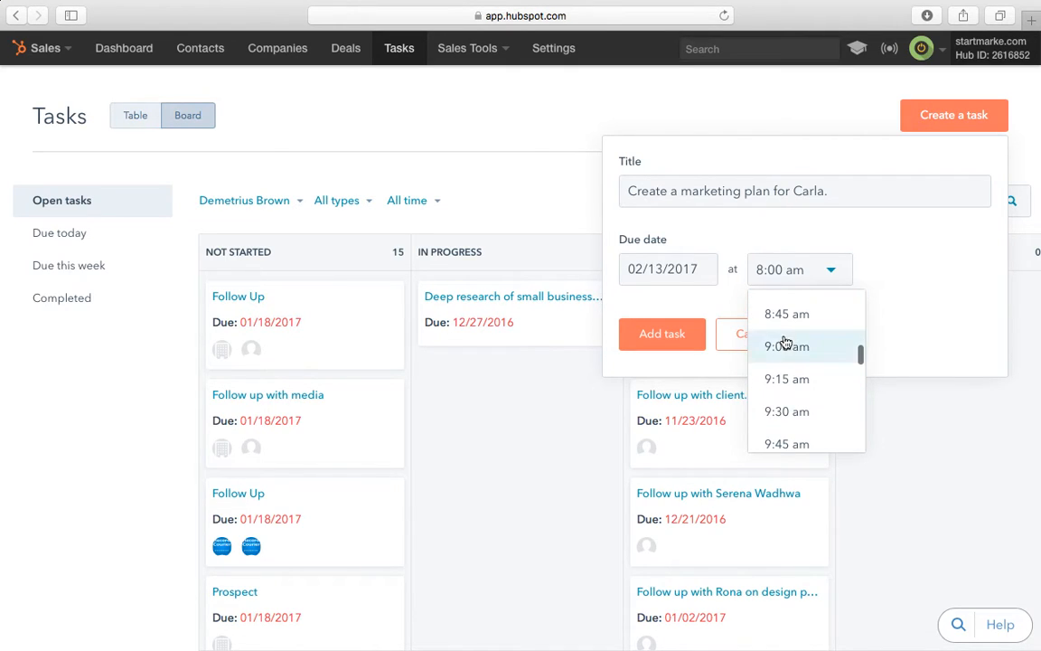
scroll(821, 389, "down", 15)
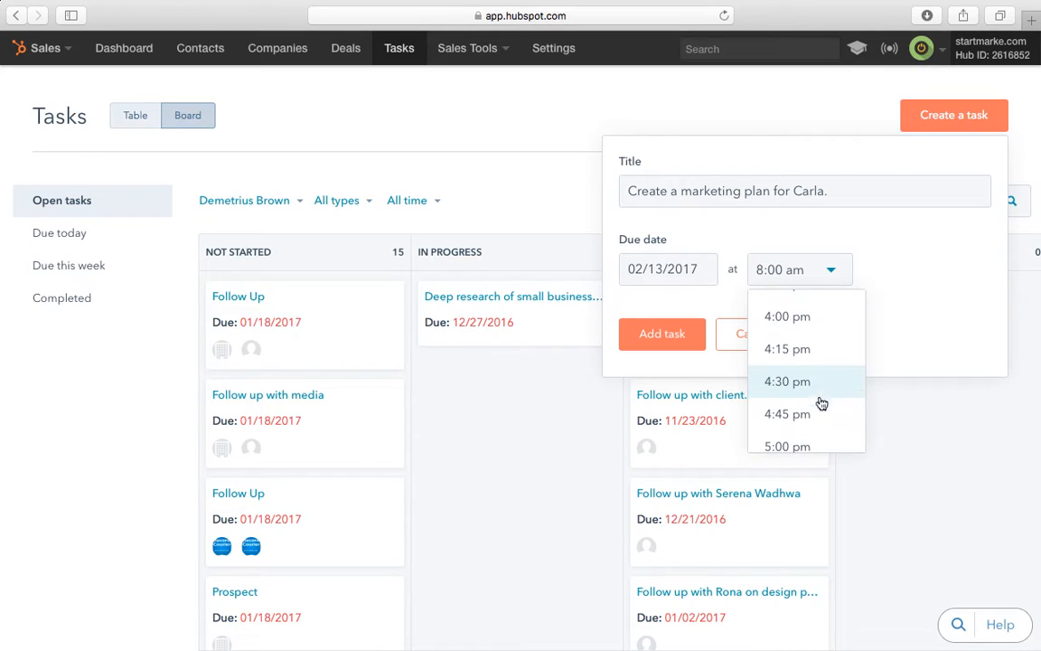
scroll(818, 402, "down", 2)
left_click(810, 377)
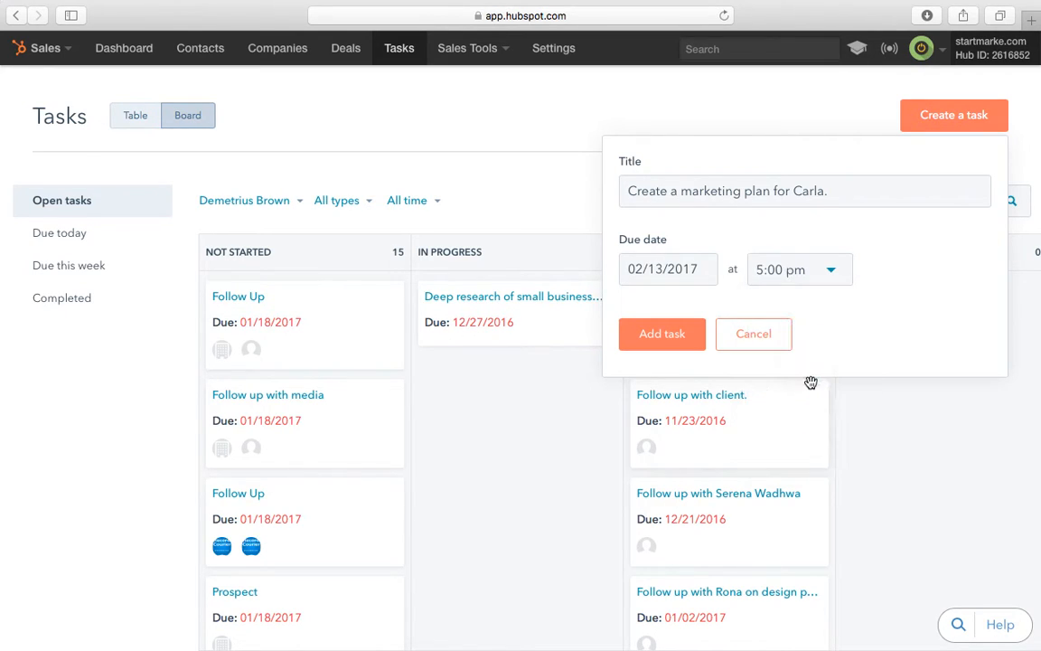
left_click(677, 336)
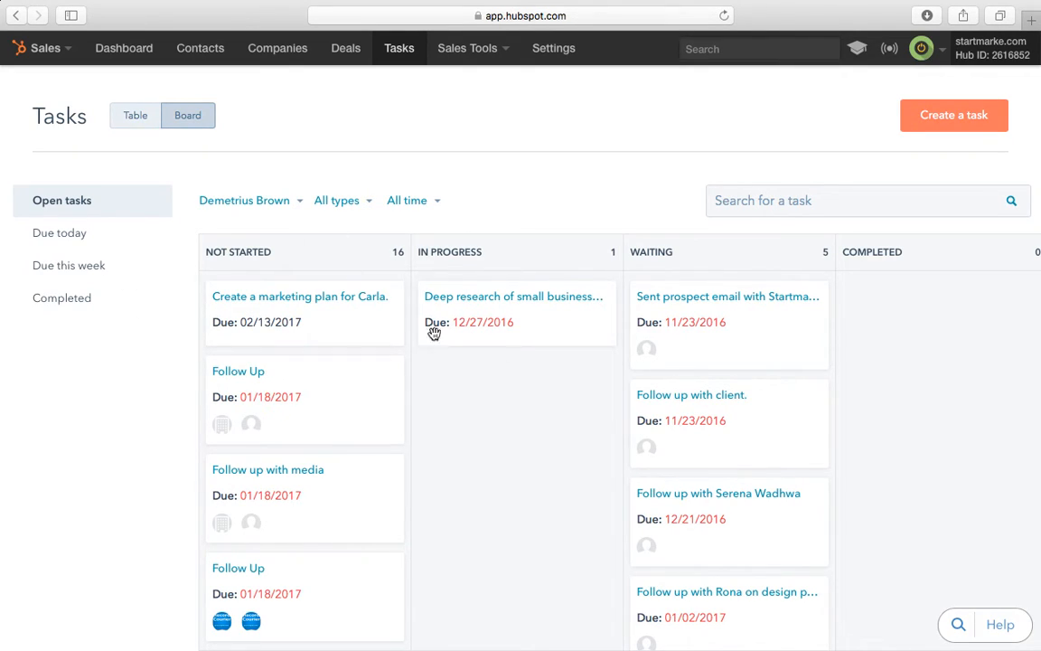
Step: Open the marketing plan task card to see its due date, reminder and notes
left_click(275, 305)
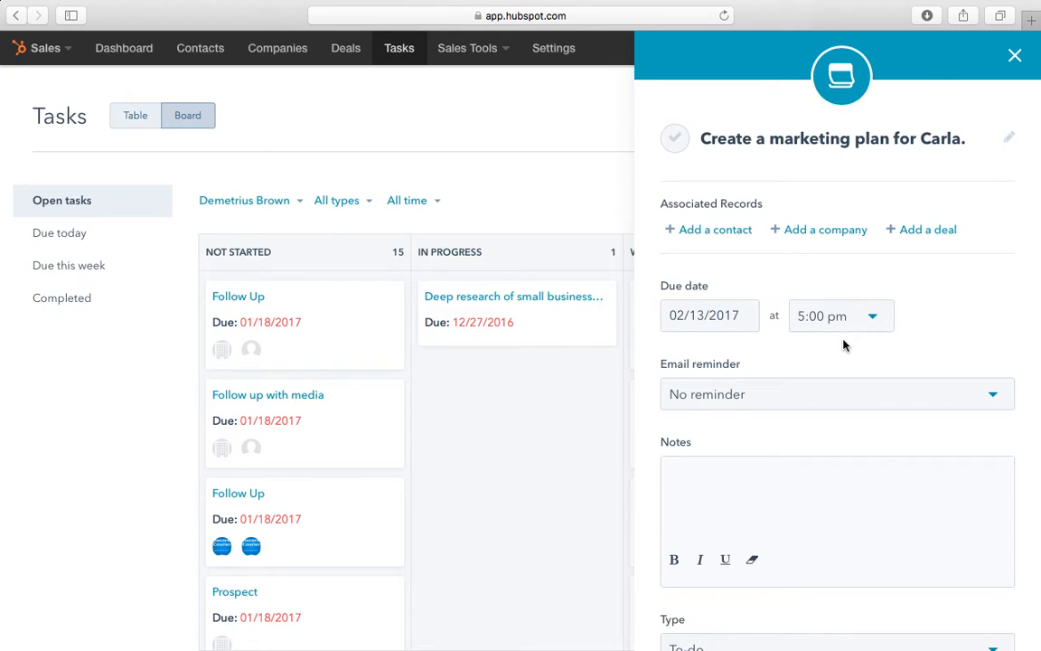
Step: Write the task note '* Client wants a custom marketing plan and strategy.'
left_click(832, 390)
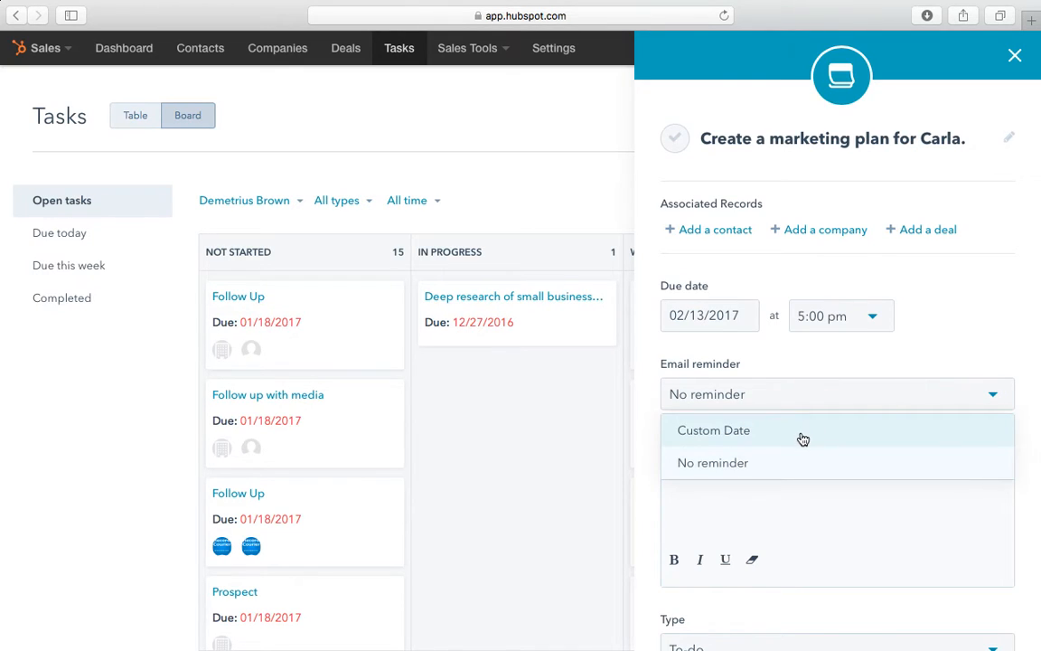
left_click(842, 496)
scroll(832, 483, "down", 1)
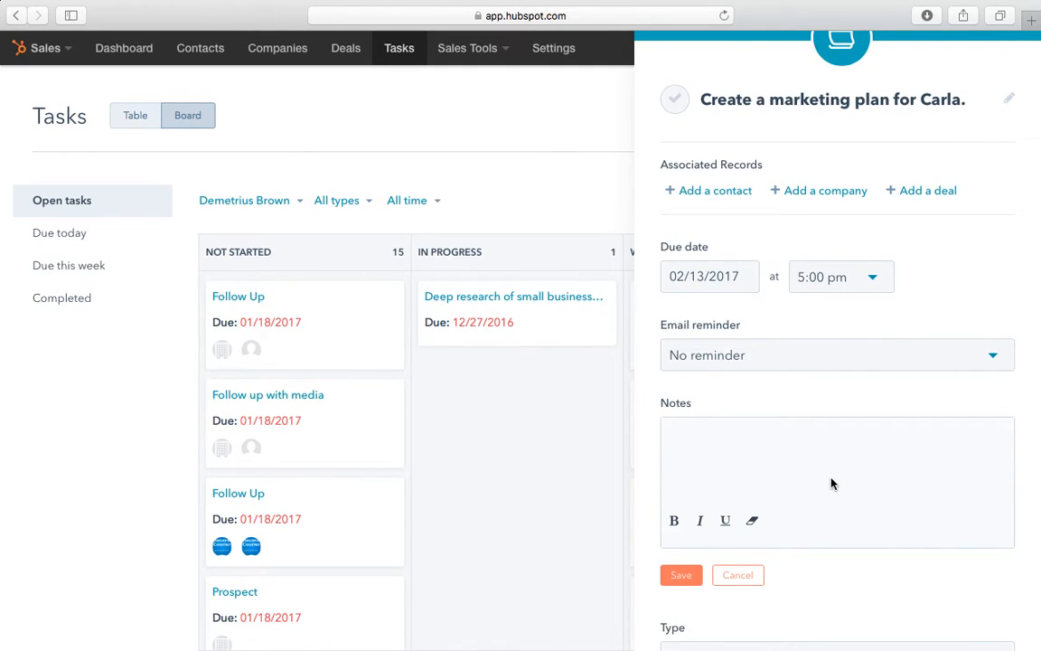
type("*")
type(" Client")
type(" eanr")
key("BackSpace")
key("BackSpace")
key("BackSpace")
key("BackSpace")
type("wa")
type("a cu")
key("BackSpace")
key("BackSpace")
type("custom marketing ")
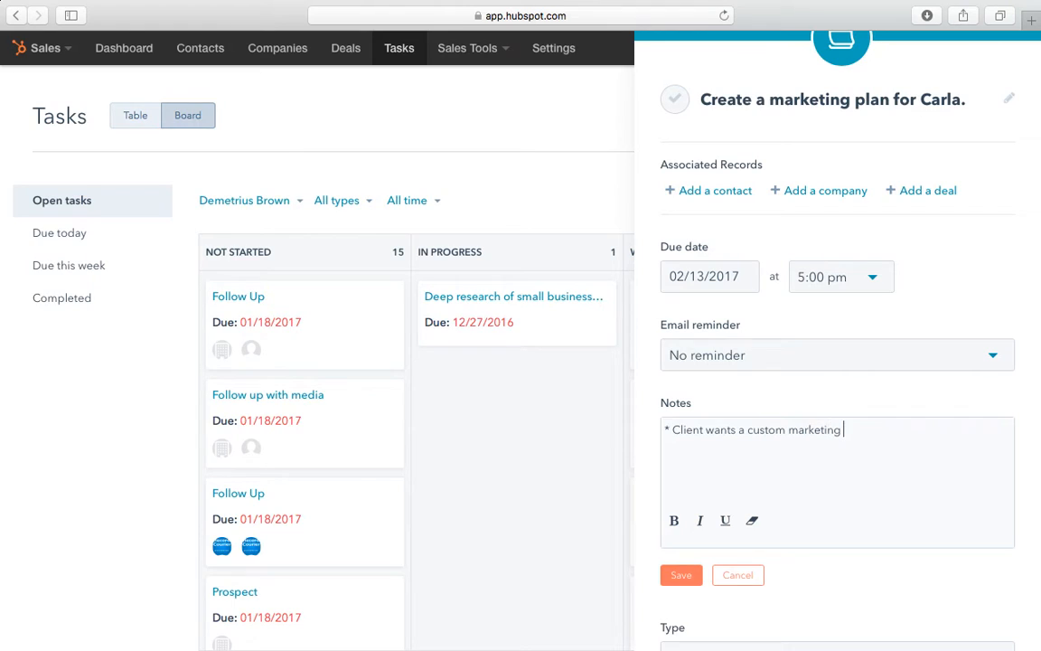
type("plan and strate")
type("gy")
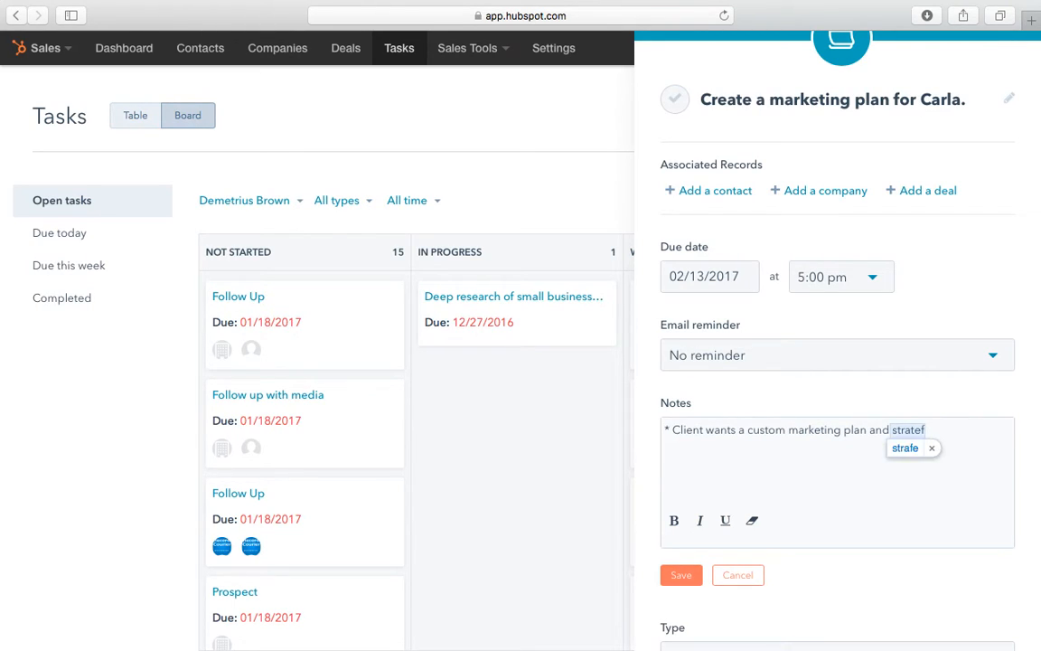
type(".")
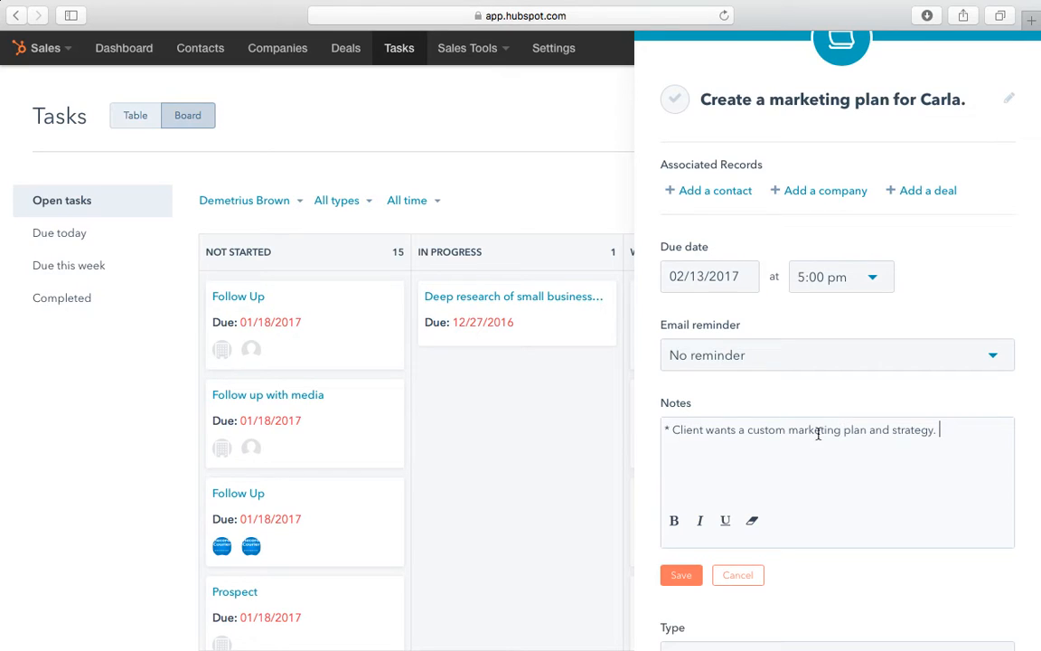
scroll(709, 542, "down", 2)
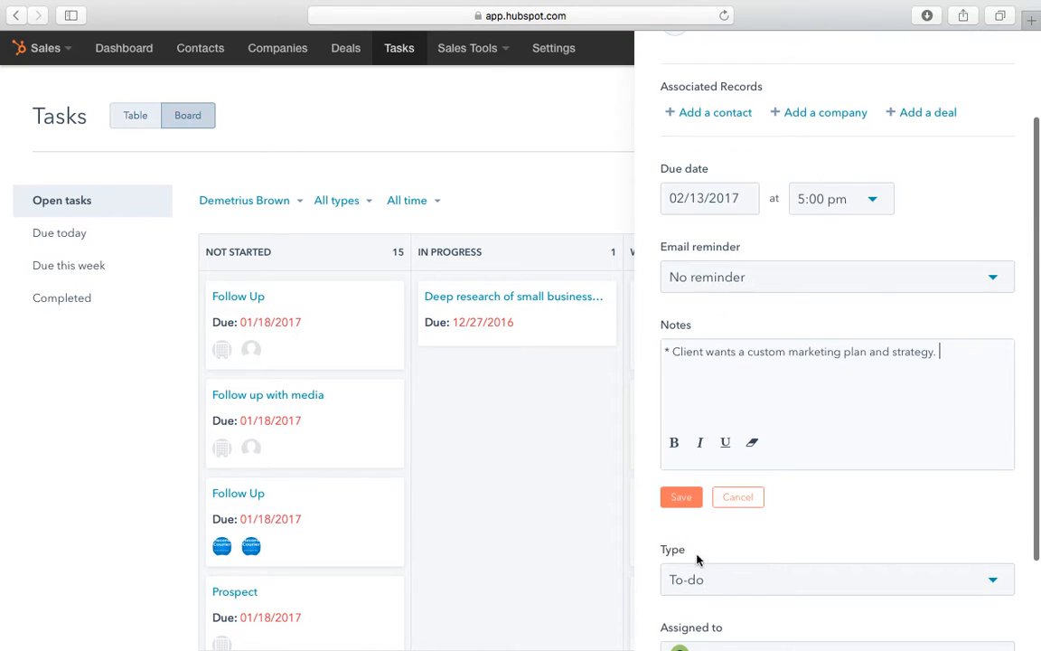
Step: Save the note, try the formatting buttons on its line, and leave it bold
left_click(687, 509)
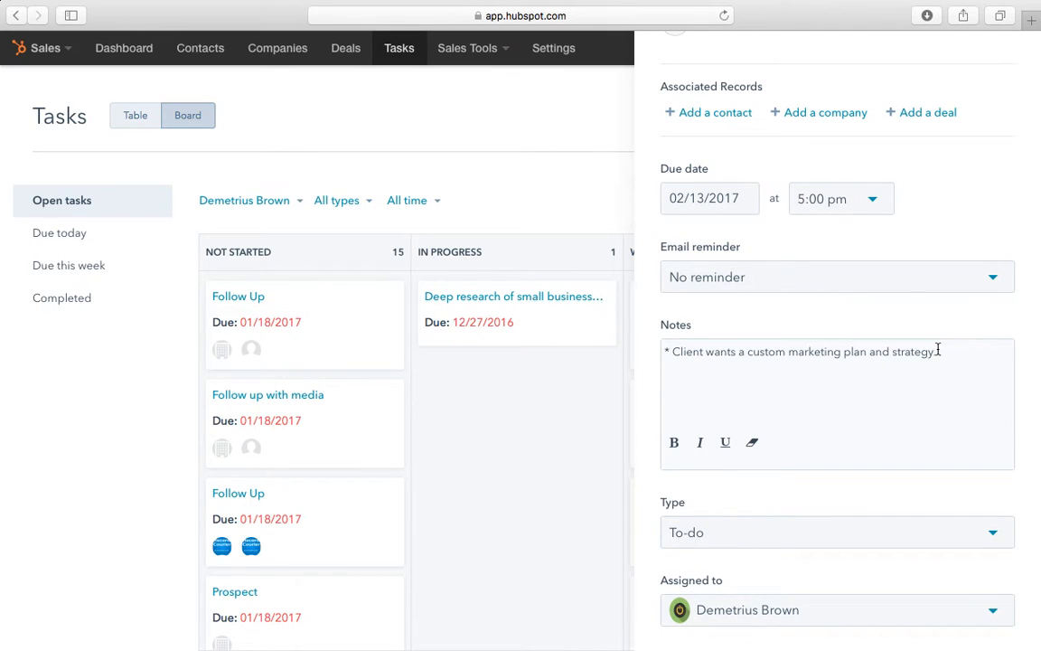
left_click_drag(940, 351, 643, 346)
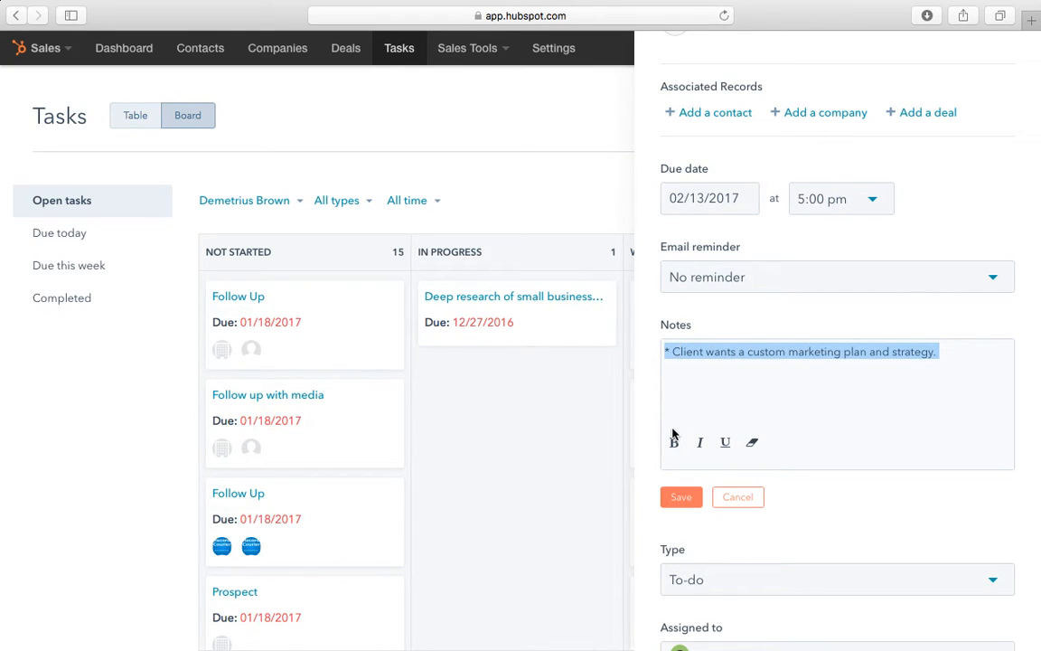
left_click(673, 442)
left_click(698, 445)
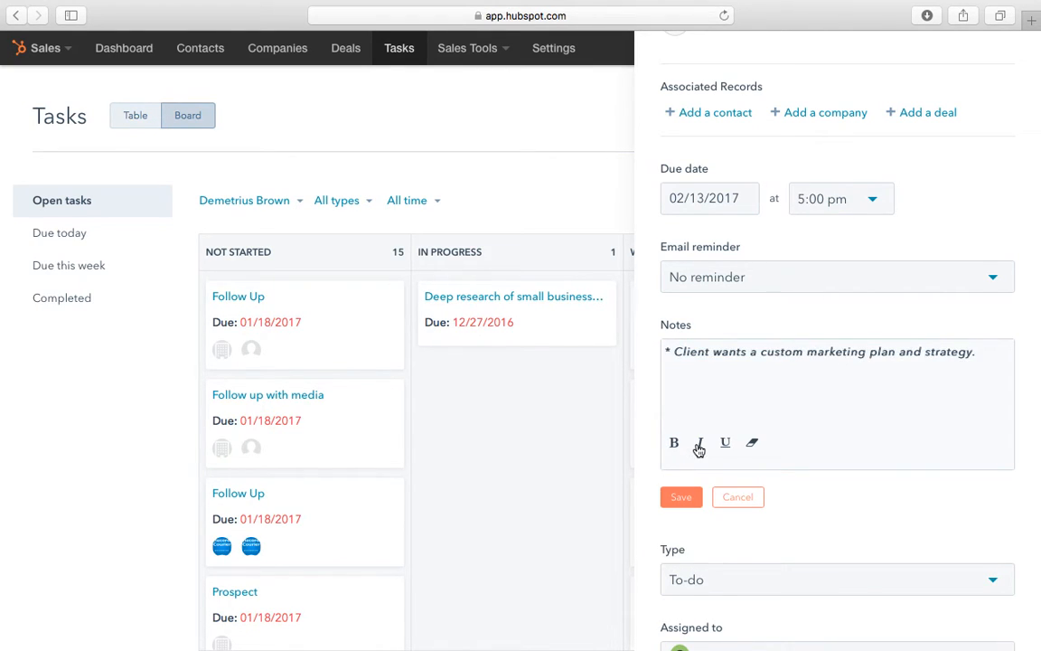
left_click(723, 444)
left_click(753, 444)
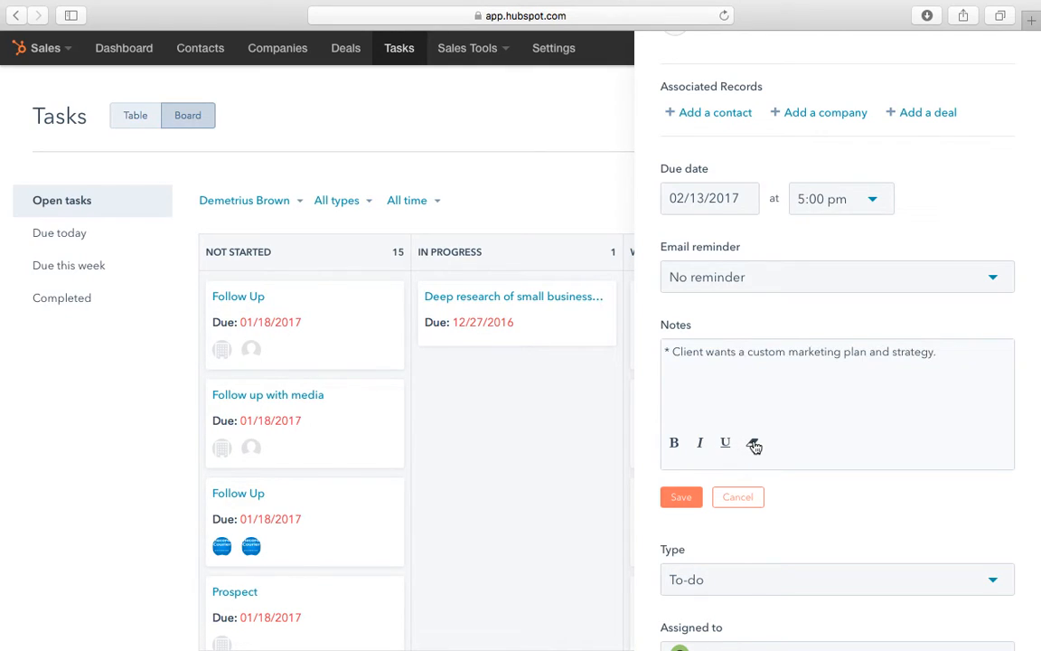
triple_click(927, 360)
left_click(950, 353)
left_click_drag(951, 354, 735, 337)
left_click(674, 443)
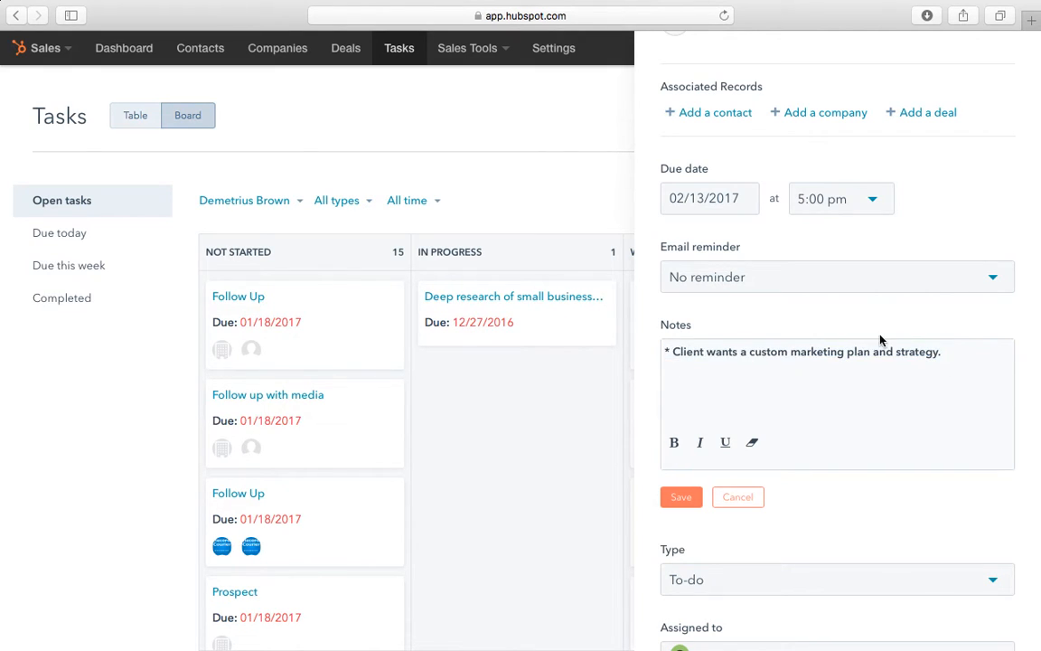
Step: Add an unbolded second line 'Step two - Send Invoice to client.' and save the notes
left_click(953, 353)
key("Return")
type("Step two - Send Inovi")
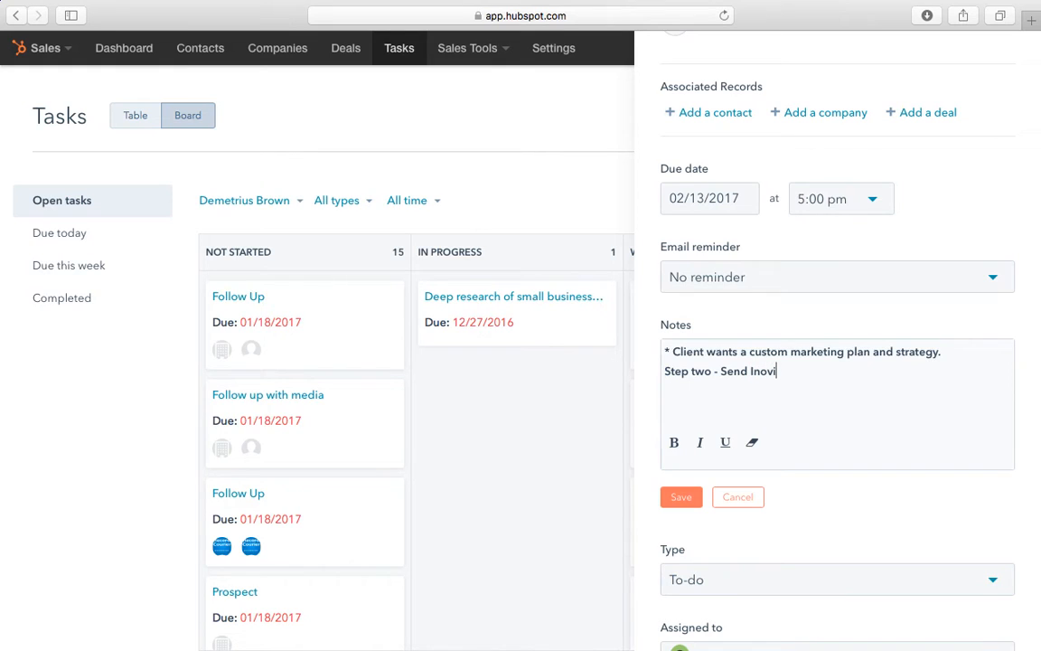
type("ce")
key("BackSpace")
key("BackSpace")
key("BackSpace")
key("BackSpace")
key("BackSpace")
key("BackSpace")
type("voice to client.")
left_click_drag(841, 371, 661, 372)
left_click(674, 442)
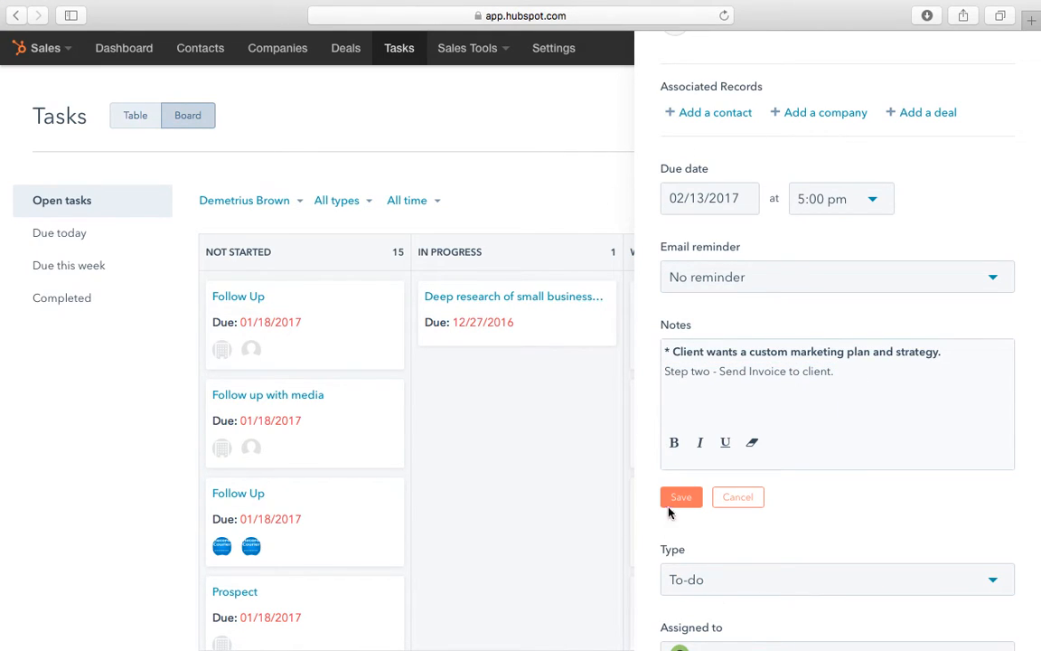
left_click(680, 495)
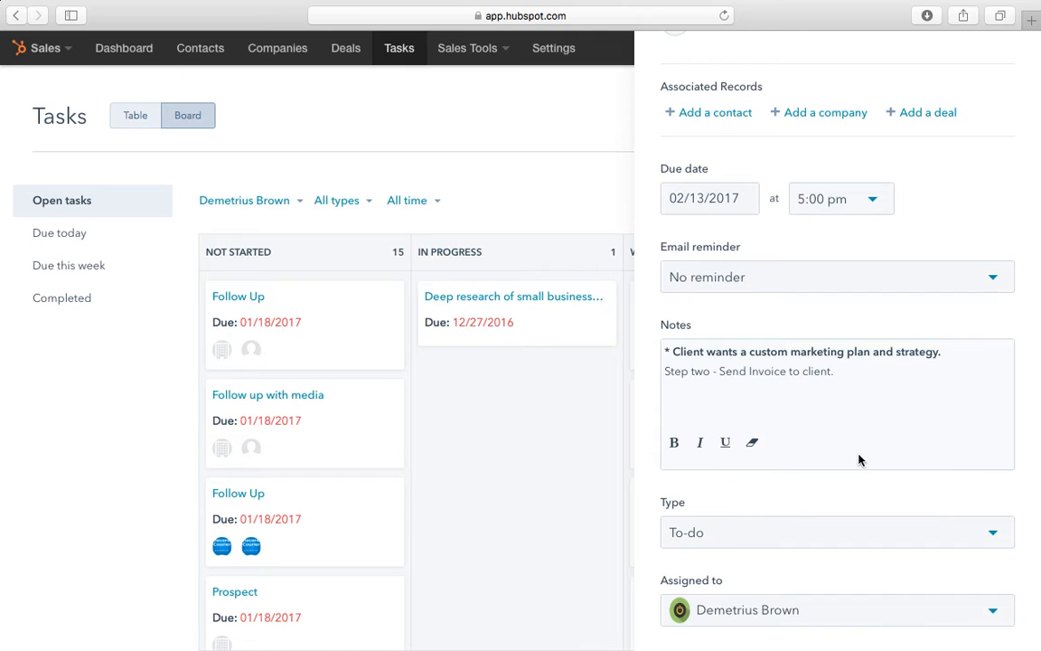
Step: Change the task type from To-do to Email
scroll(860, 458, "down", 2)
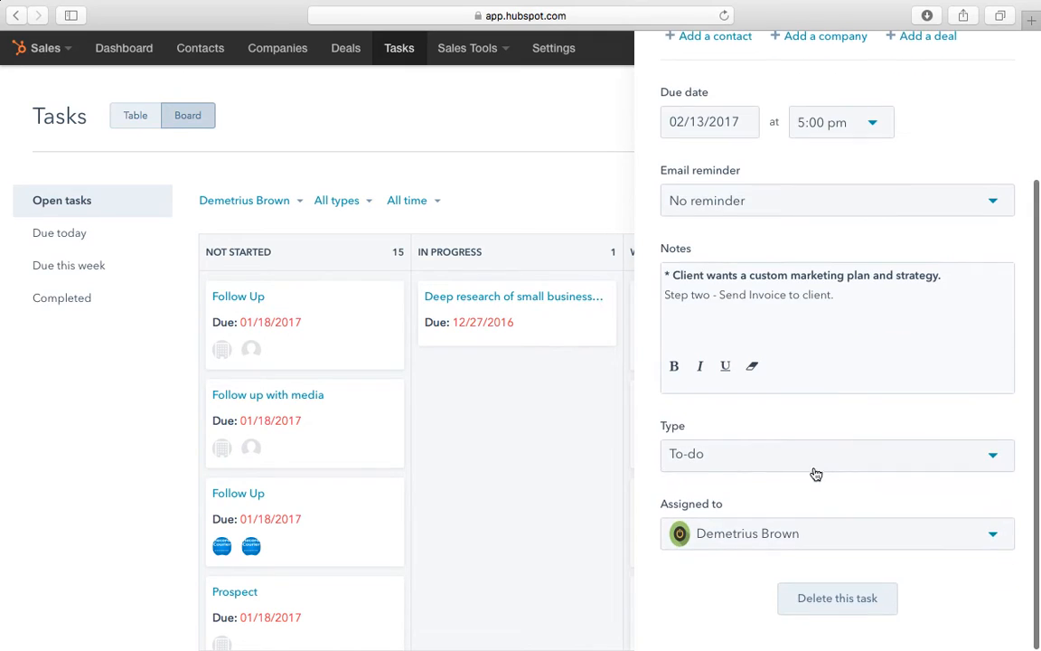
left_click(697, 455)
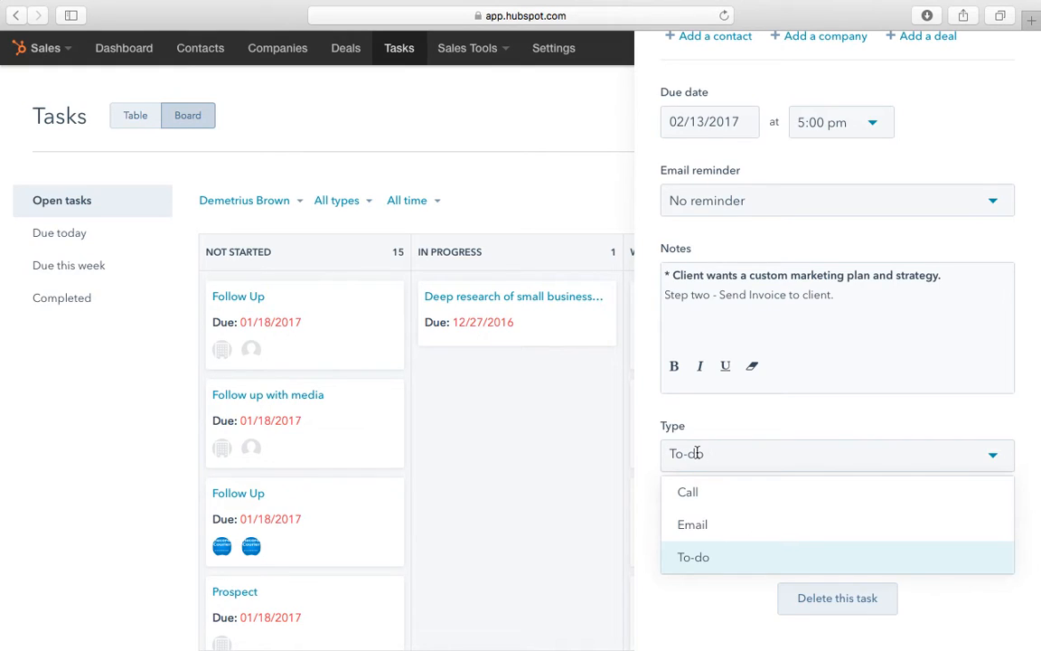
left_click(699, 535)
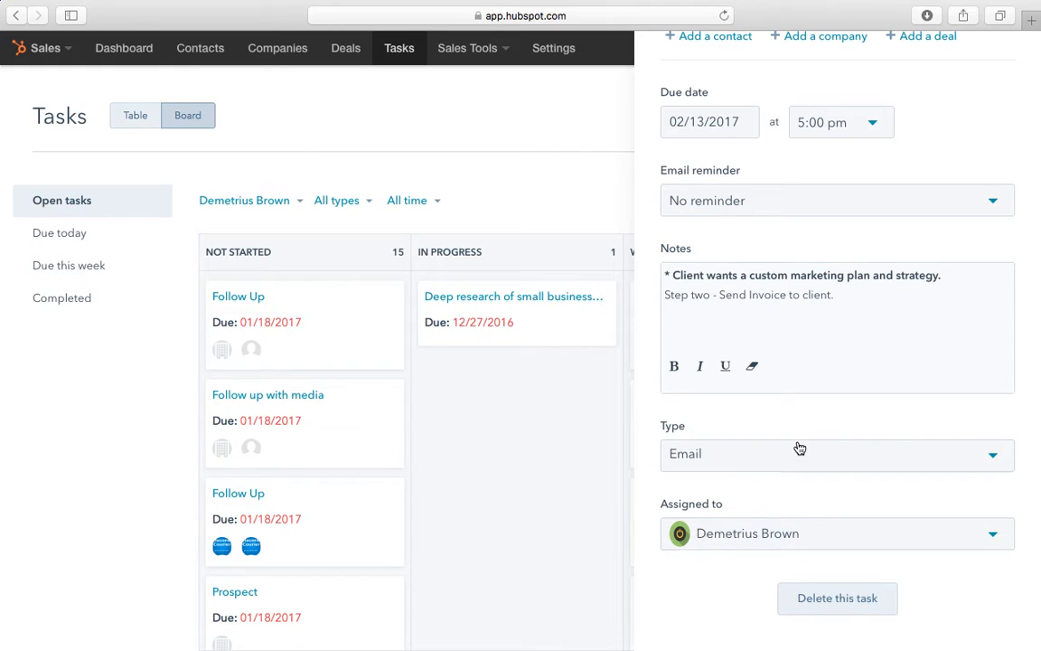
left_click(786, 542)
left_click(743, 567)
Step: Confirm Email as the task type and keep the current assignee
left_click(712, 452)
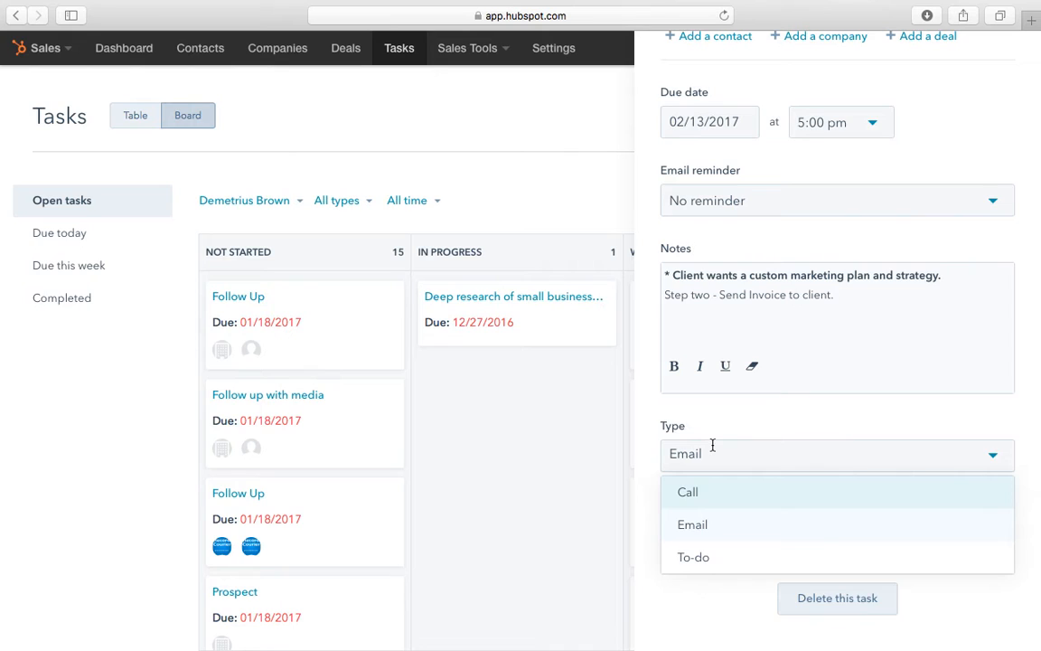
left_click(711, 525)
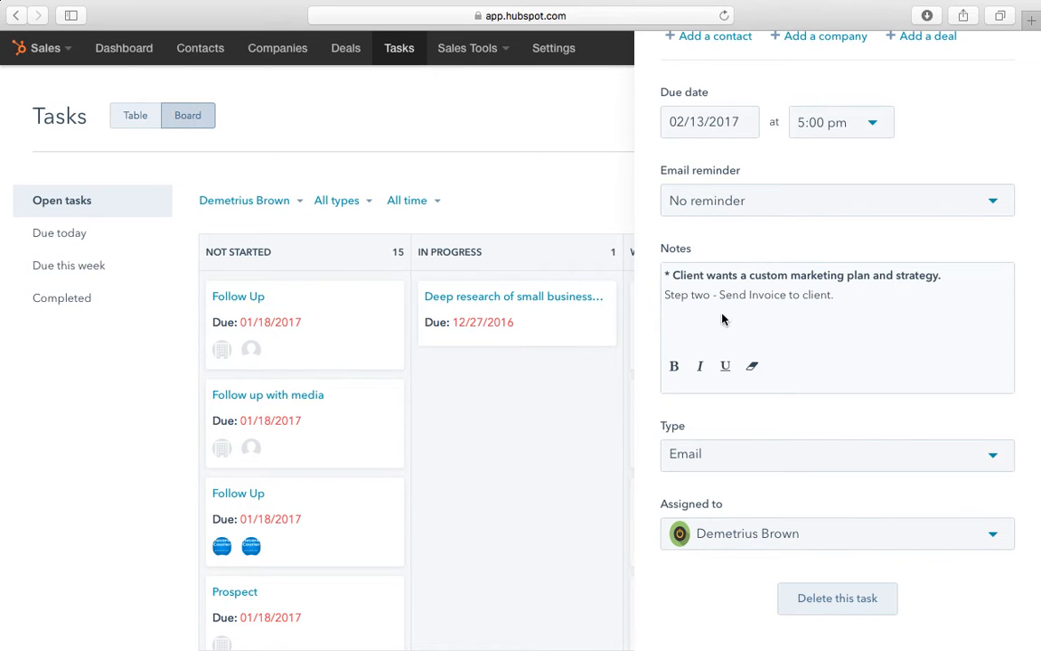
scroll(725, 321, "up", 4)
scroll(801, 313, "down", 3)
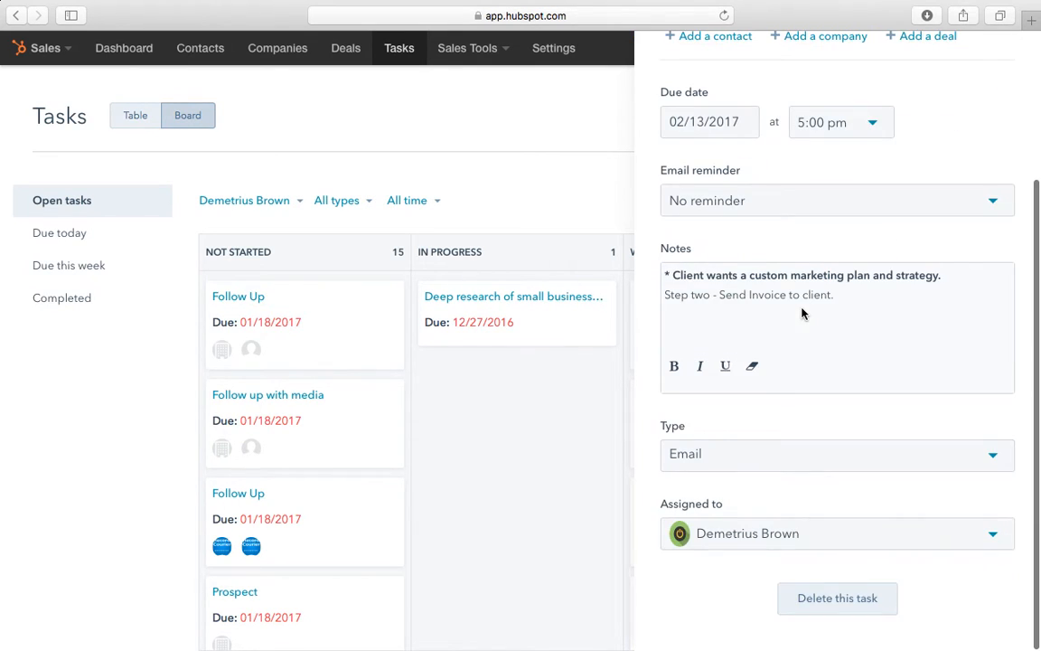
left_click(761, 537)
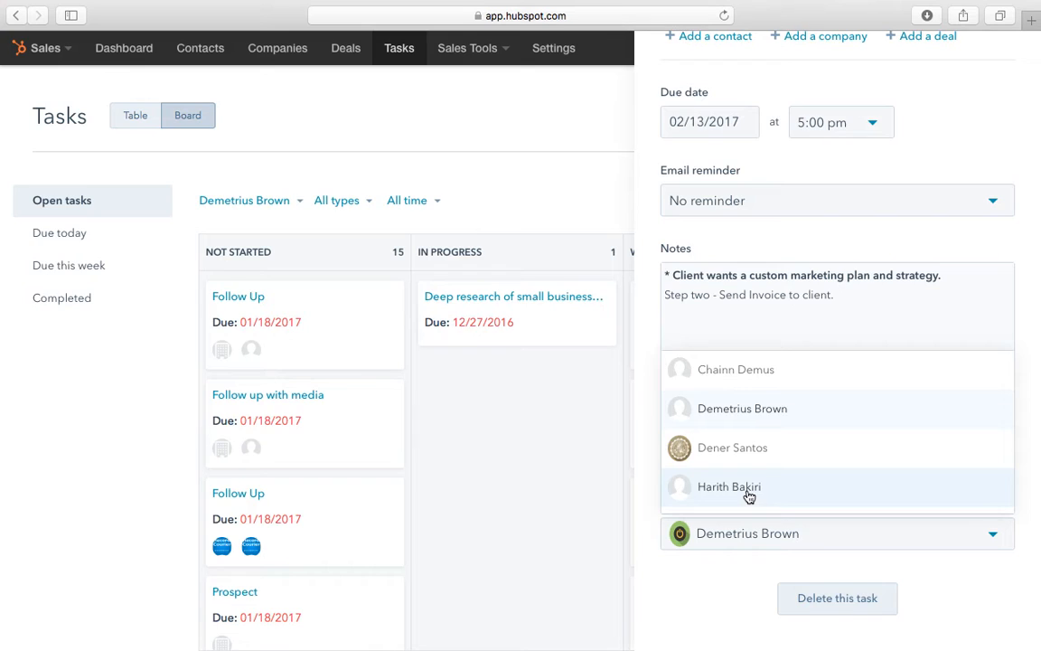
left_click(743, 418)
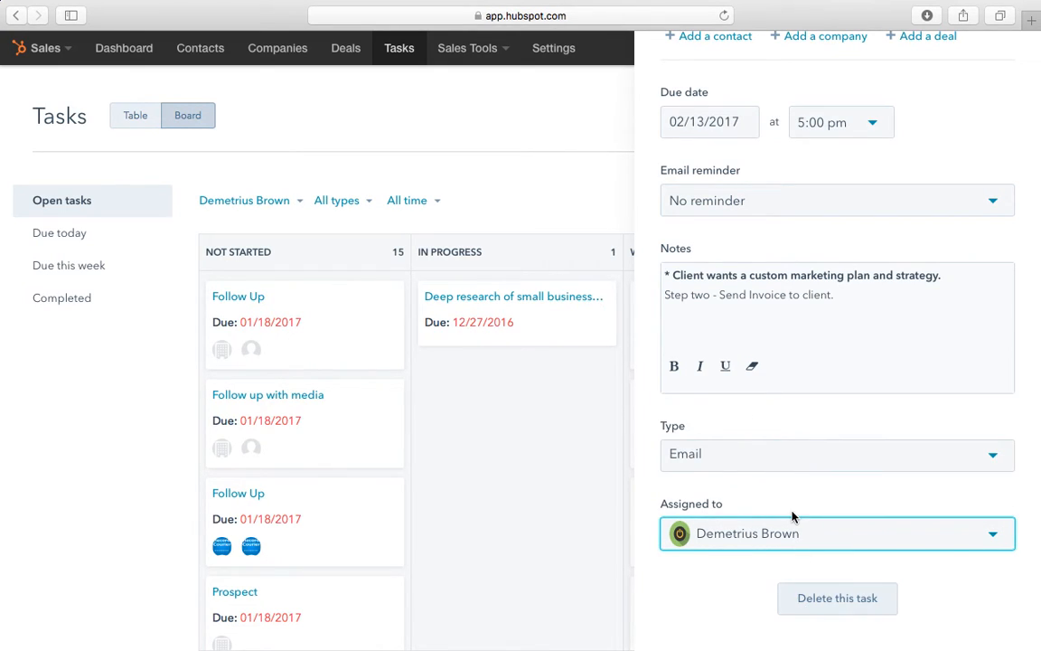
scroll(792, 516, "up", 5)
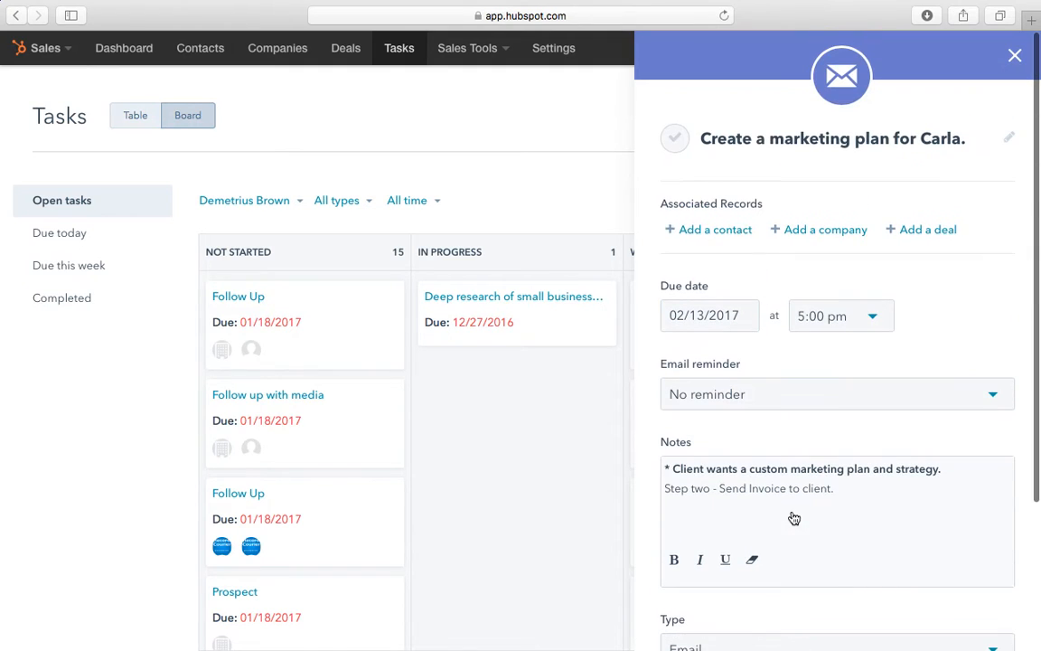
Step: Close the task side panel to return to the full Tasks board
left_click(1014, 57)
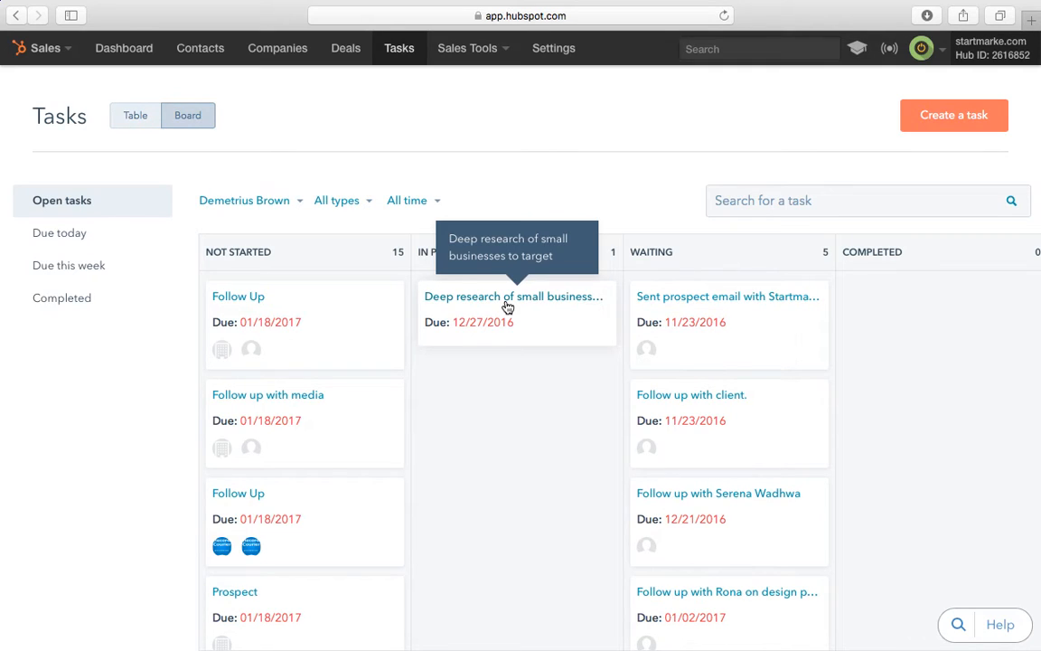
Step: Go to Sales Tools > Notifications to view the tracked-activity stream
left_click(480, 55)
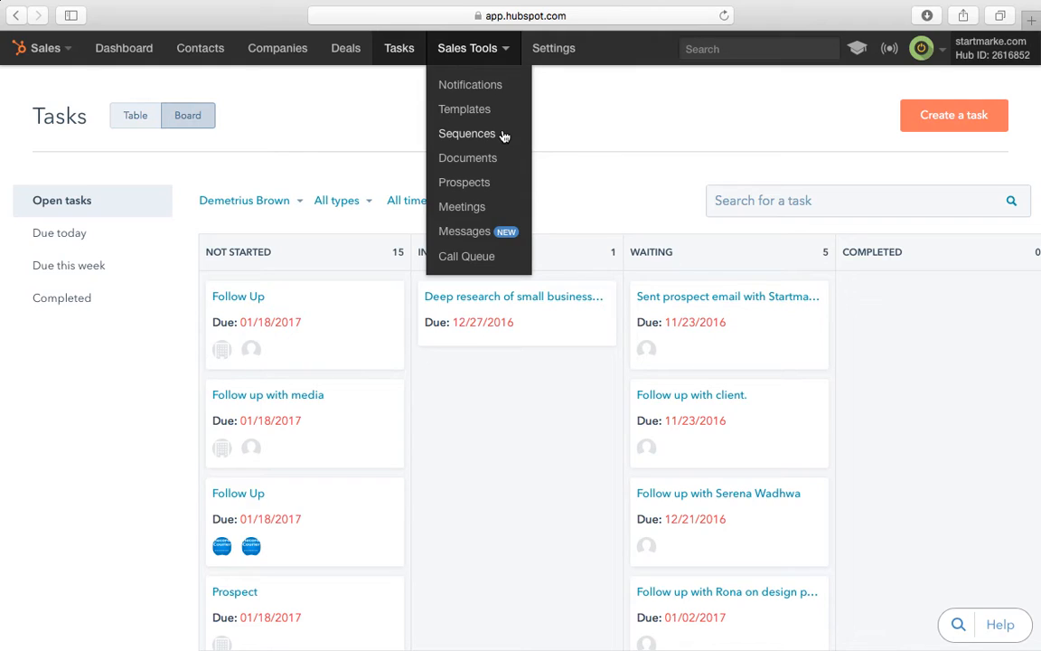
left_click(479, 84)
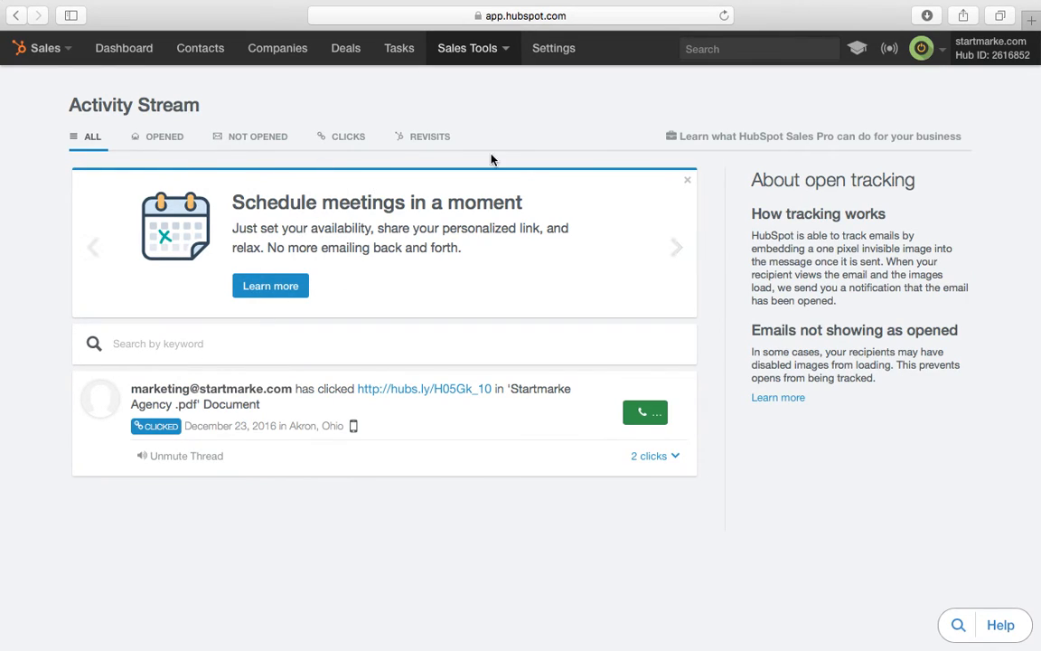
left_click(495, 54)
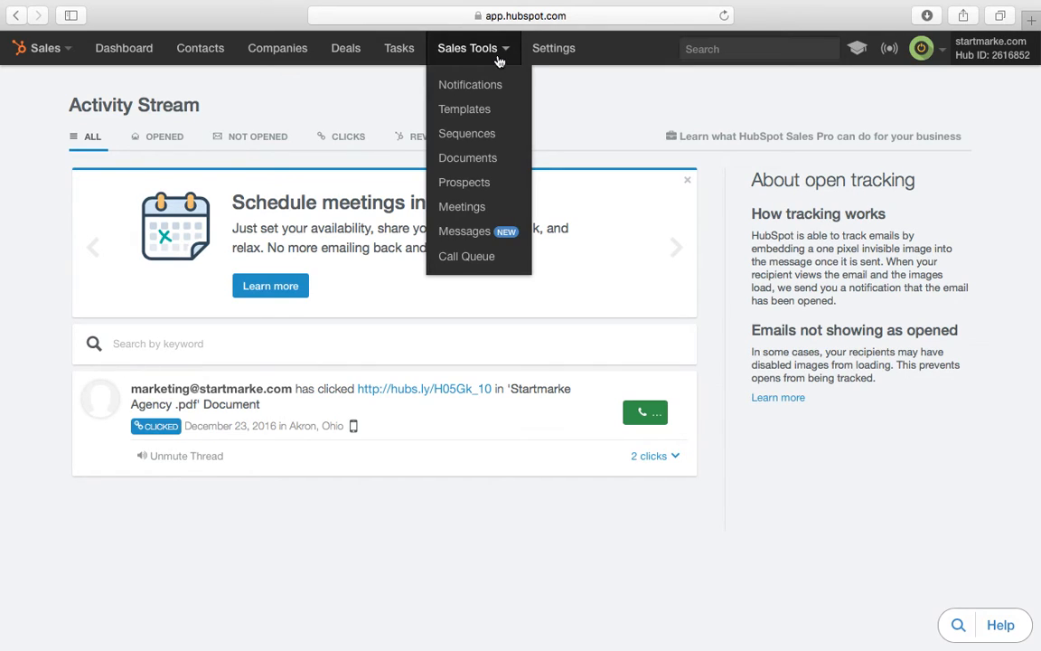
Step: Open the Templates page and edit 'An Email Template That Converts'
left_click(488, 109)
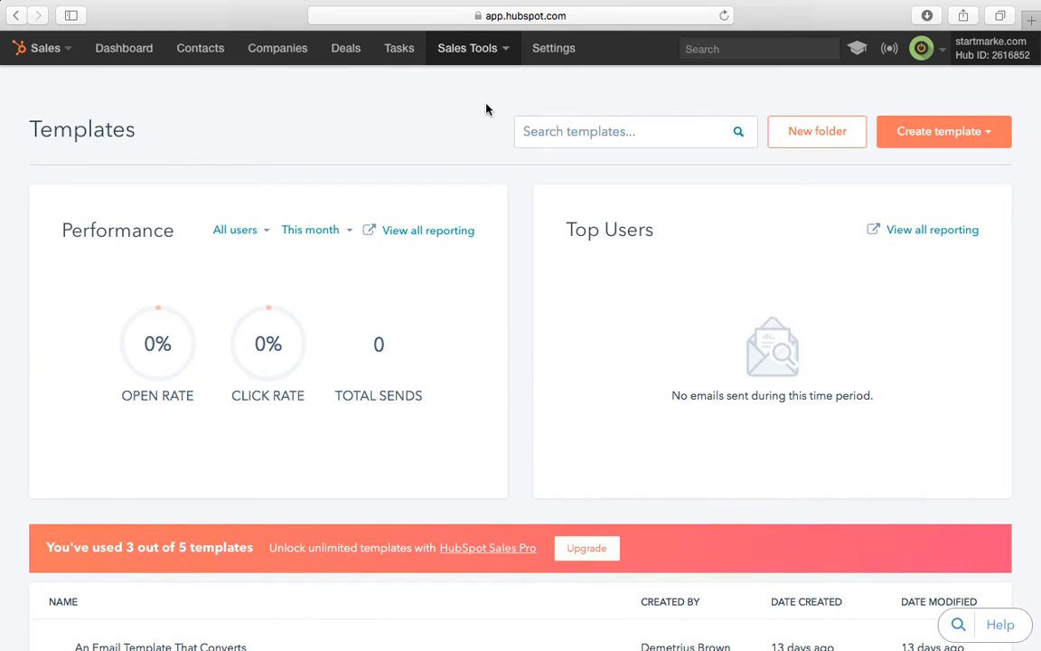
scroll(583, 337, "down", 4)
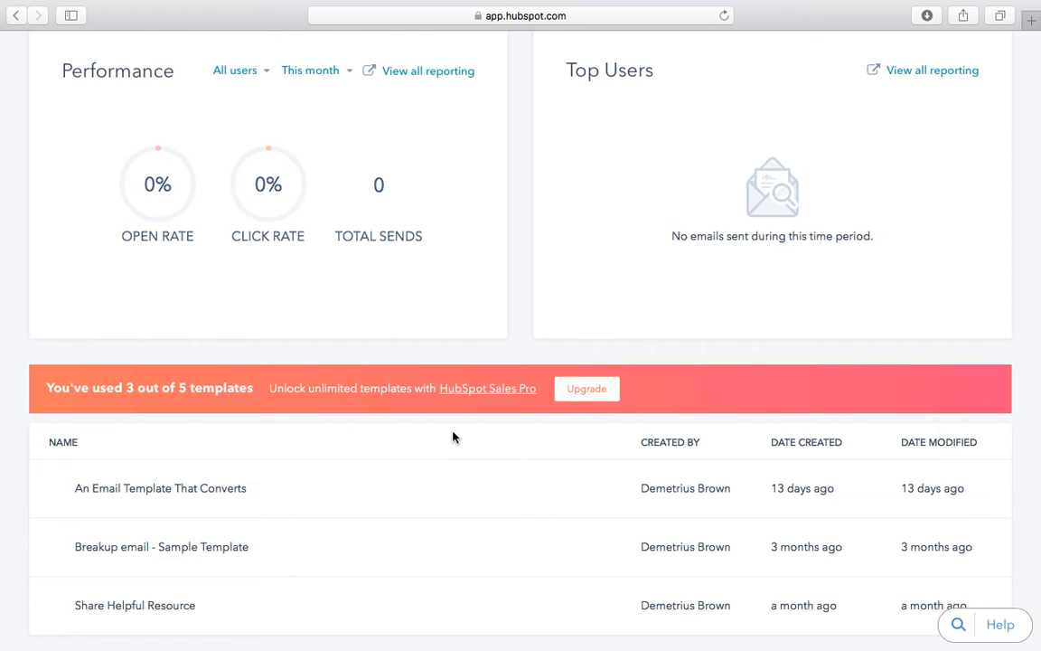
mouse_move(217, 492)
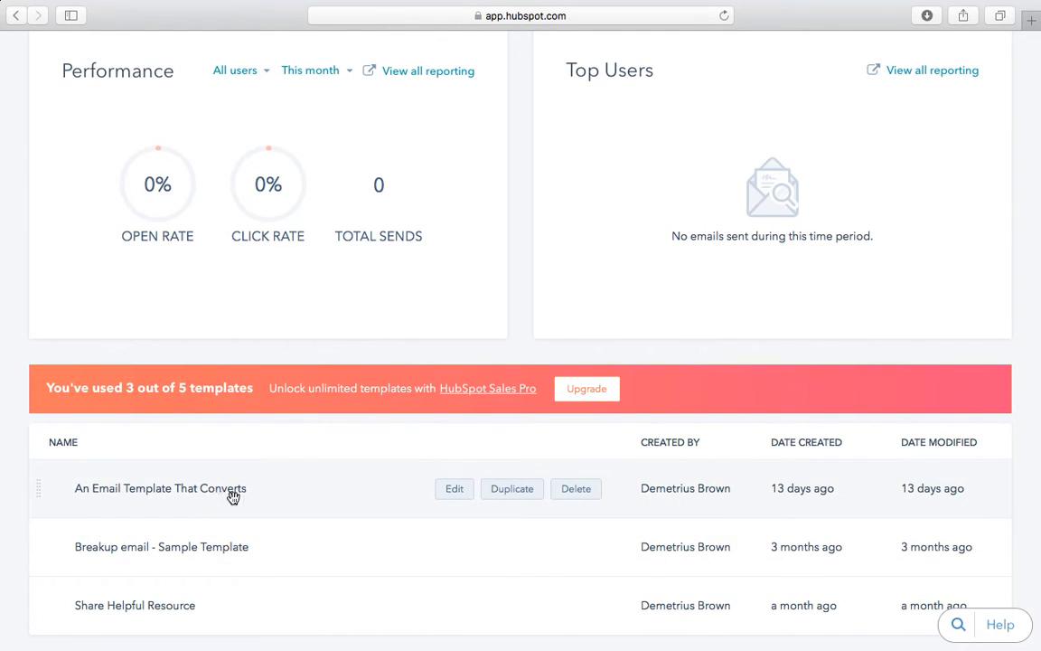
left_click(455, 494)
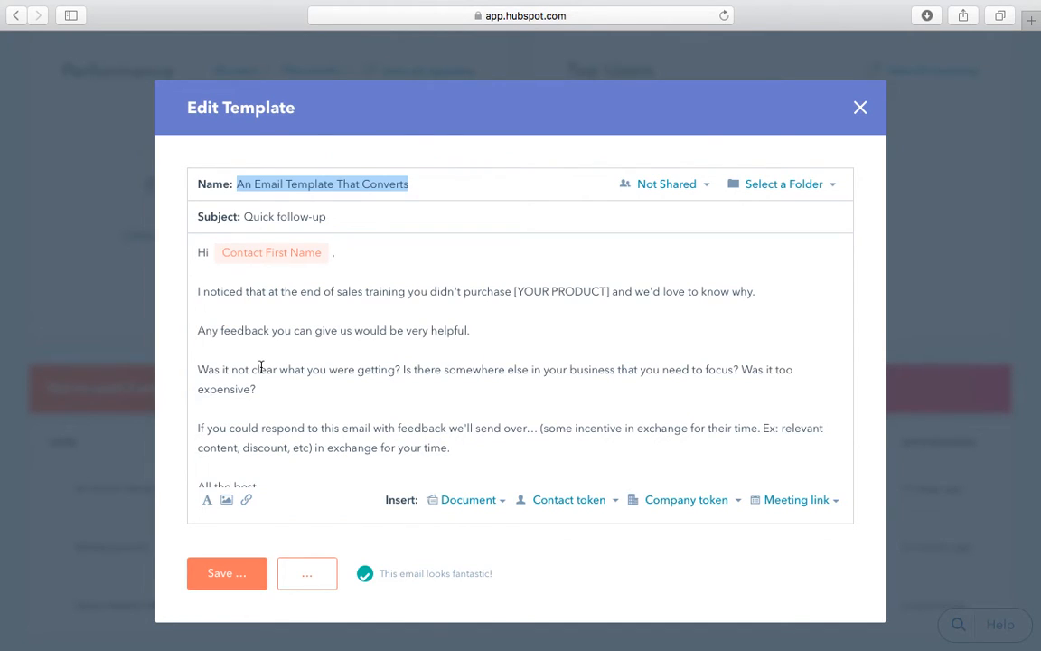
Step: Look over the 'Quick follow-up' template body, then close the editor without saving
scroll(260, 368, "down", 2)
scroll(347, 398, "up", 2)
left_click(296, 253)
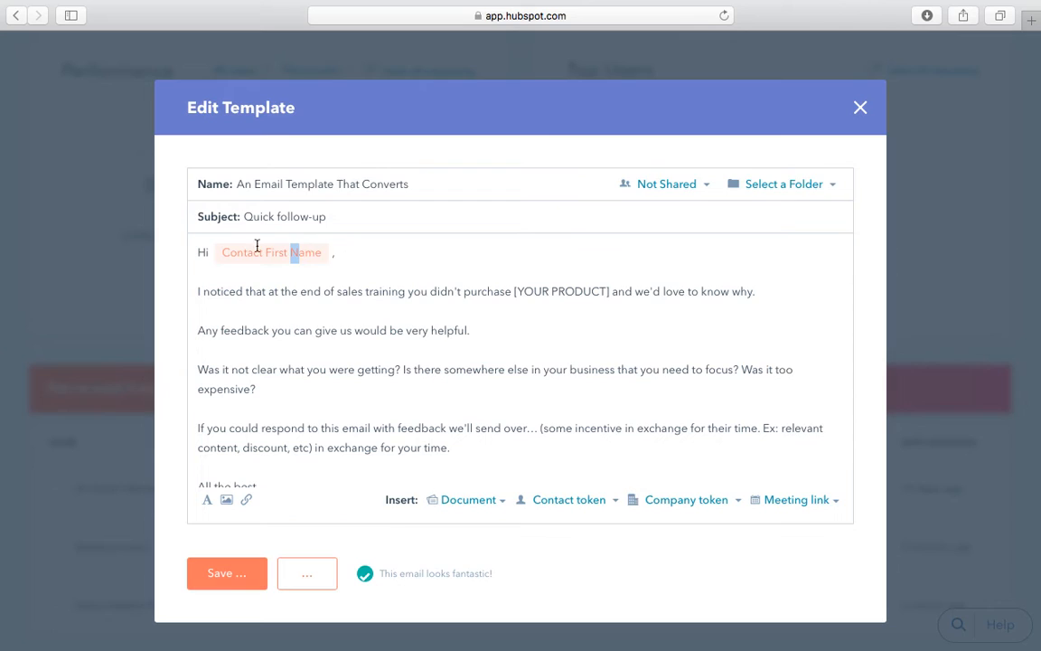
scroll(336, 279, "down", 2)
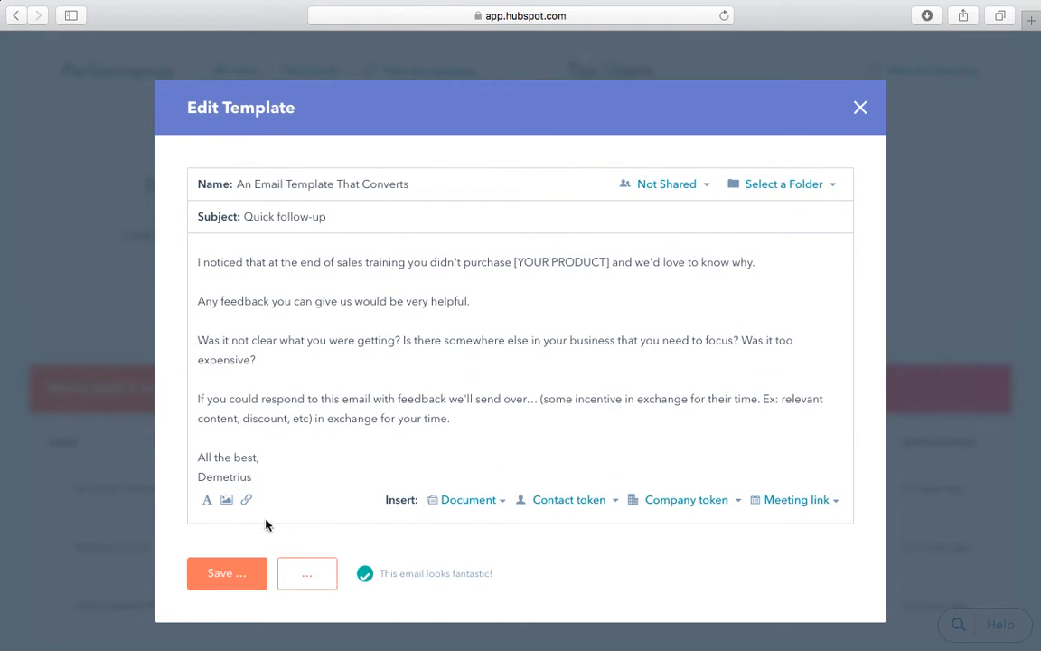
left_click(860, 116)
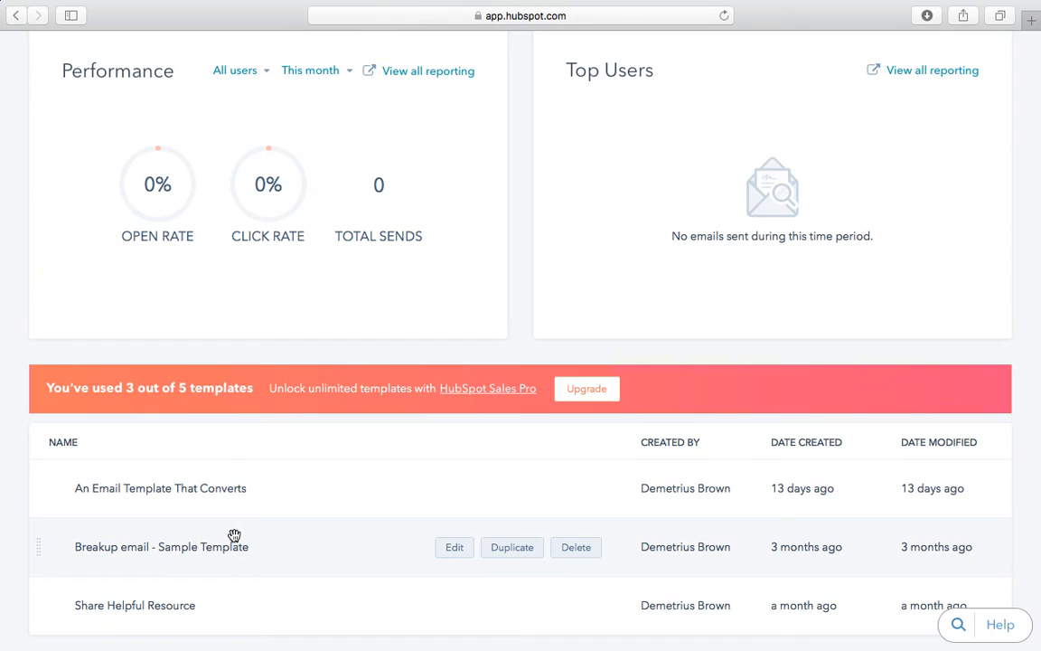
Step: Scroll to the top of the Templates page and open the Sales Tools menu
scroll(290, 410, "down", 1)
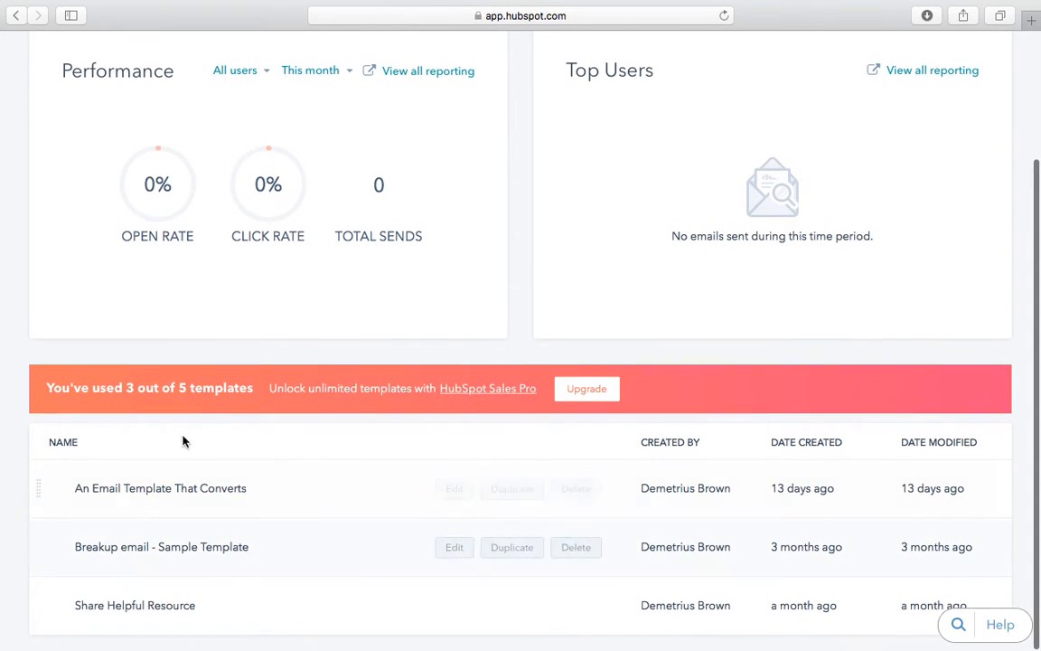
scroll(271, 556, "up", 2)
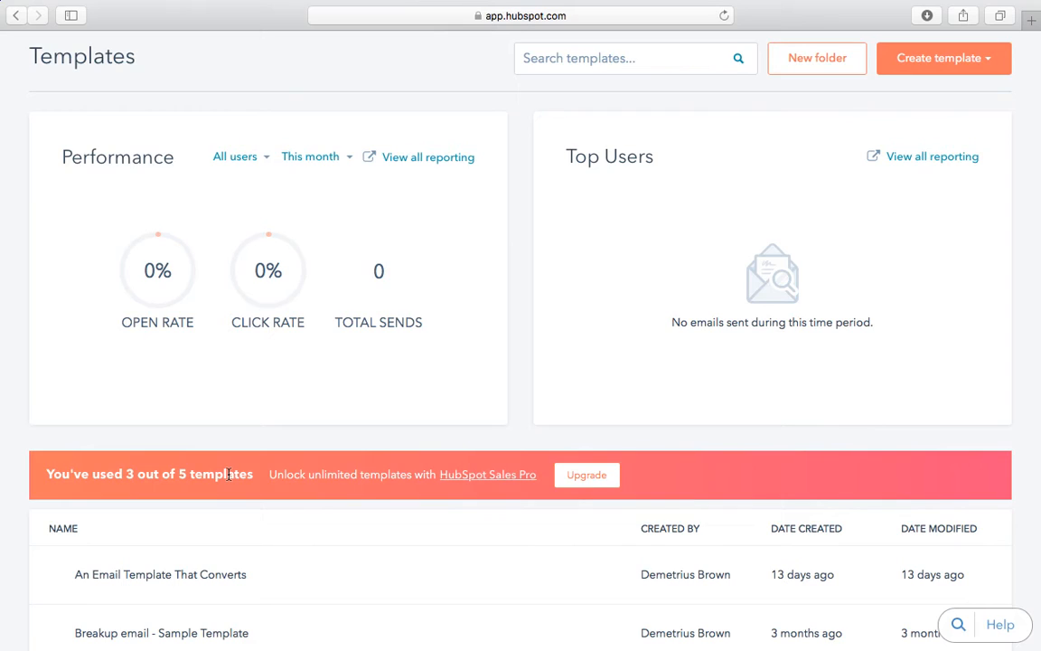
scroll(375, 379, "up", 2)
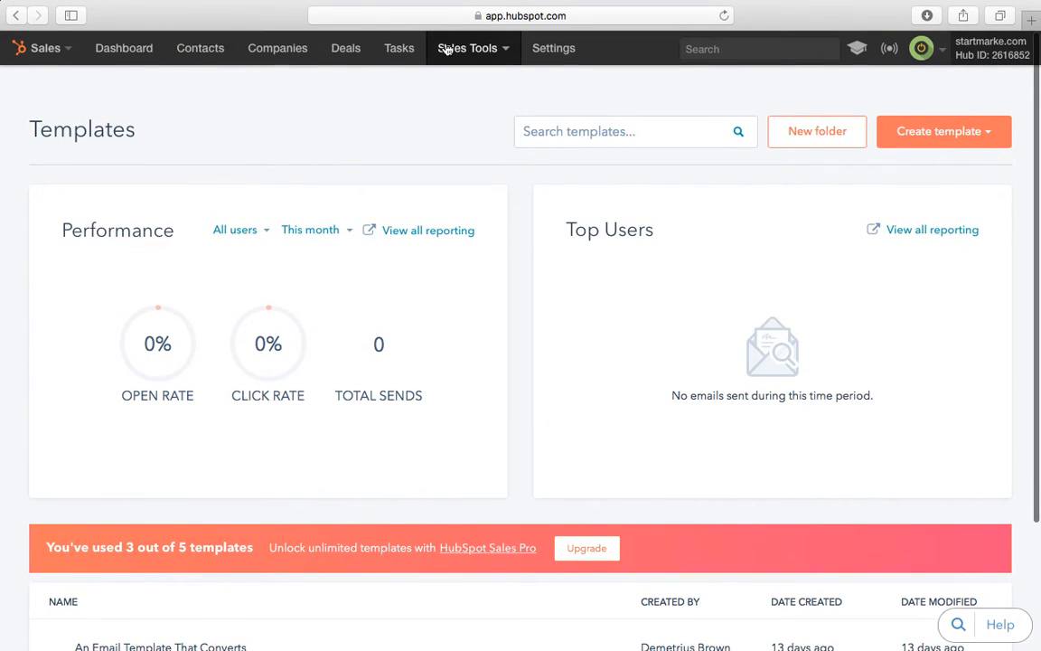
left_click(446, 47)
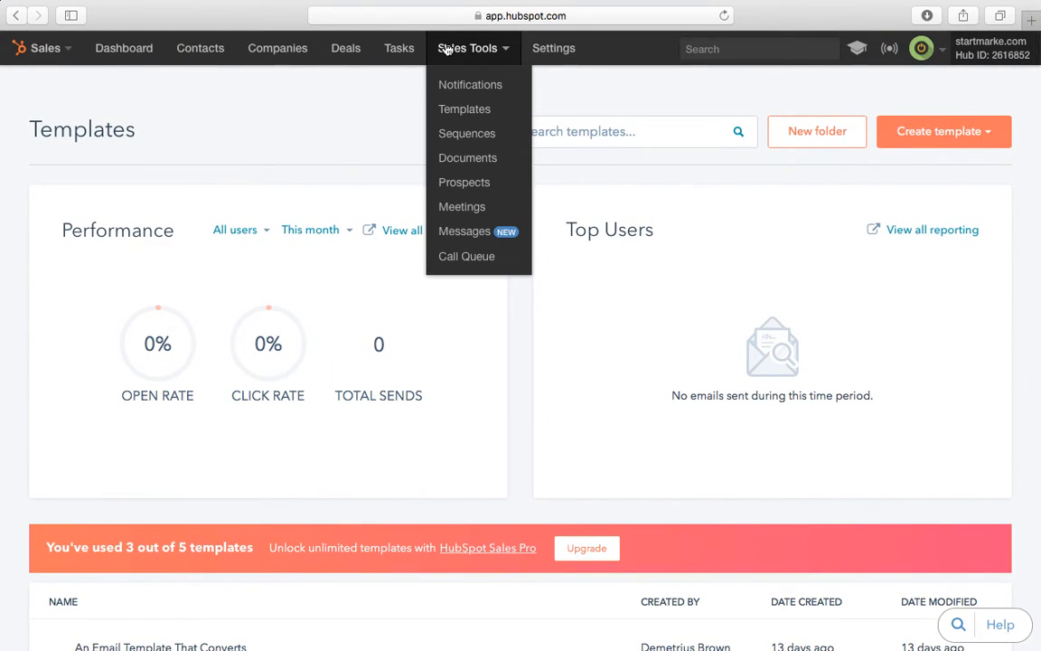
Step: Open the Sequences page about automating sales follow-up emails, then reopen Sales Tools
left_click(459, 134)
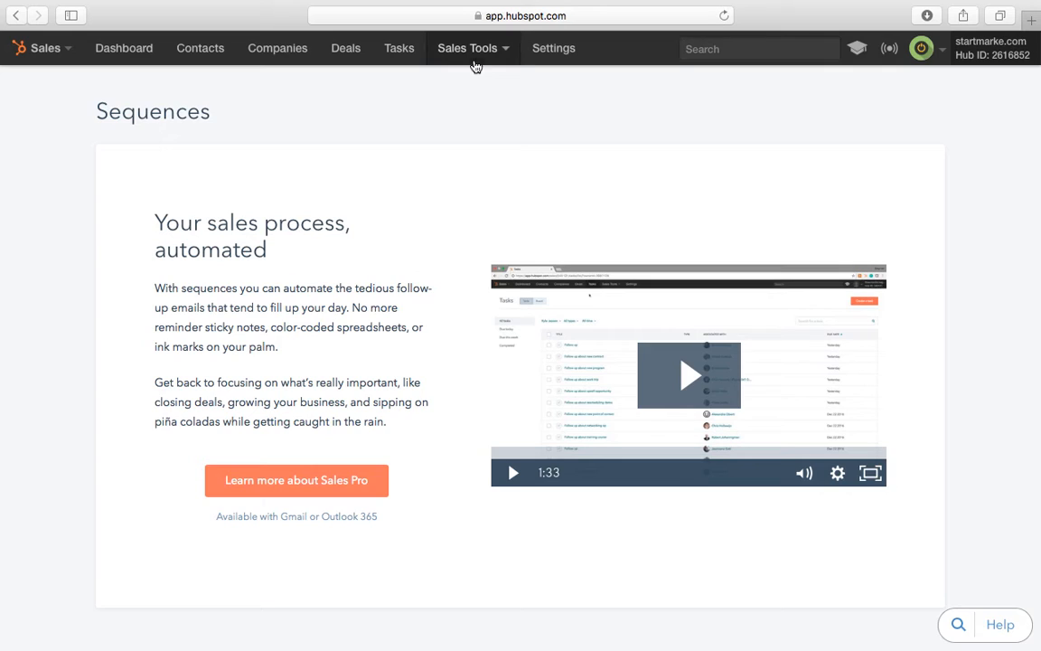
left_click(474, 57)
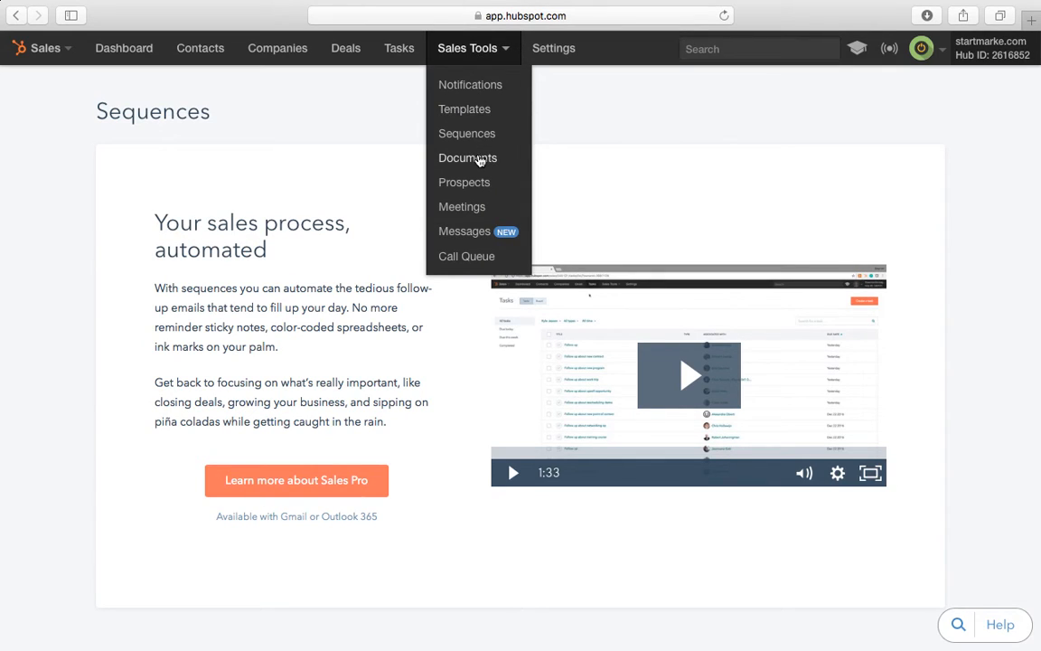
Step: Open Documents and inspect the StartmarkeReferenceSheet-2.pdf deck's options menu
left_click(480, 159)
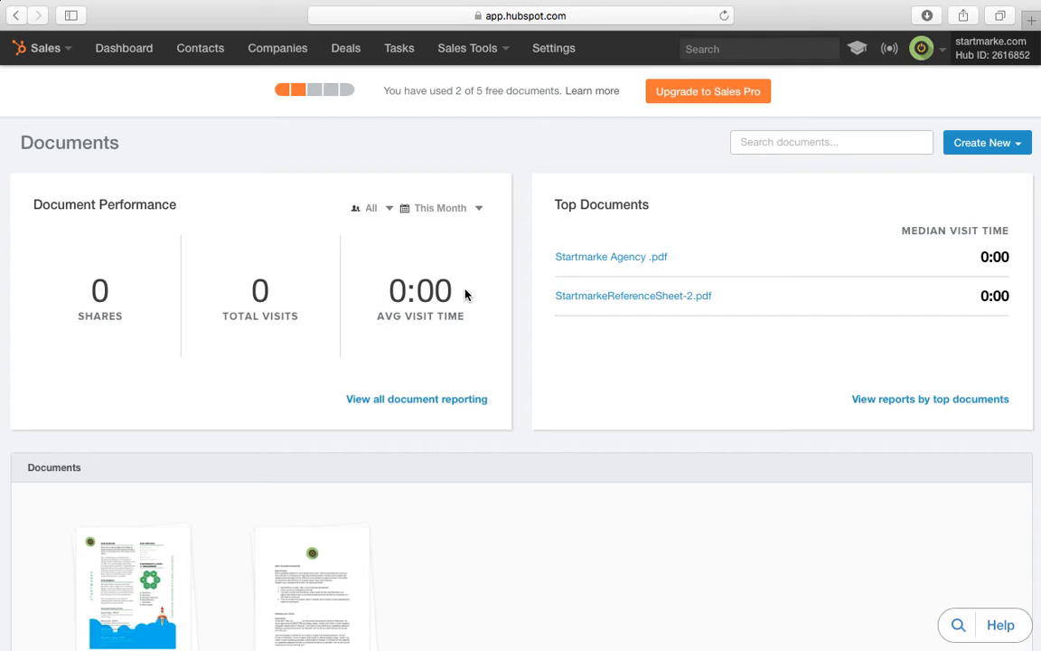
scroll(557, 412, "down", 3)
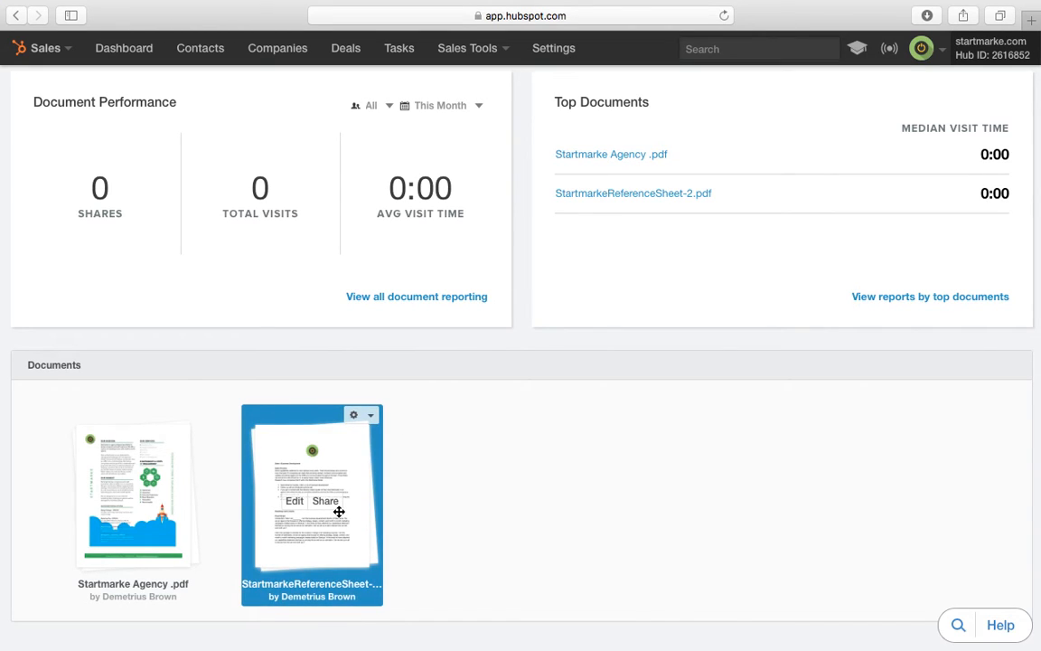
left_click(373, 417)
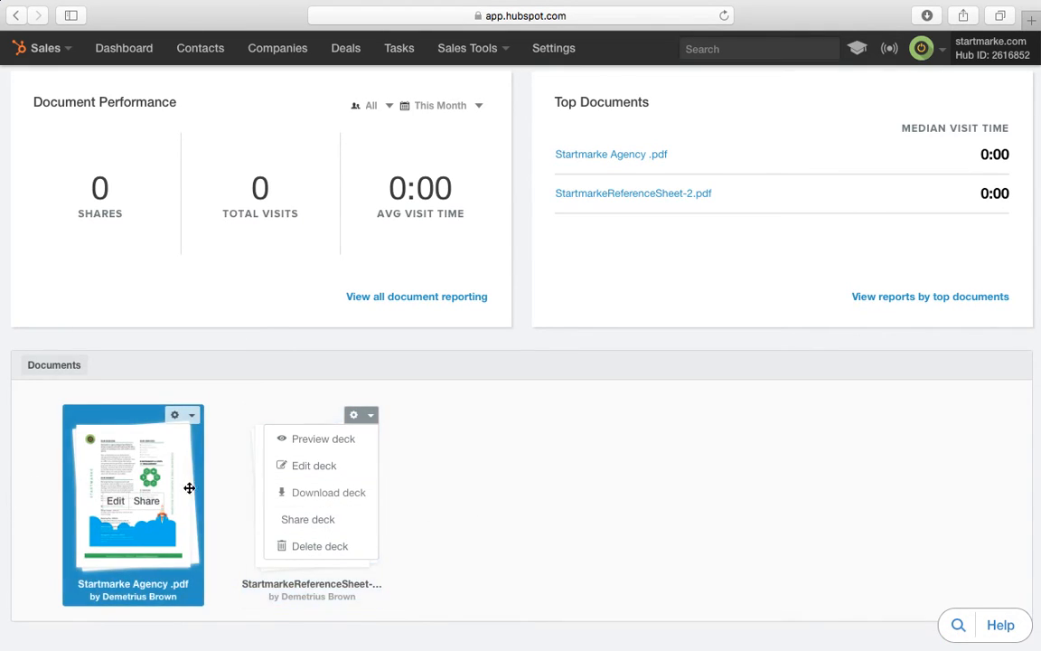
left_click(573, 474)
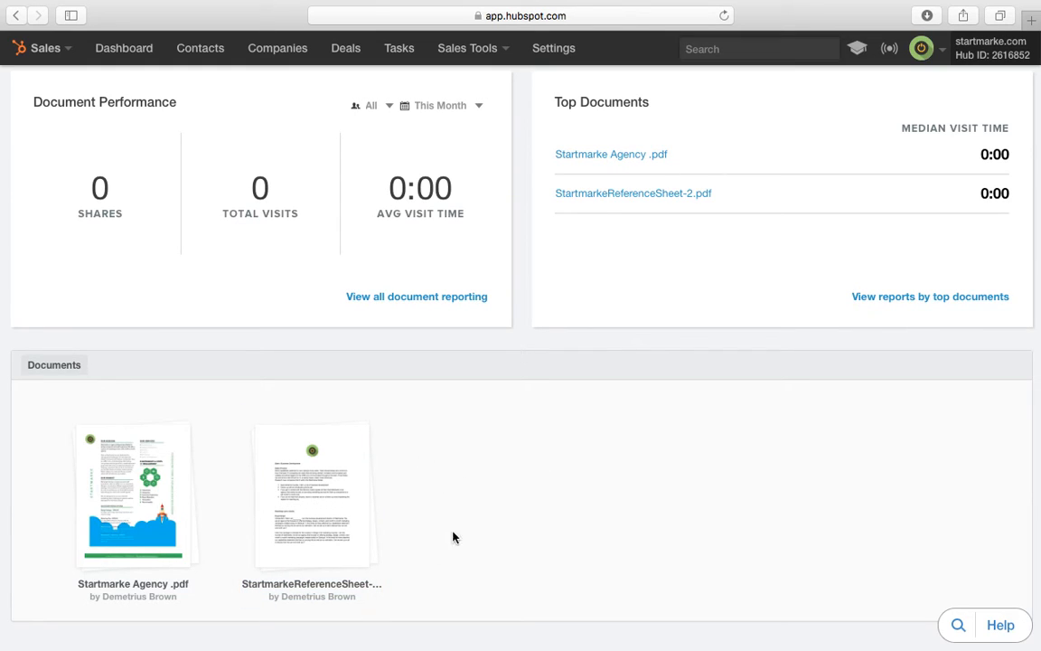
Step: Go to the Prospects page from the Sales Tools menu
scroll(442, 434, "up", 2)
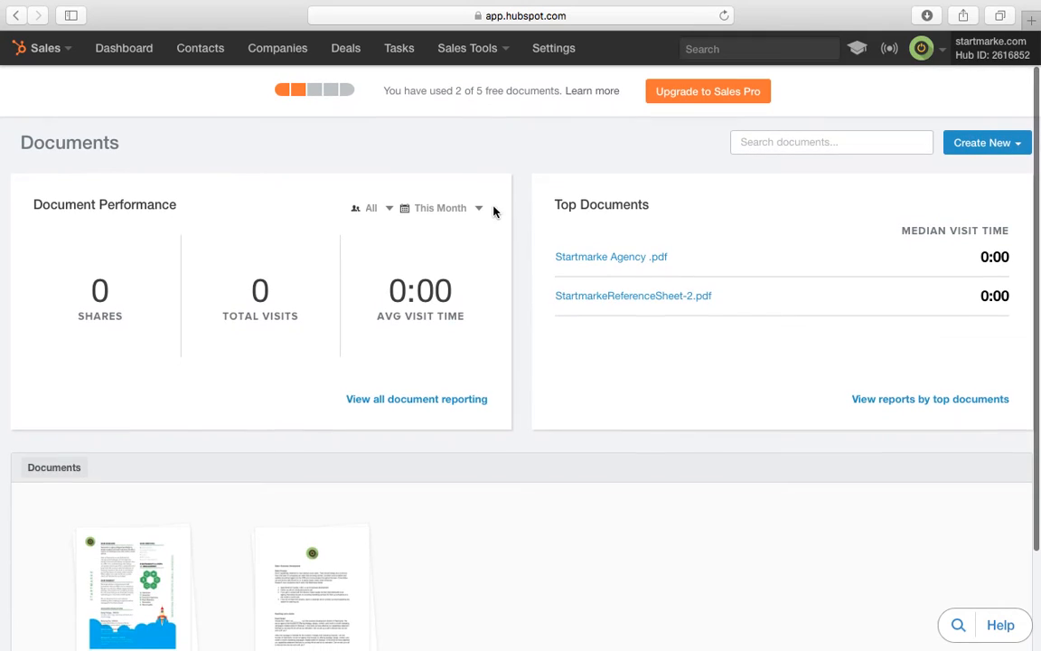
left_click(476, 47)
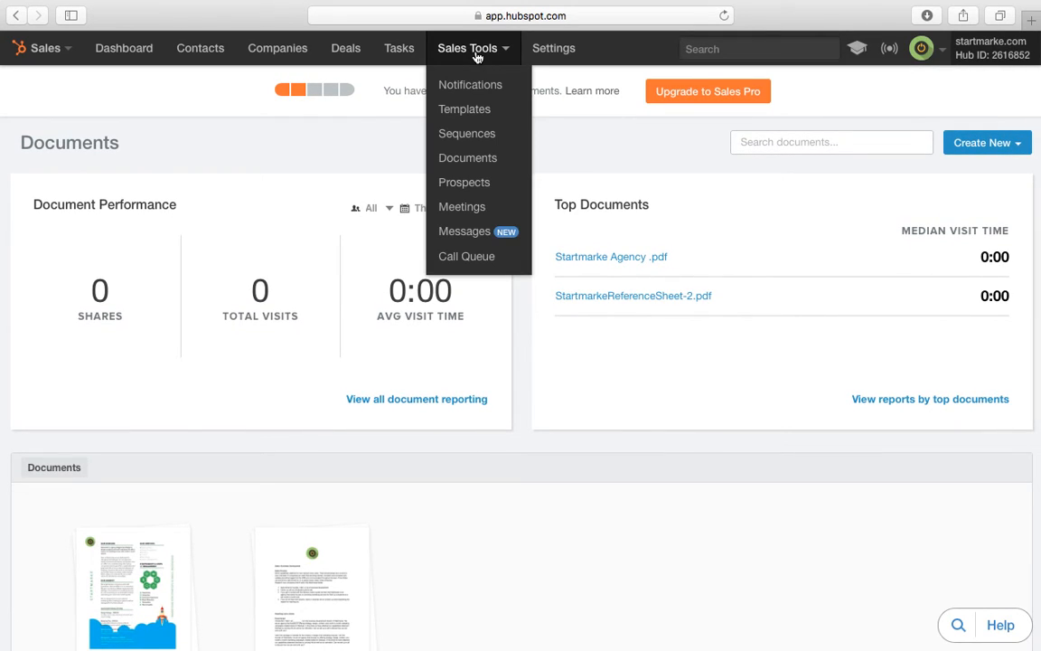
left_click(484, 184)
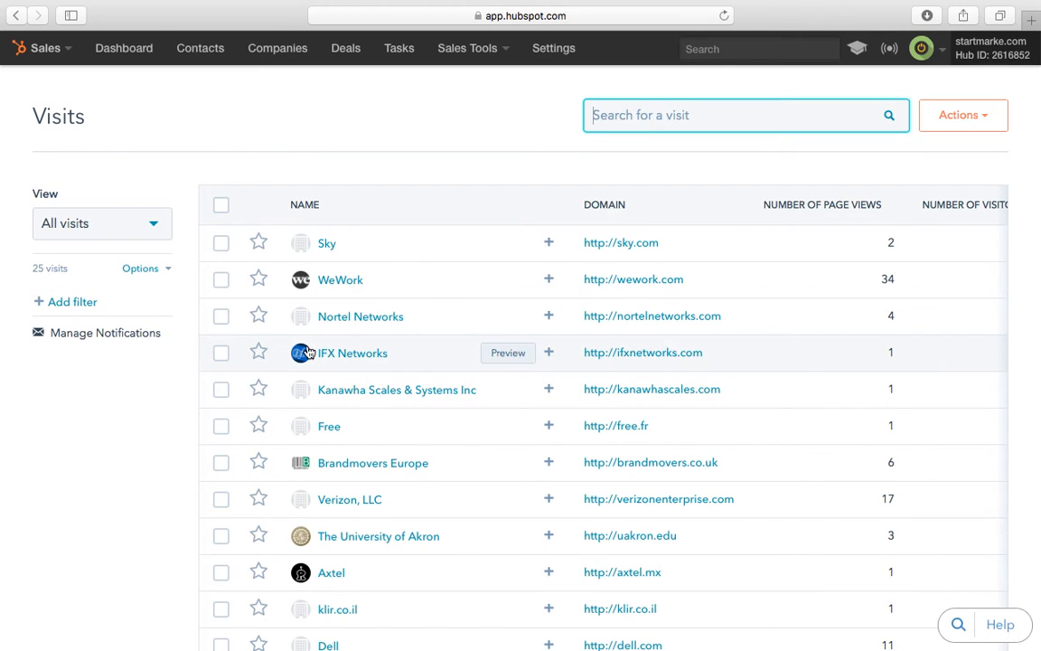
Step: Scroll the 25 visiting companies (WeWork leading at 34 views), then open the account menu
scroll(509, 298, "down", 10)
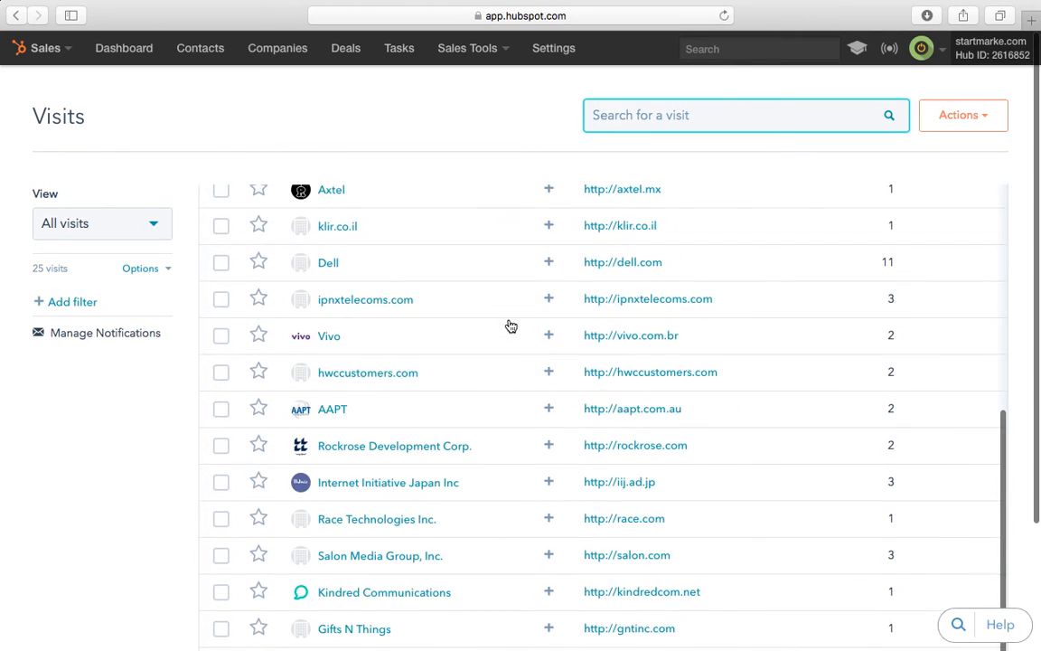
scroll(509, 324, "up", 8)
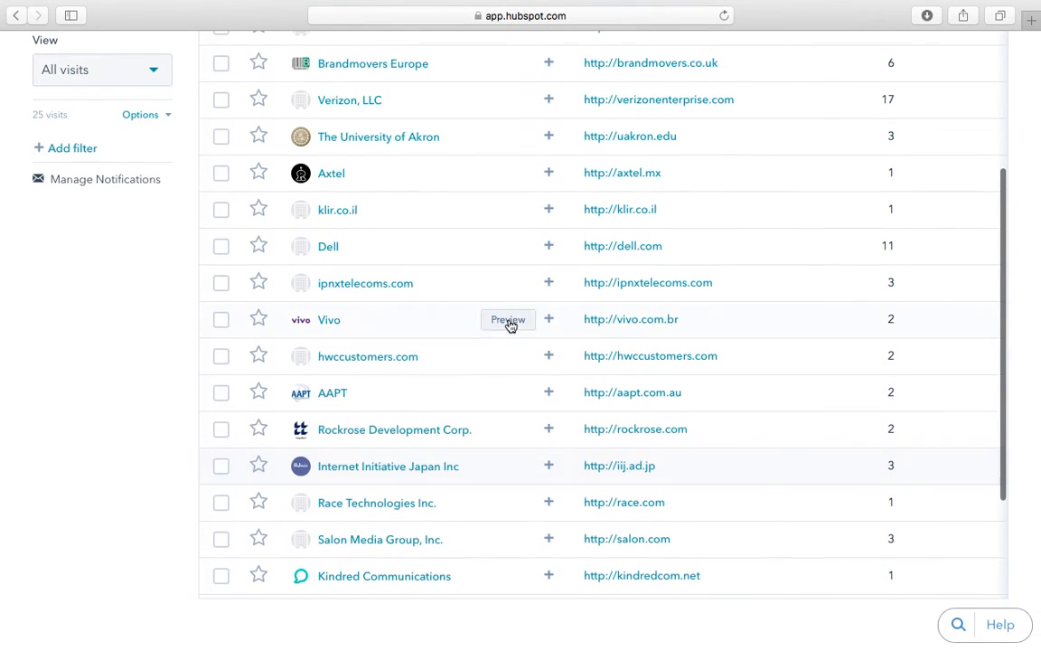
scroll(527, 299, "up", 5)
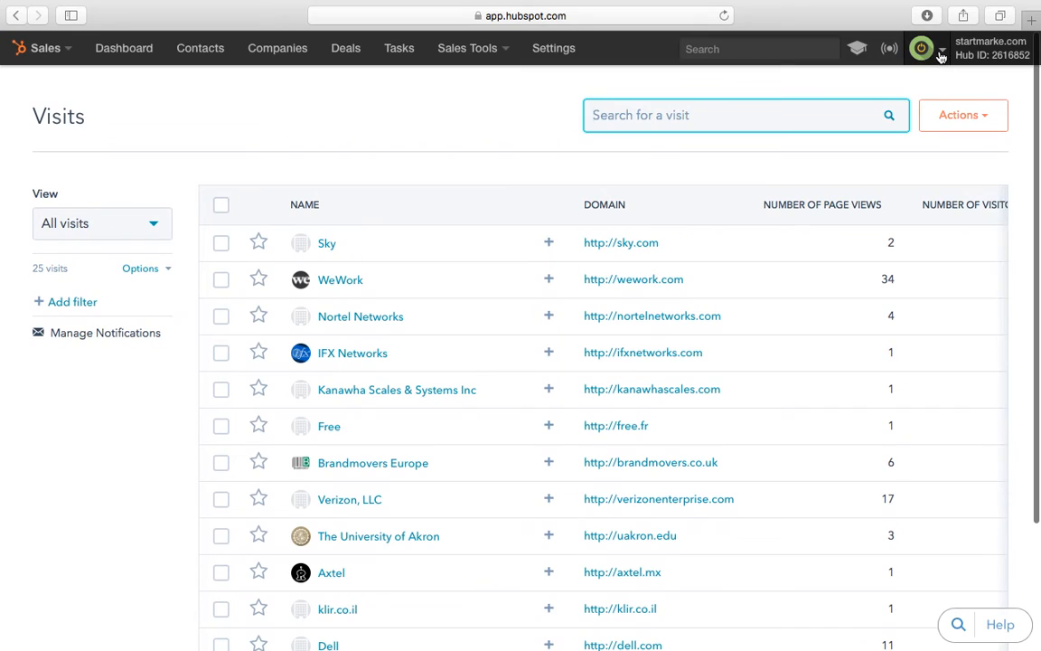
left_click(940, 55)
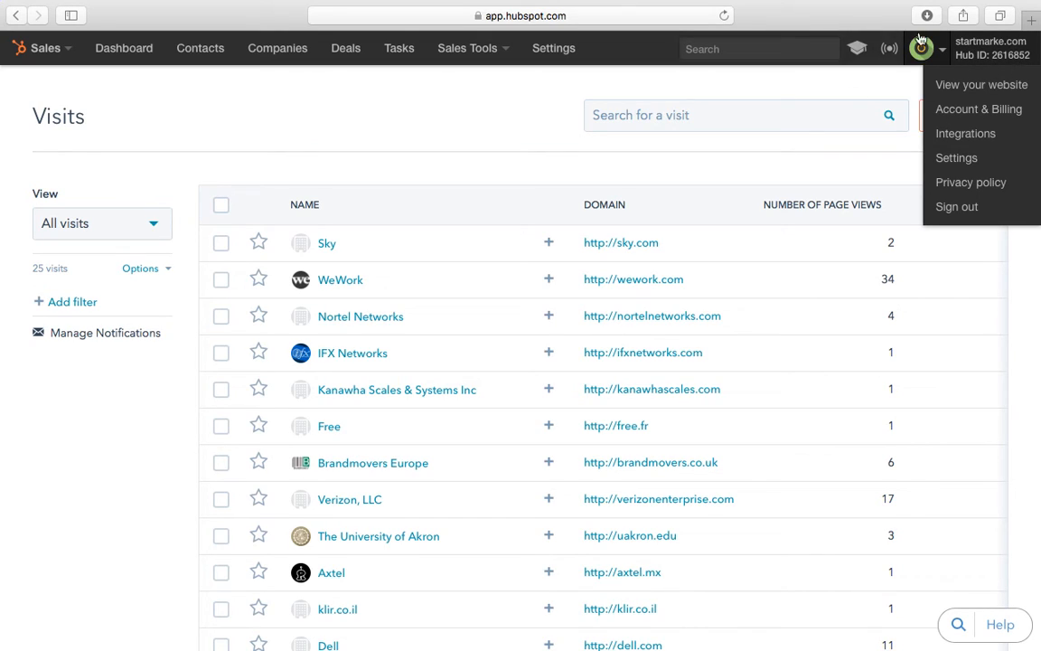
Step: Browse the Integrations cards from Salesforce down to UberConference and back up
left_click(969, 133)
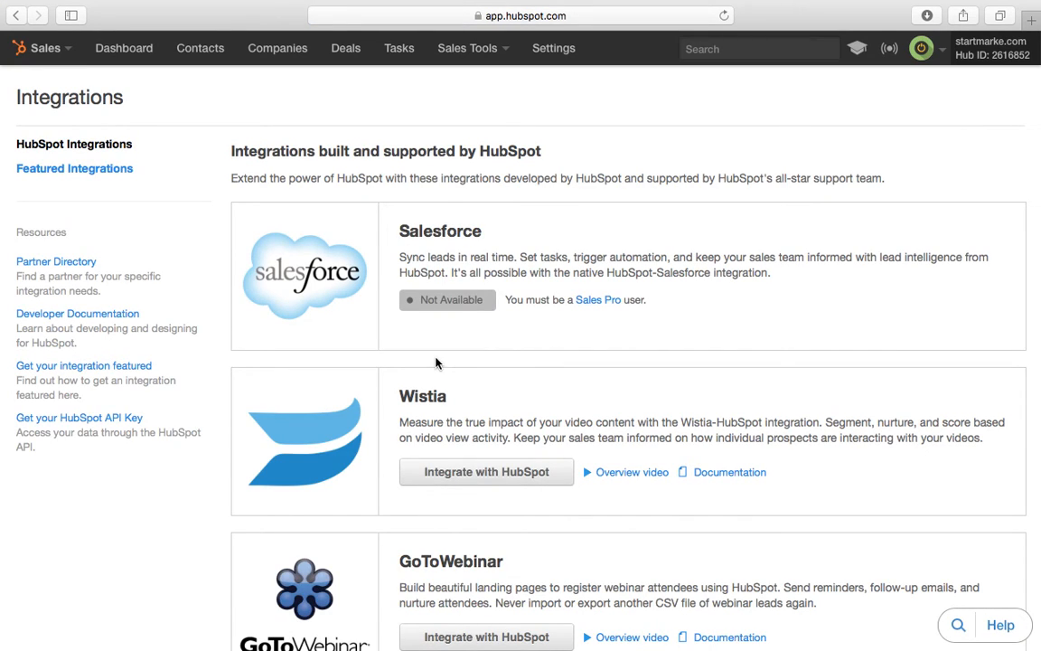
scroll(435, 362, "down", 2)
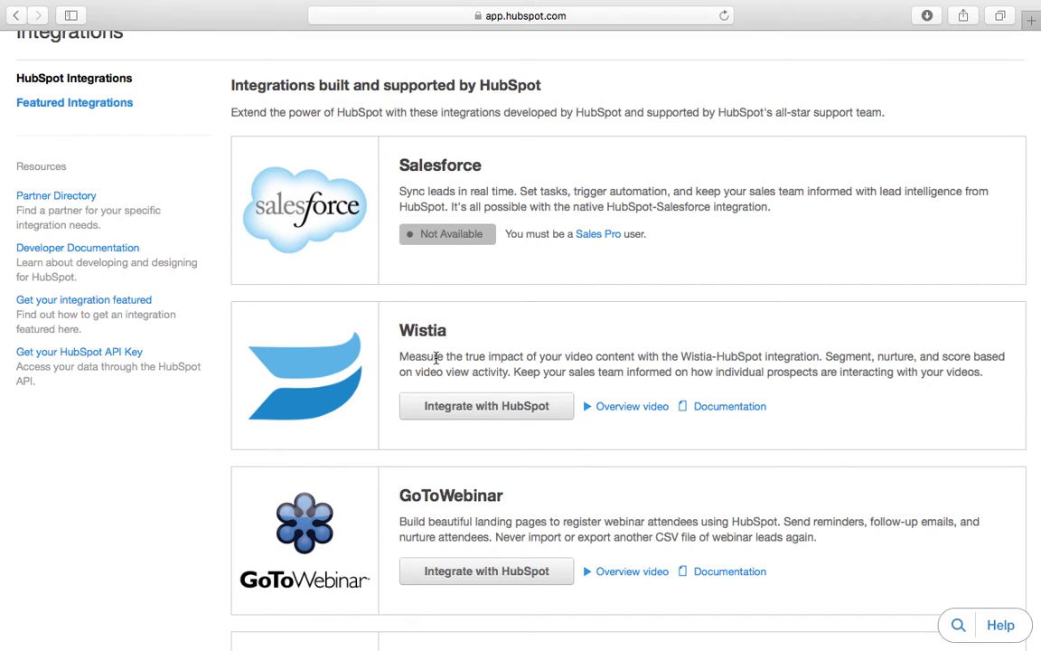
scroll(383, 175, "down", 4)
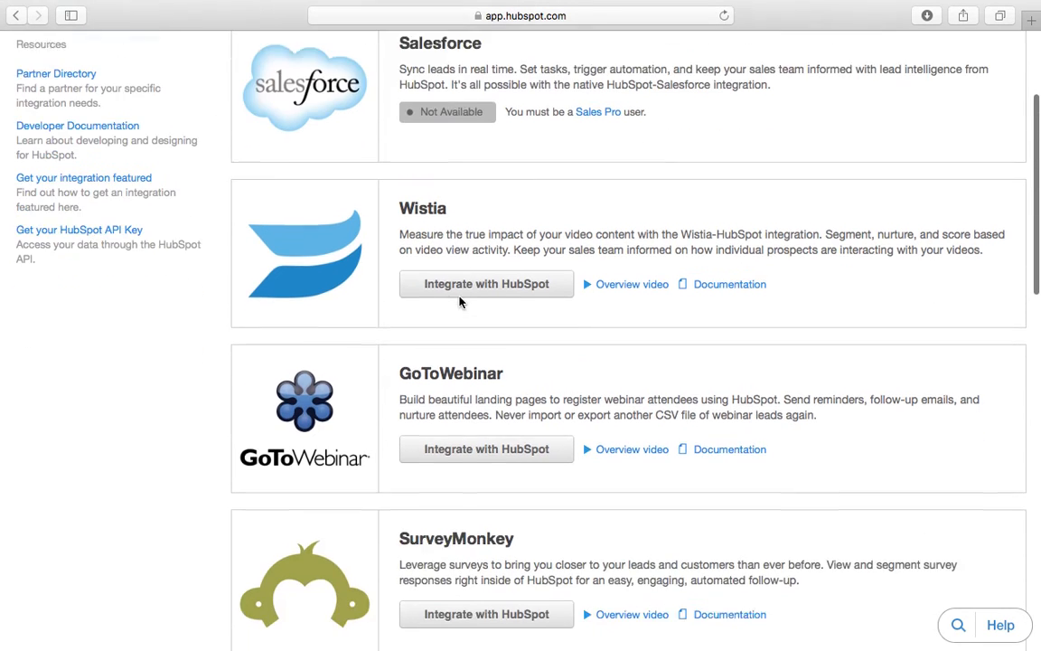
scroll(419, 375, "down", 1)
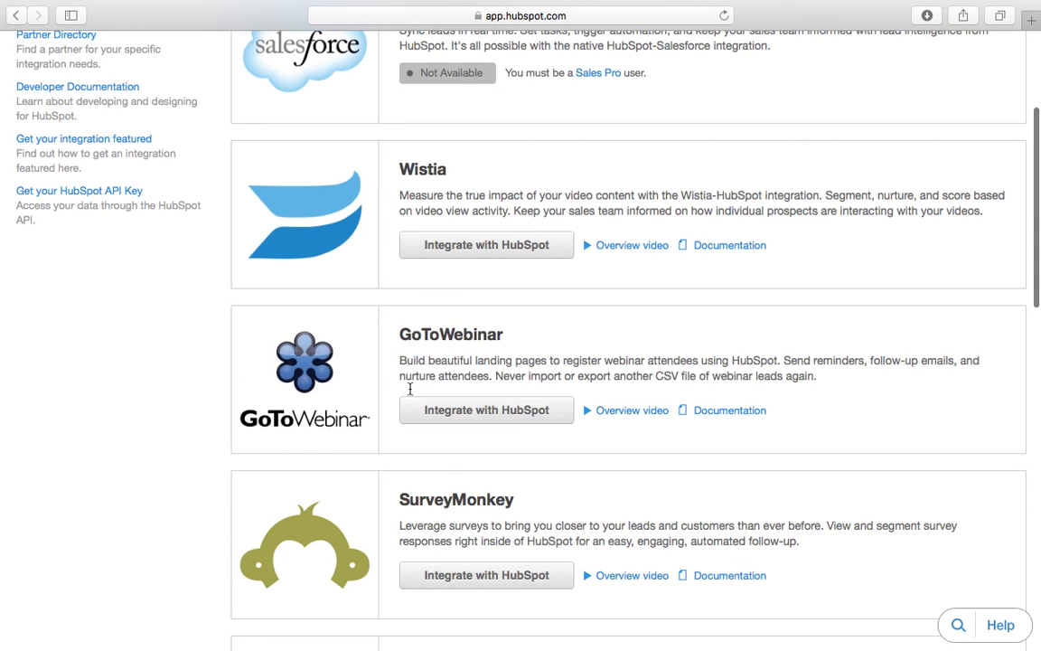
scroll(434, 452, "down", 2)
scroll(464, 503, "down", 5)
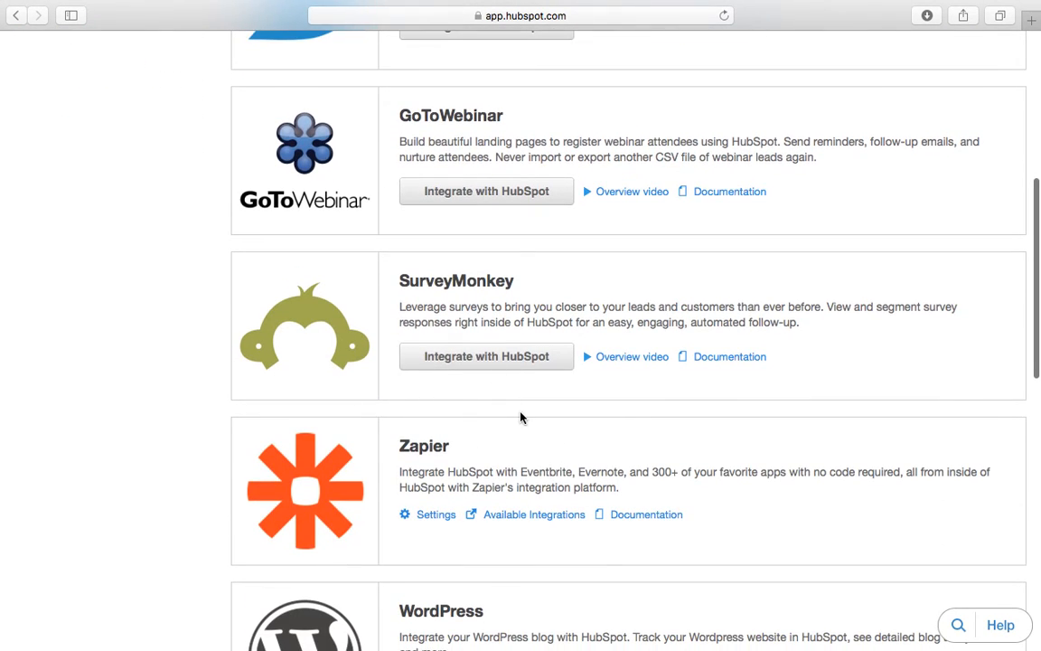
scroll(520, 416, "down", 7)
scroll(472, 468, "down", 10)
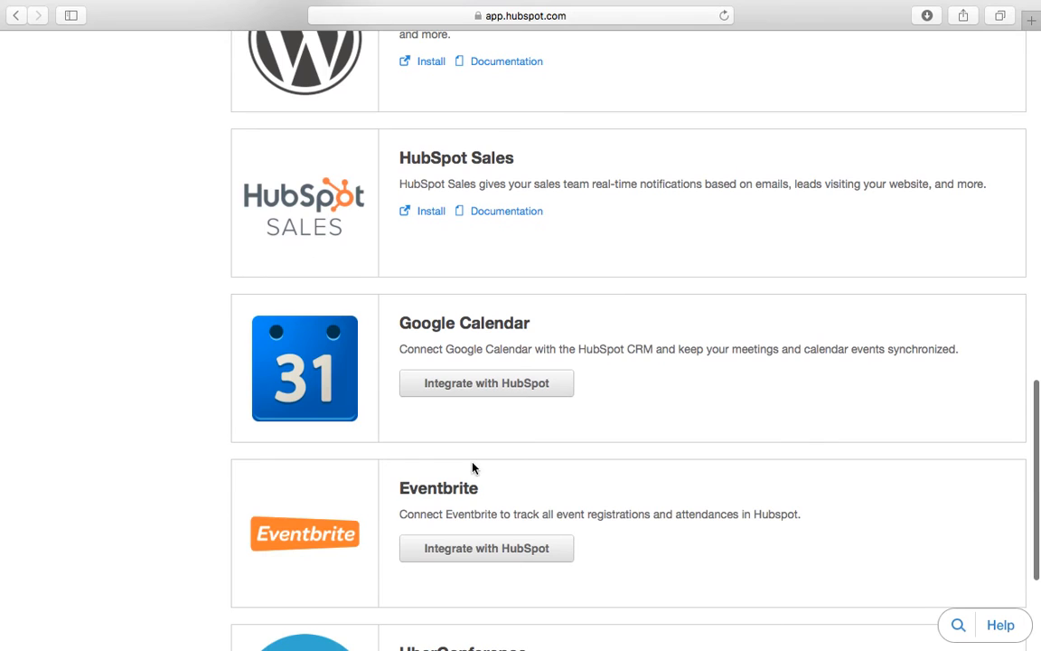
scroll(577, 467, "down", 6)
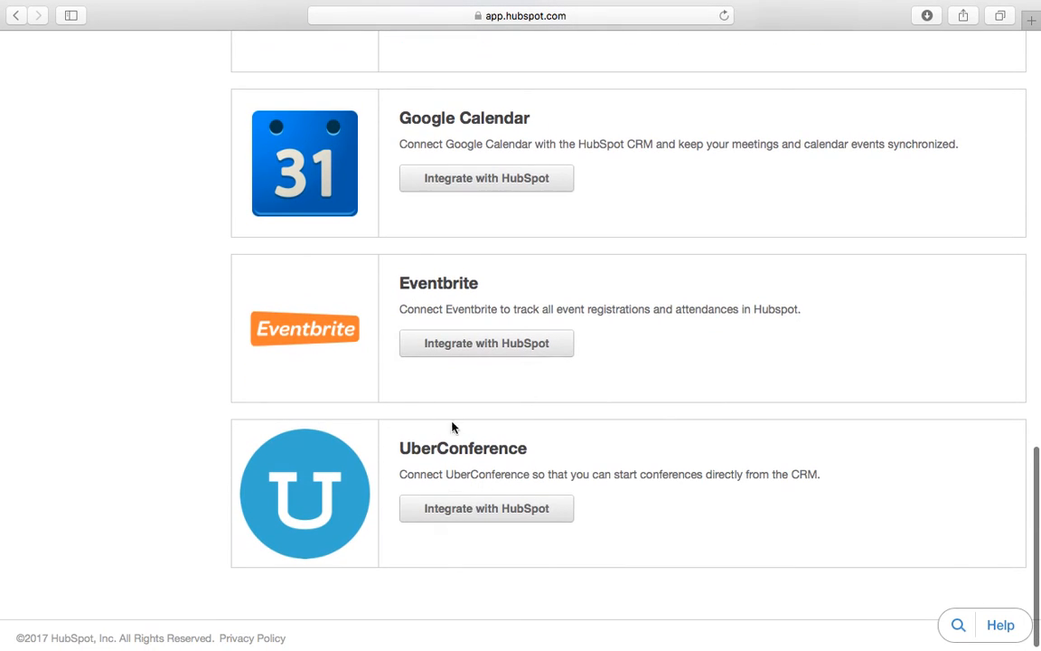
scroll(407, 479, "up", 20)
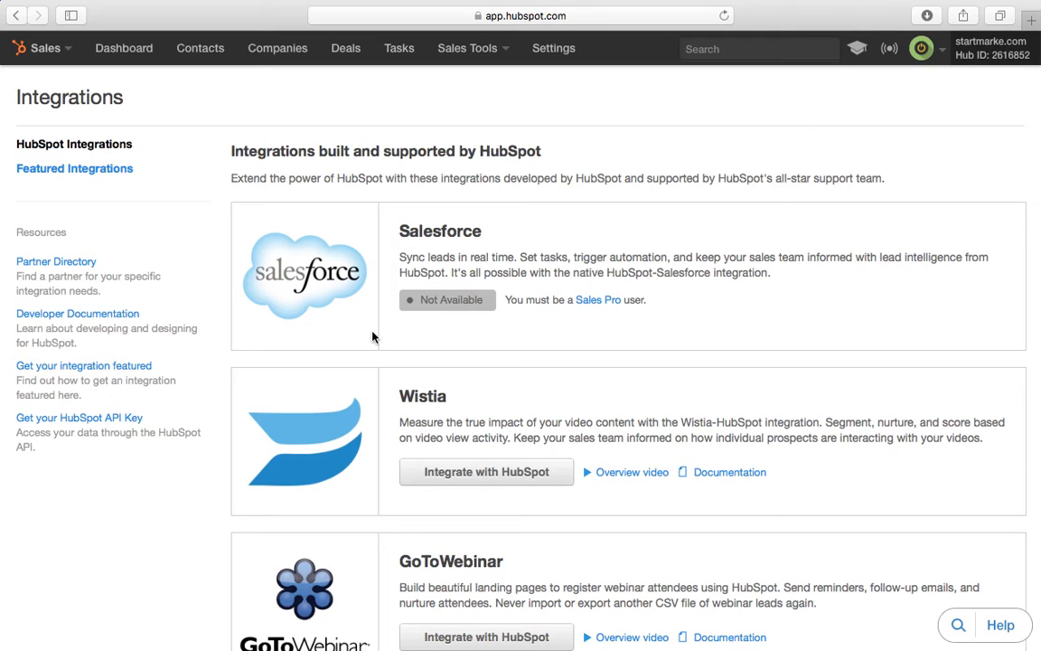
Step: Open the Meetings page offering Sales Pro booking at $50/user/month, then reopen Sales Tools
left_click(476, 68)
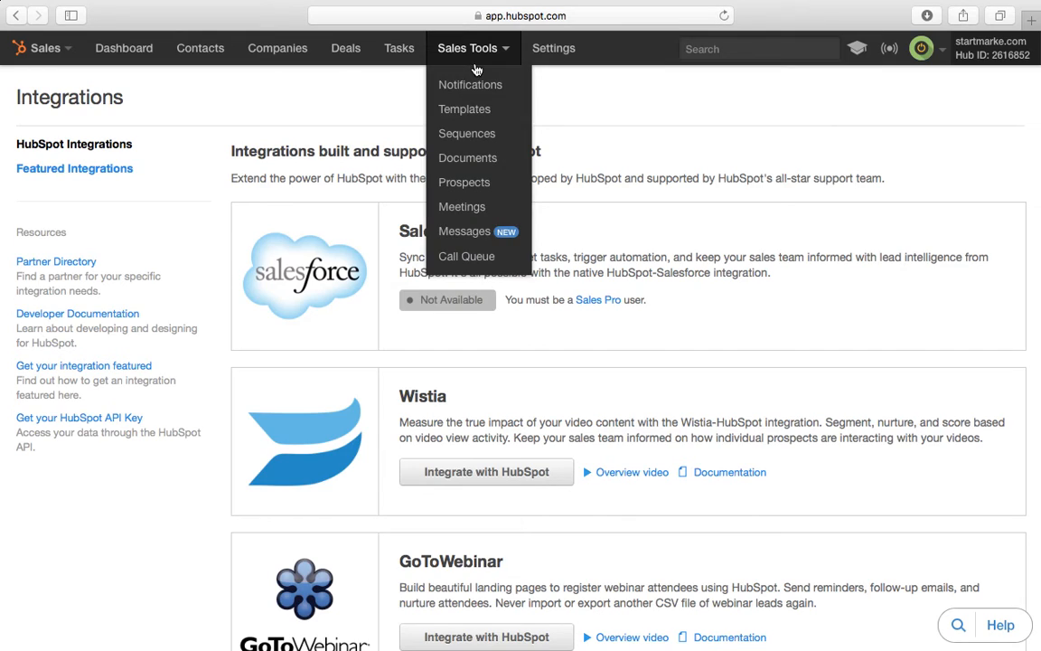
left_click(461, 208)
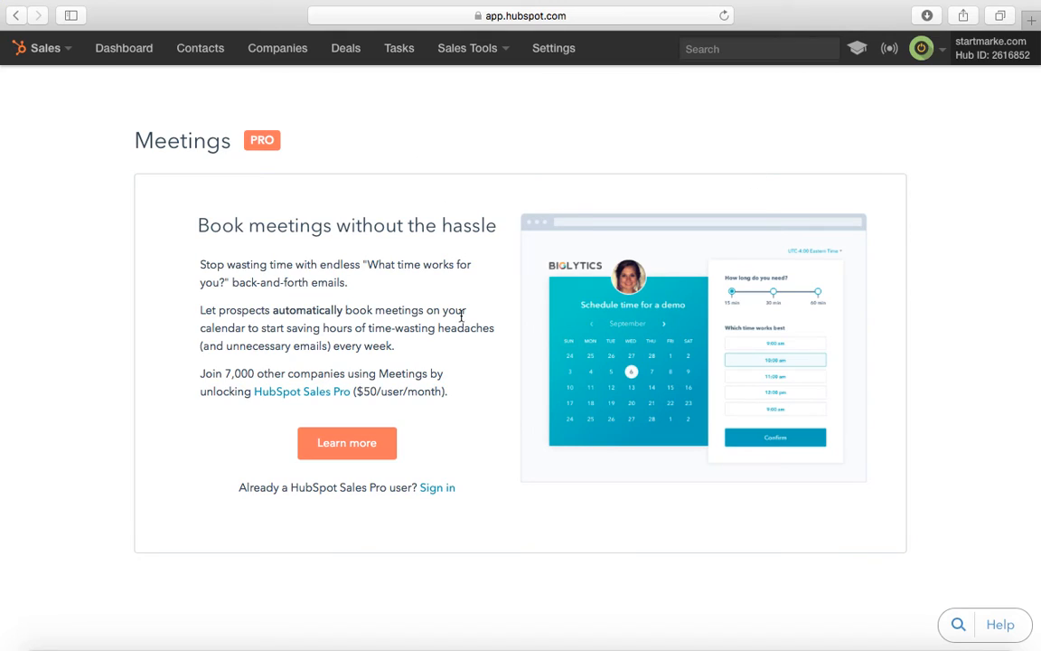
left_click(479, 61)
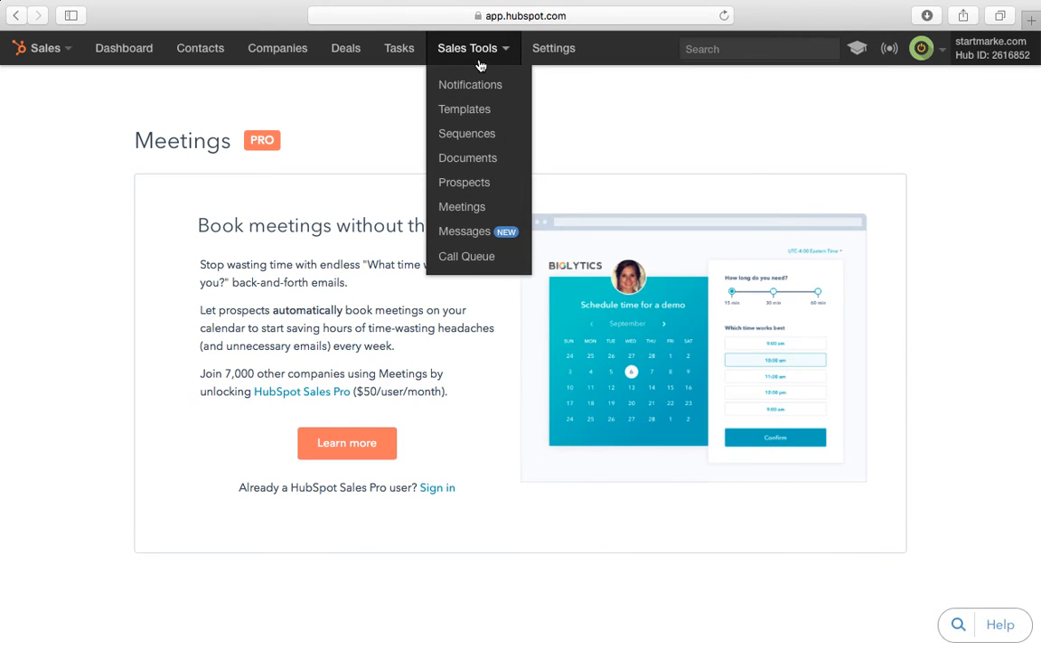
Step: Read through the Coming Soon - Messages live-chat page, then reopen the Sales Tools list
left_click(474, 232)
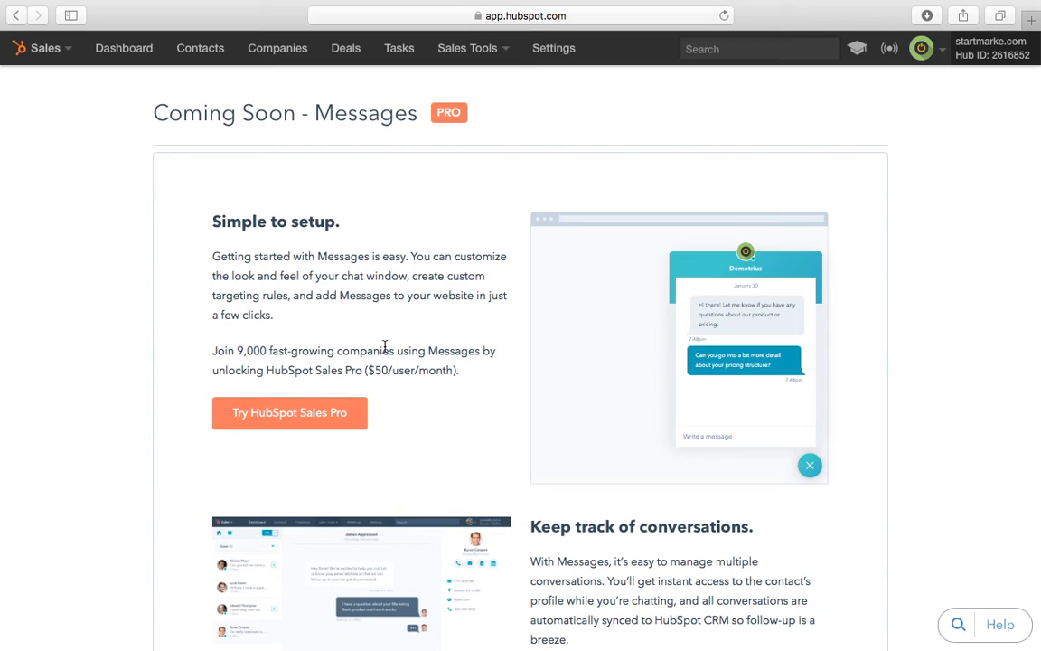
scroll(596, 340, "down", 5)
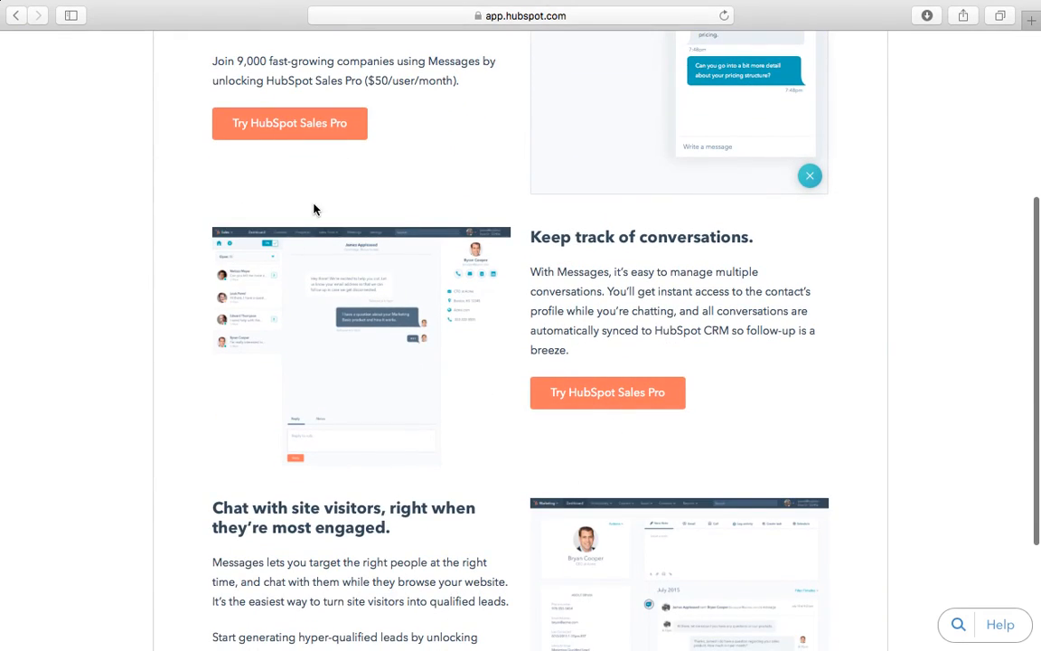
scroll(313, 209, "down", 3)
scroll(395, 244, "up", 8)
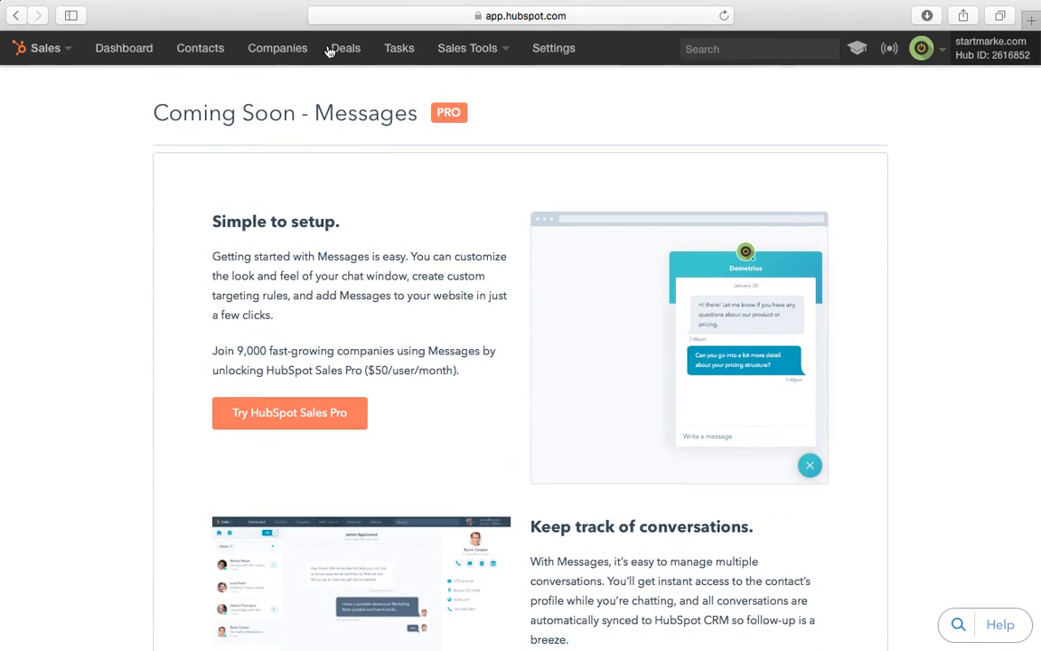
left_click(473, 54)
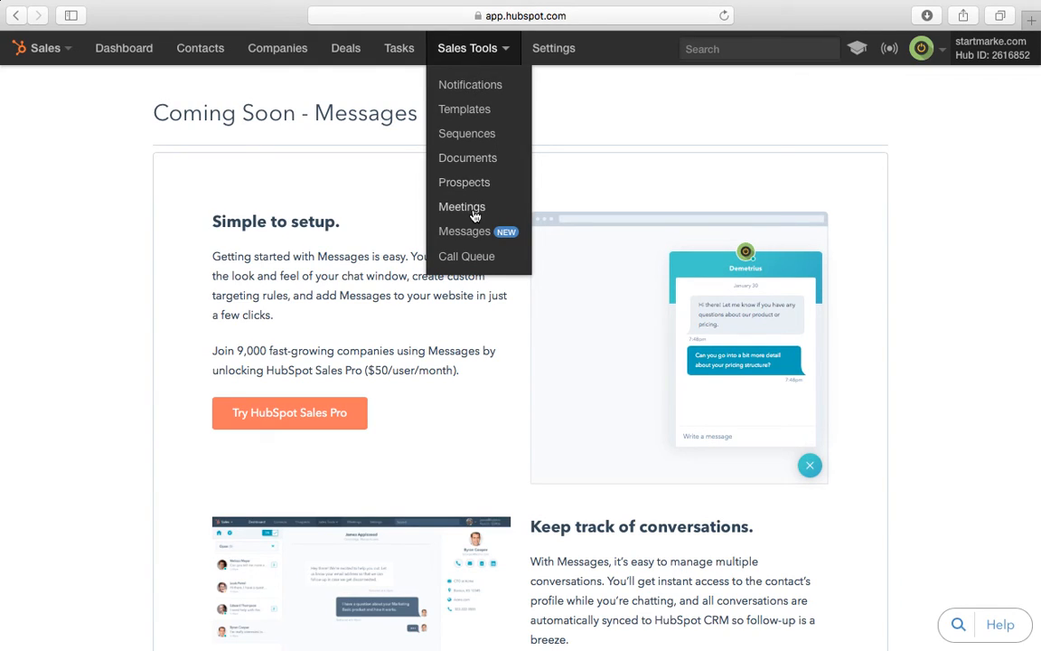
Step: Open the Call Queue, which shows 0 contacts matching the filters
left_click(478, 256)
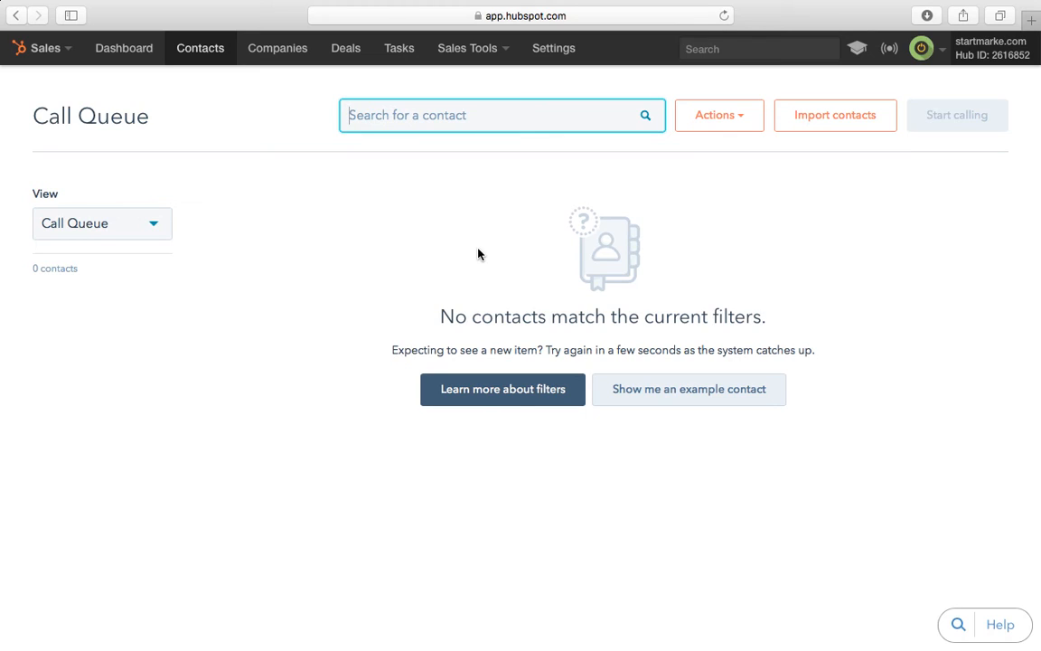
Step: Open Contacts settings, glance at the academy menu, then open the Sales/Marketing switcher
left_click(558, 56)
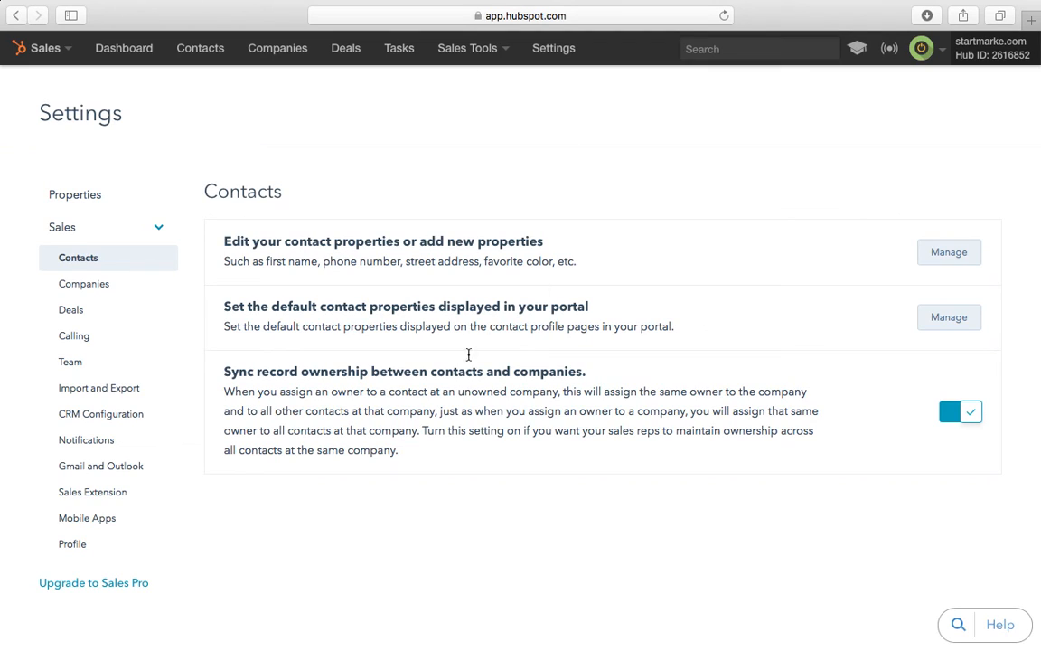
left_click(856, 52)
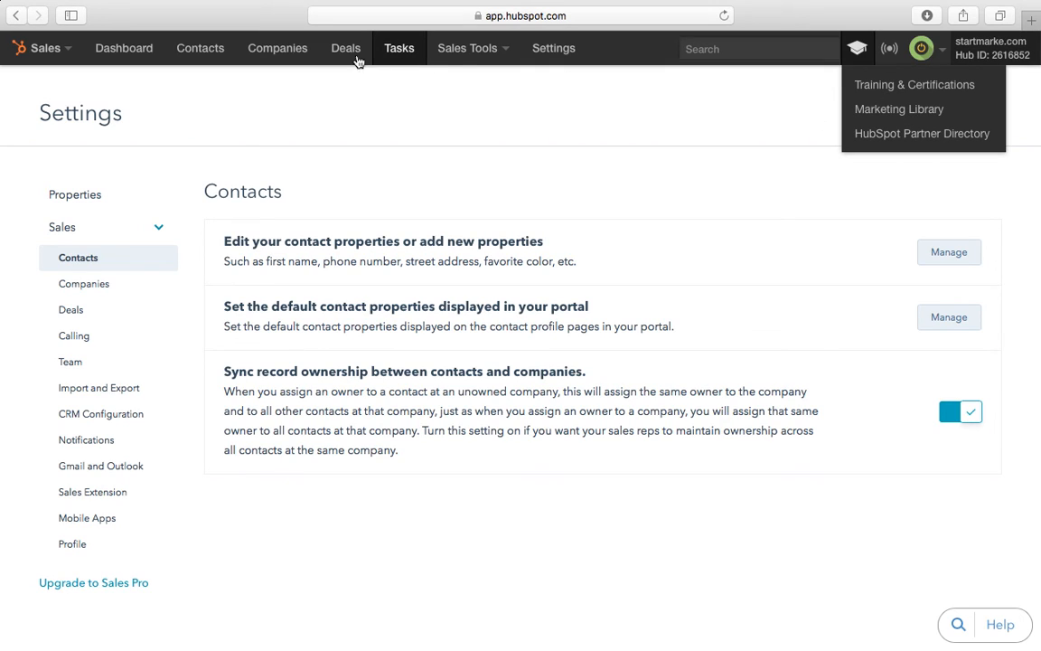
mouse_move(1, 1)
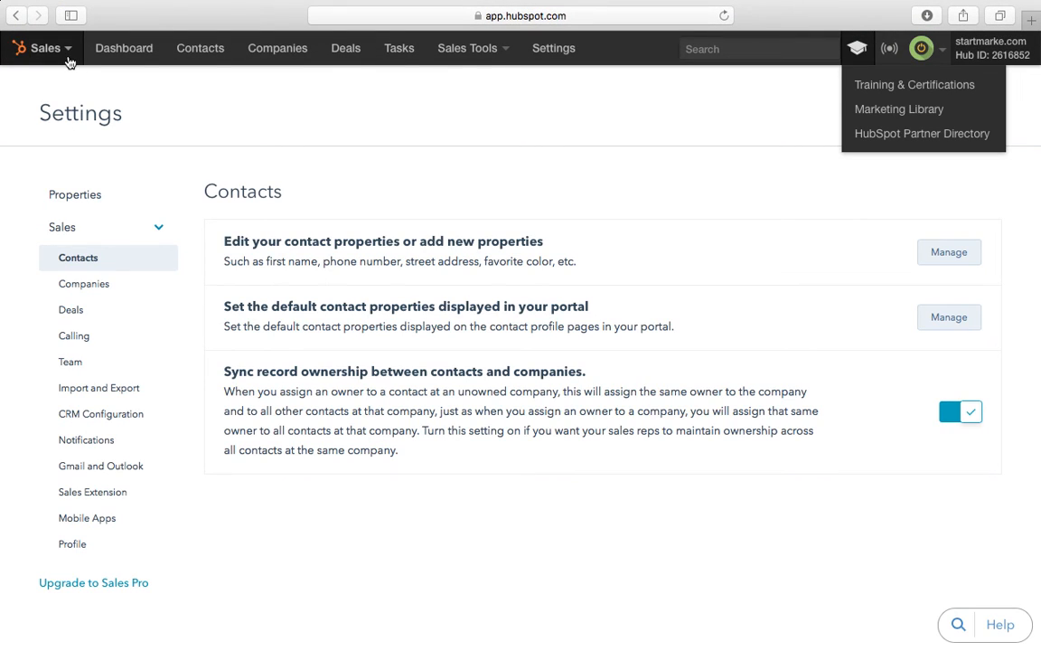
left_click(55, 56)
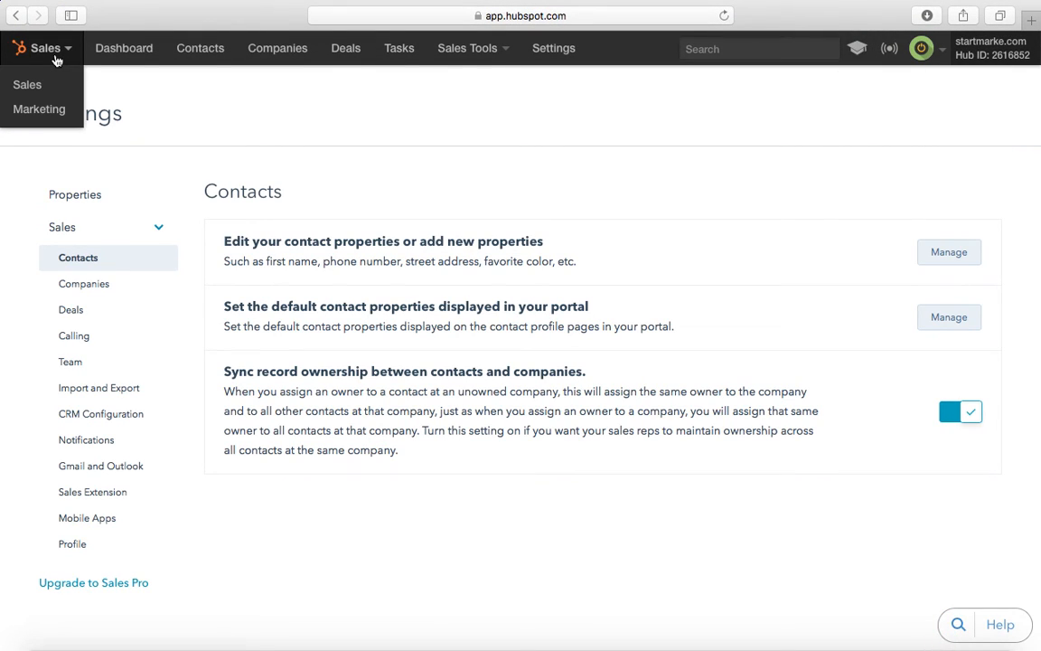
Step: Switch to Marketing and scroll its dashboard showing 17 new contacts in 30 days, 67 total
left_click(39, 109)
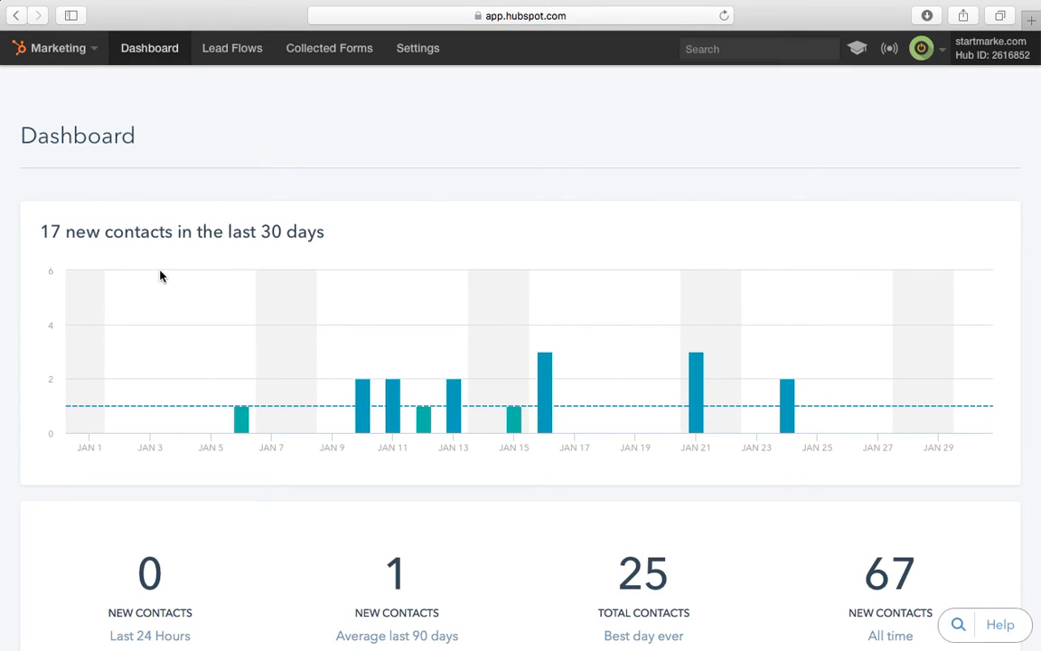
mouse_move(389, 365)
scroll(448, 324, "down", 5)
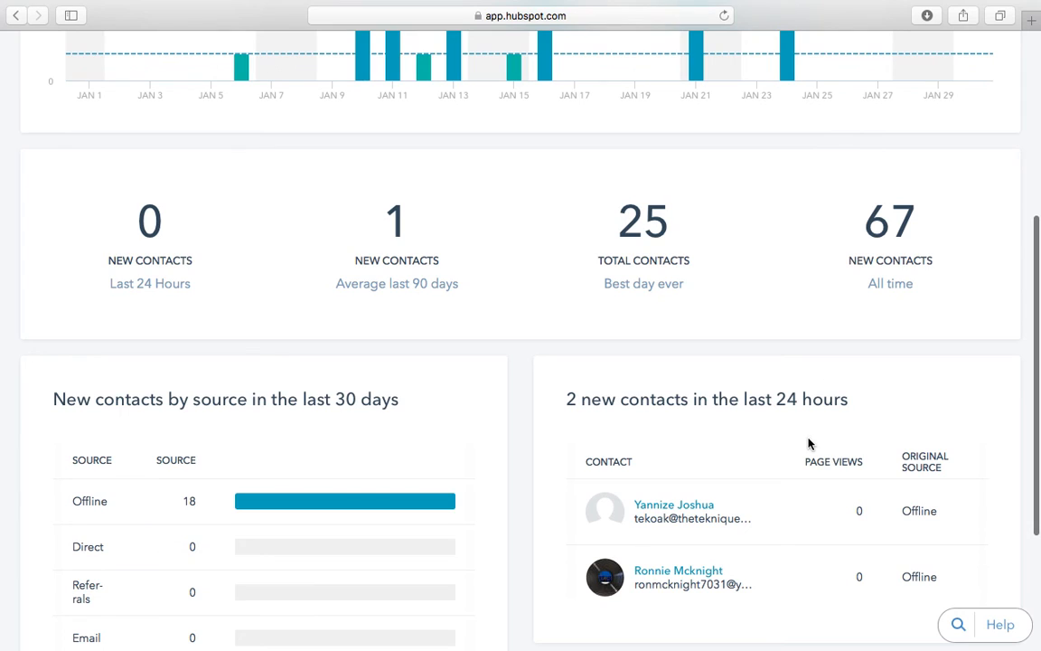
scroll(809, 443, "down", 1)
scroll(809, 443, "down", 1)
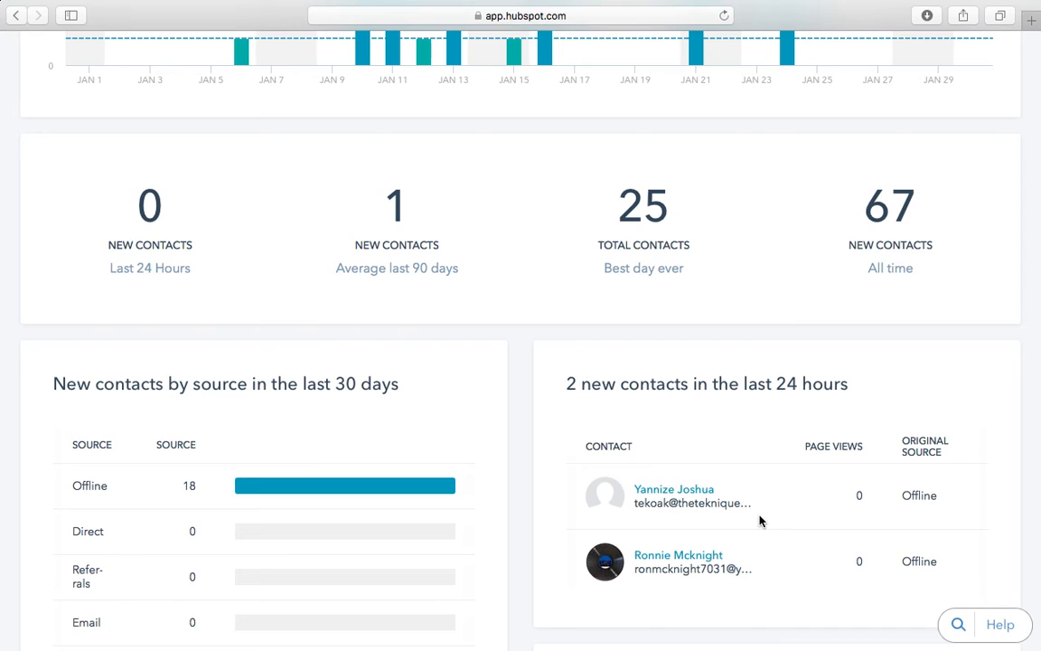
scroll(759, 521, "down", 5)
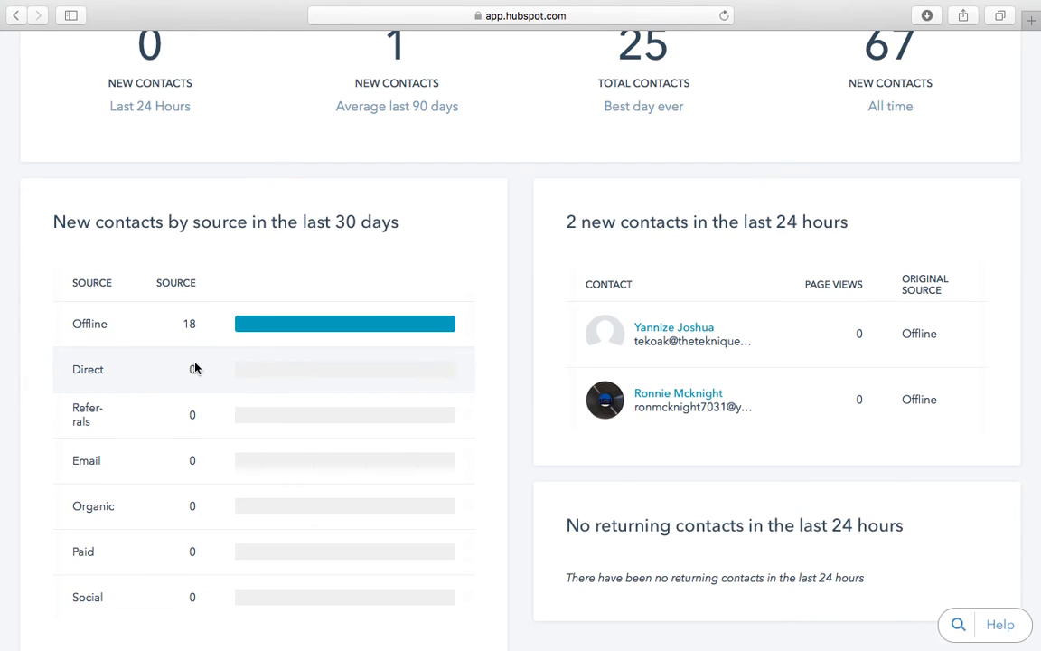
scroll(196, 567, "down", 1)
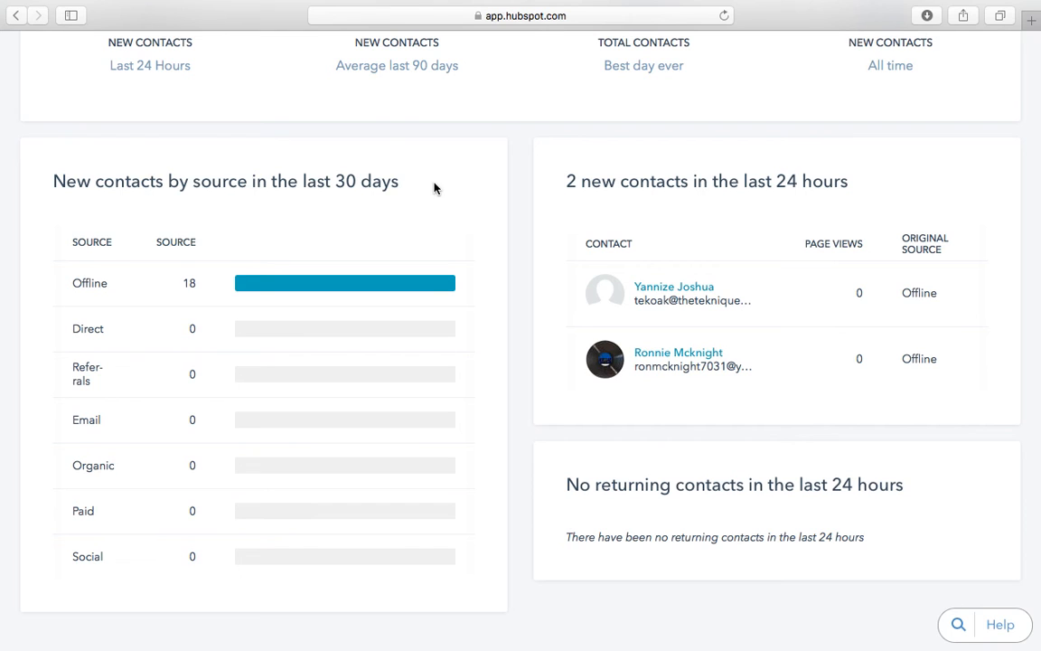
scroll(216, 465, "up", 10)
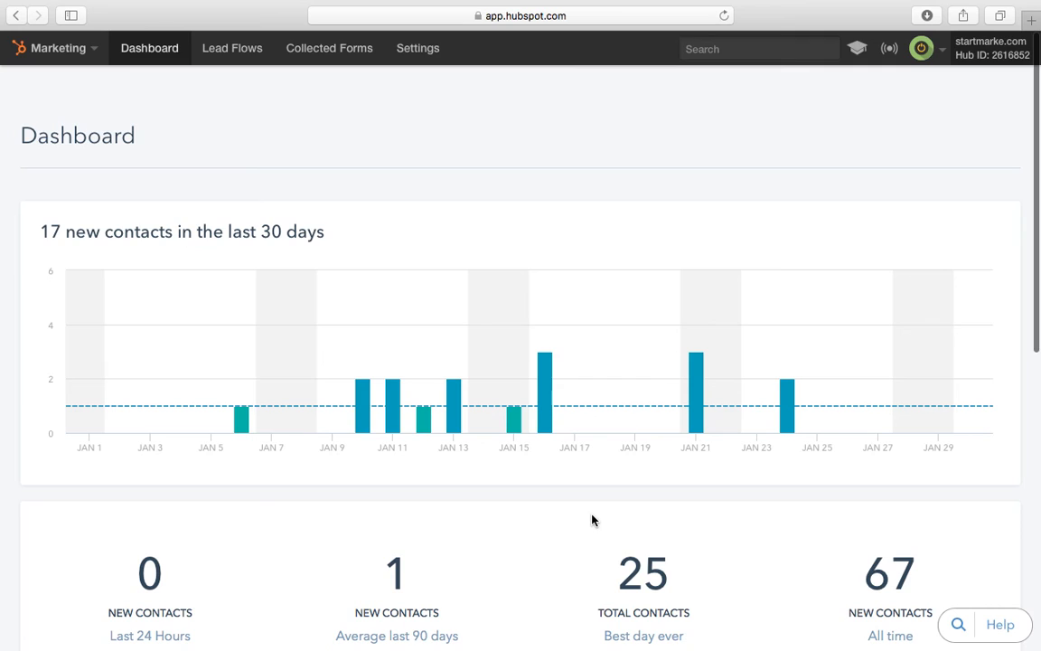
mouse_move(553, 432)
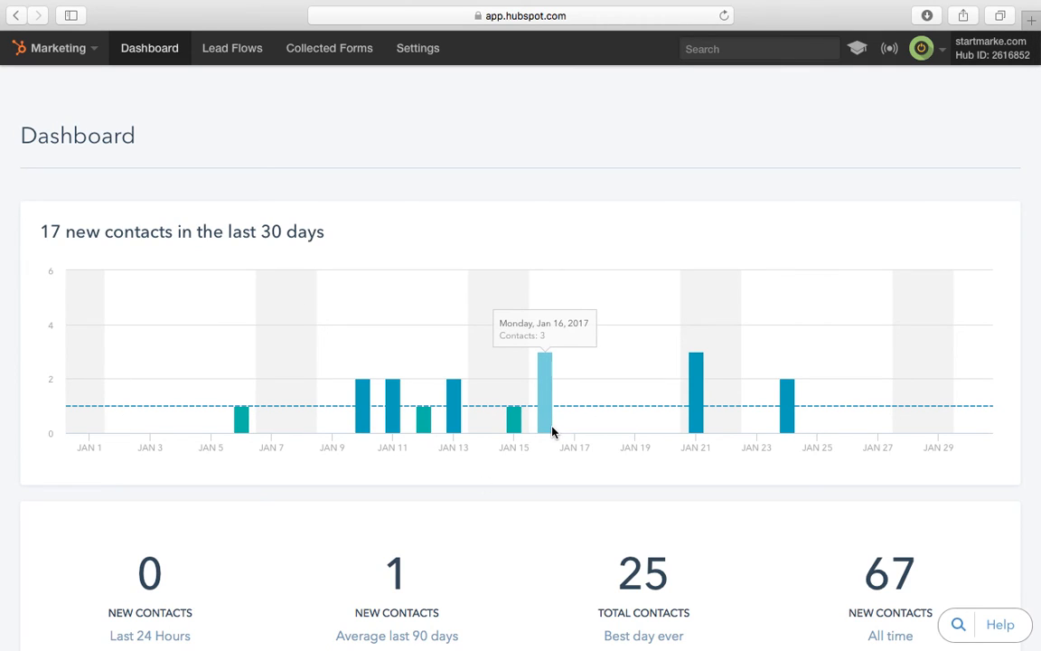
Step: Open Lead Flows to see the one active flow from Dec 23, 2016
left_click(237, 47)
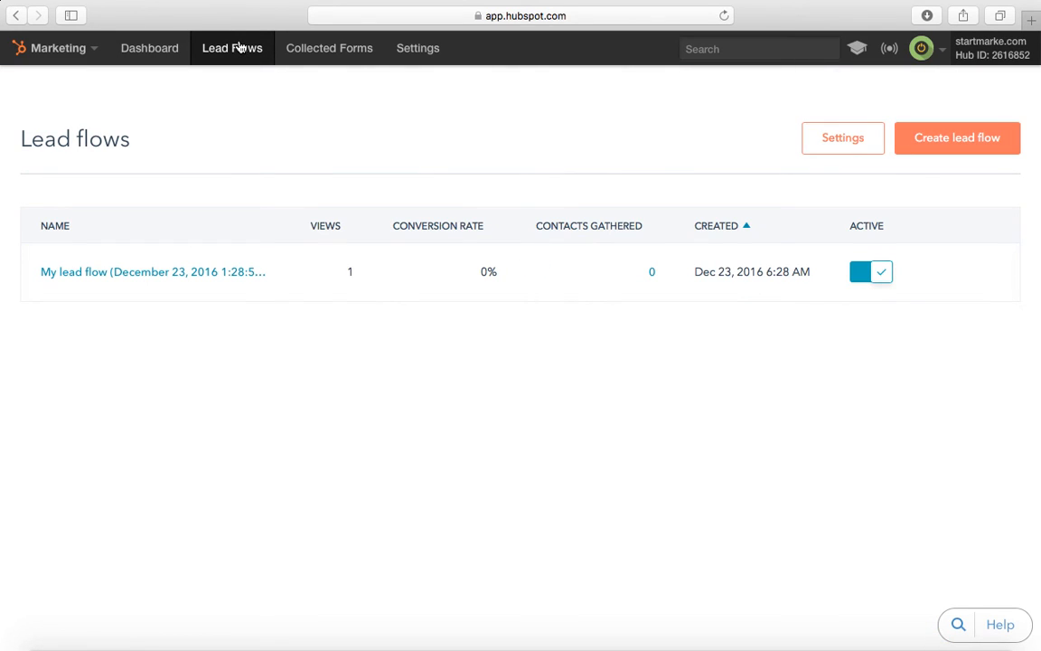
mouse_move(321, 290)
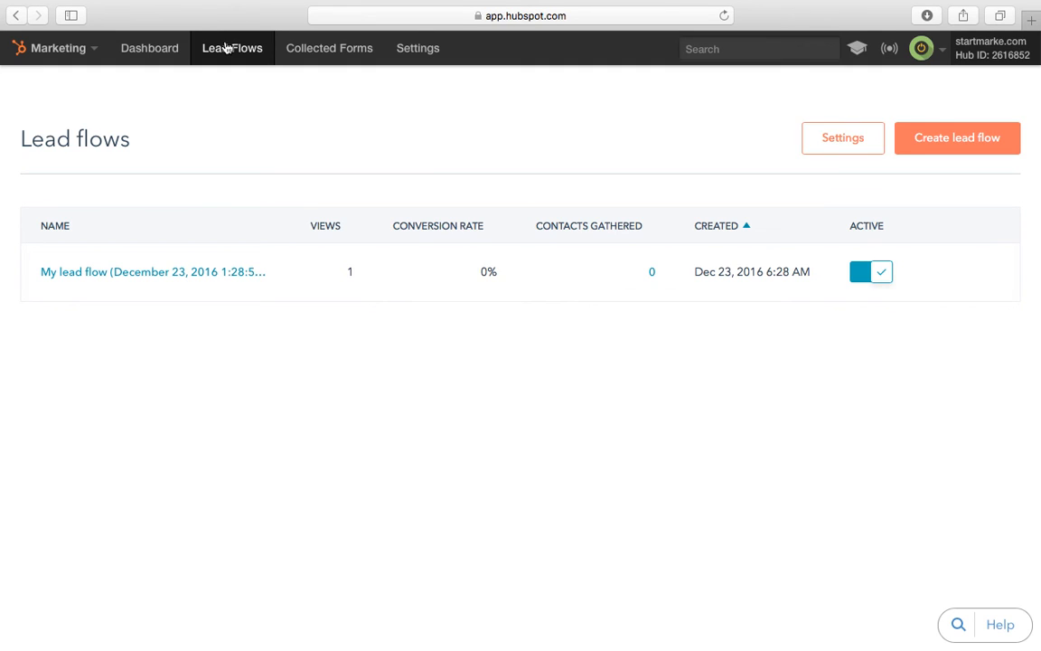
Step: Check the empty Collected Forms page, then return to the Marketing dashboard showing 17 new contacts
left_click(357, 56)
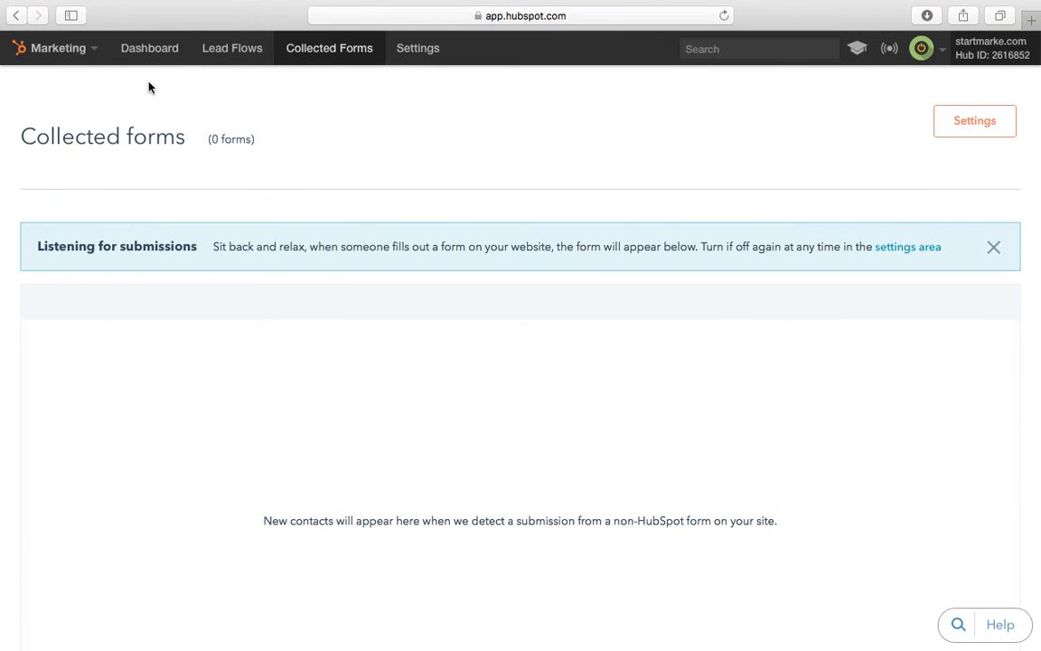
left_click(150, 54)
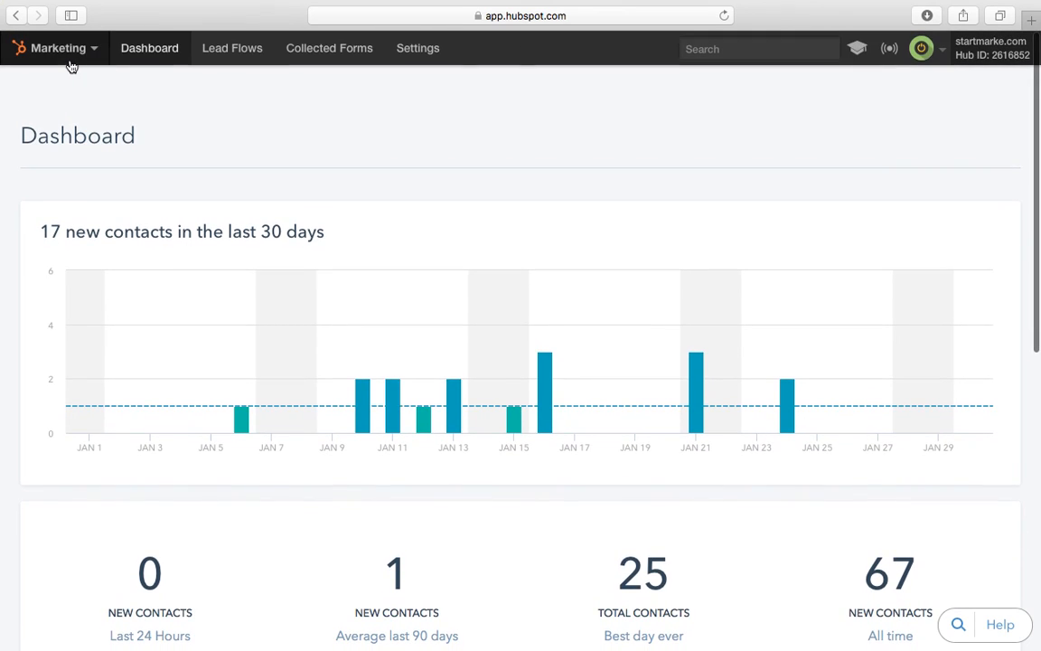
Step: Switch from Marketing to the Sales dashboard, then open the startmarke.com company website
left_click(68, 60)
left_click(62, 53)
left_click(60, 55)
left_click(40, 107)
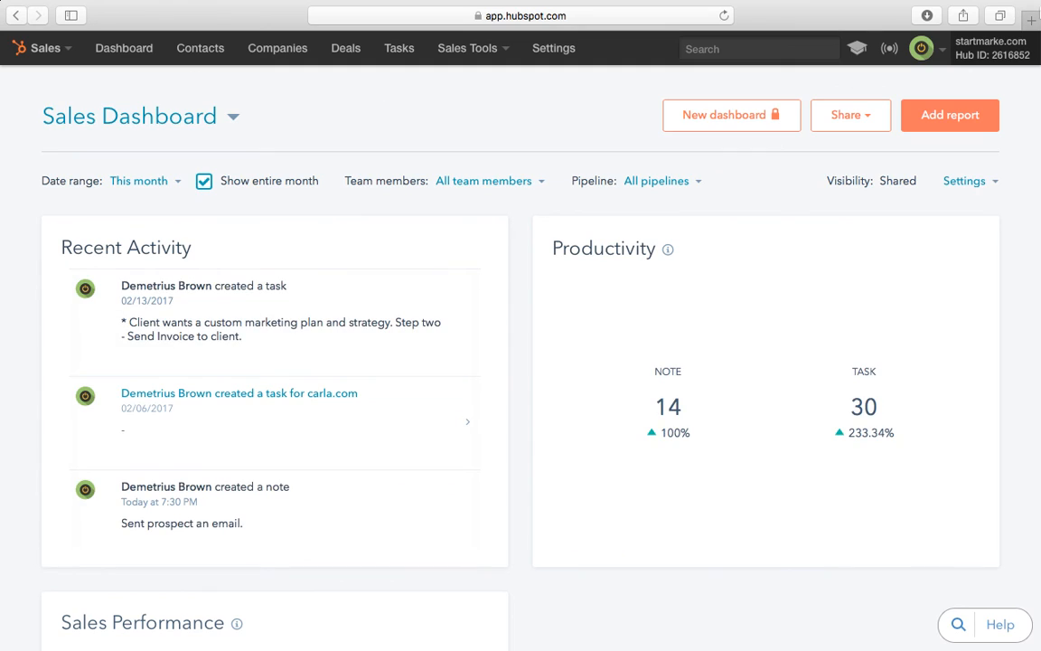
left_click(922, 48)
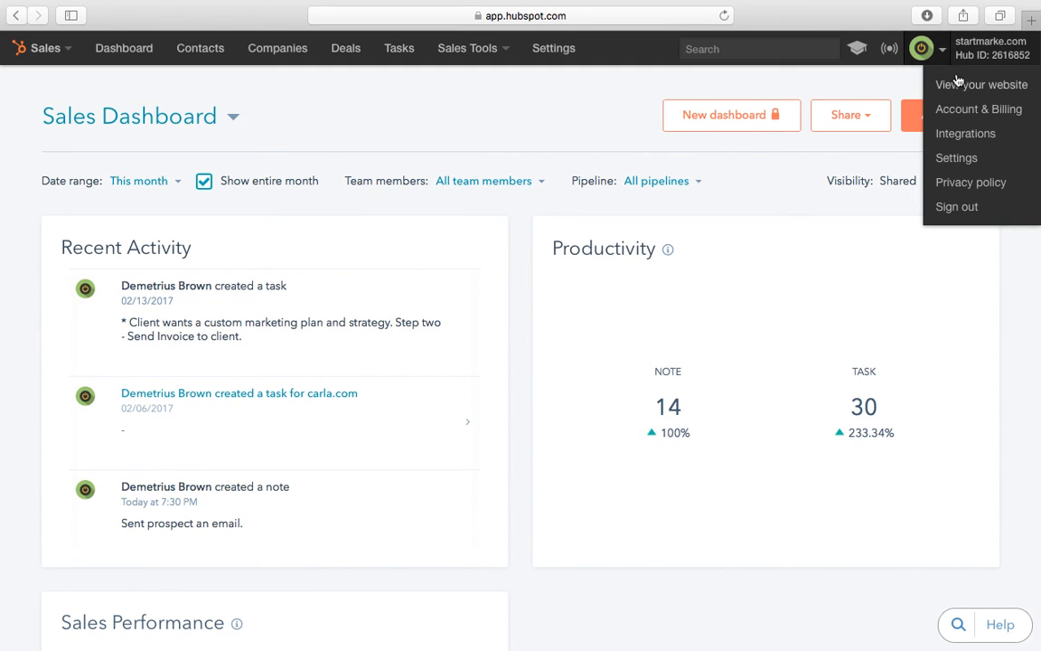
left_click(958, 82)
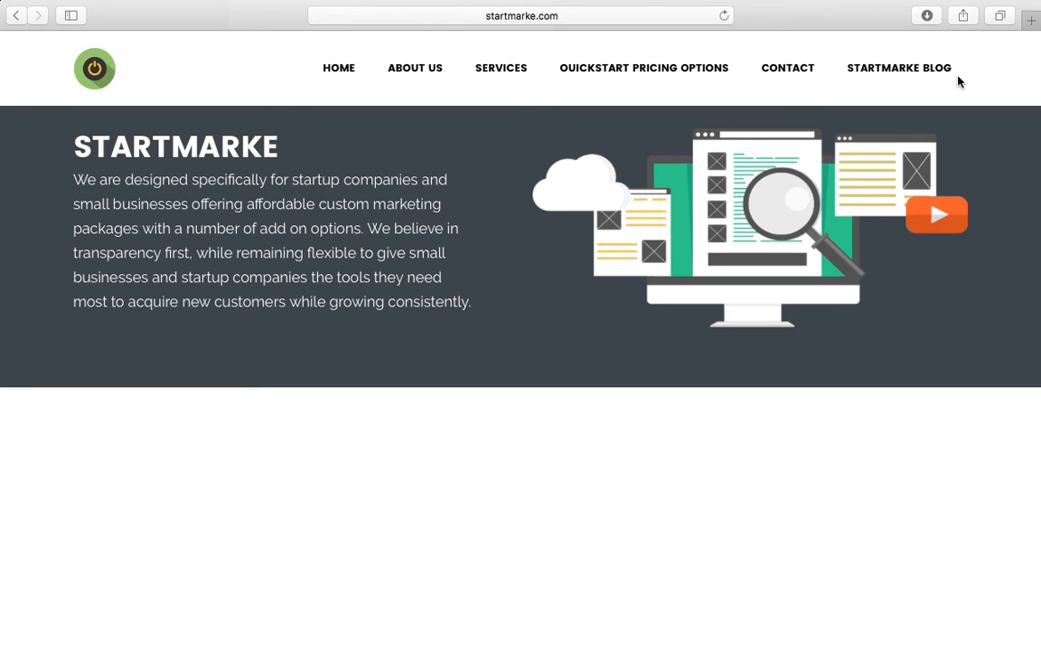
scroll(623, 318, "down", 5)
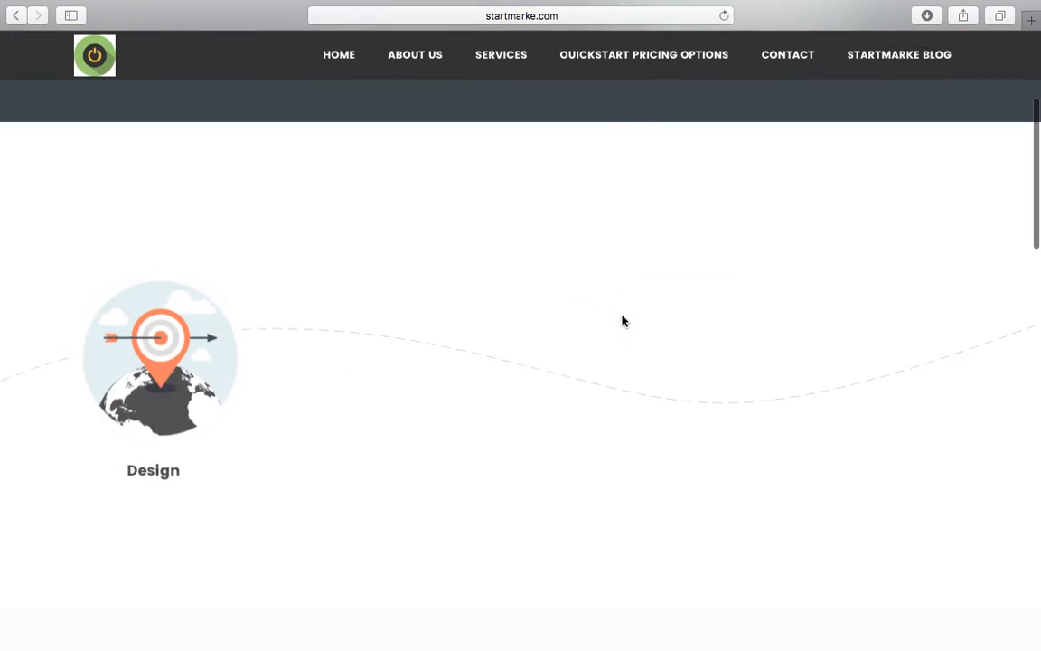
scroll(623, 318, "down", 10)
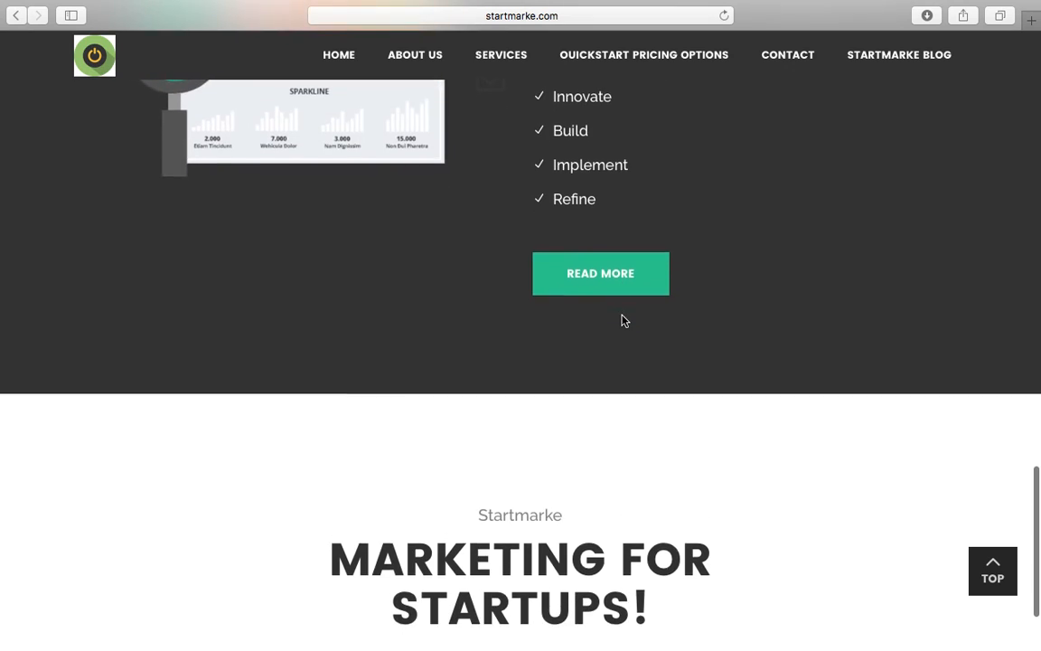
scroll(622, 320, "up", 15)
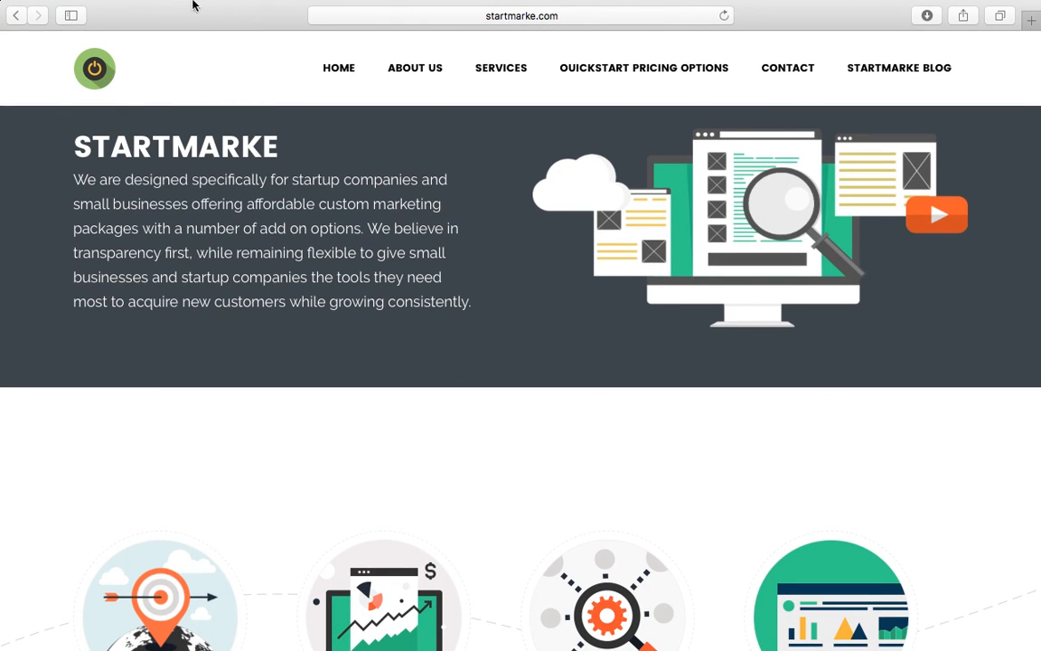
mouse_move(211, 5)
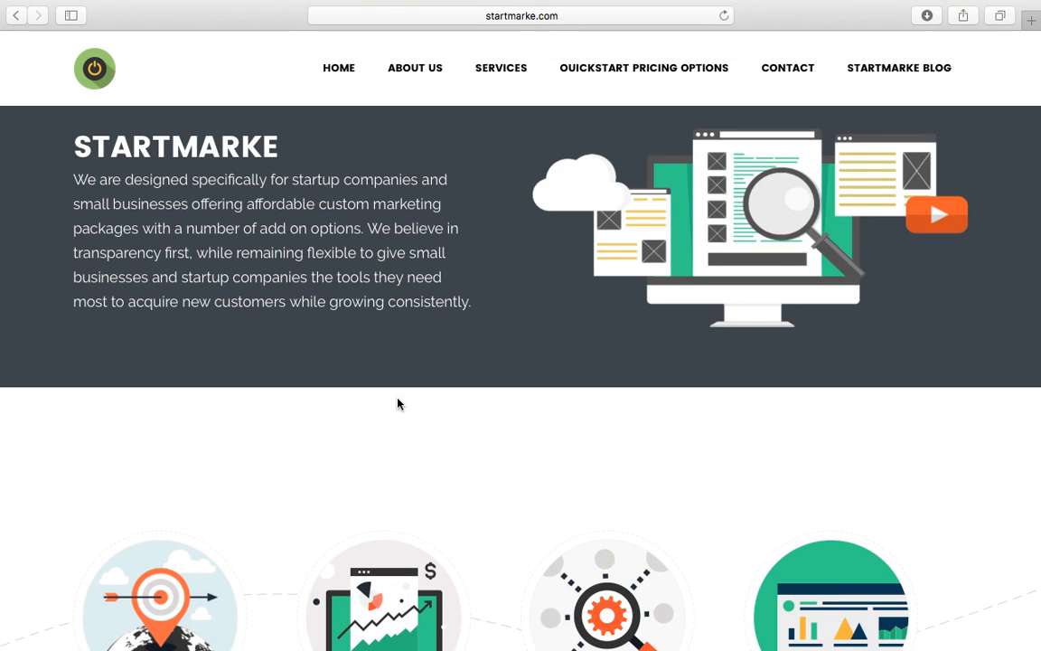